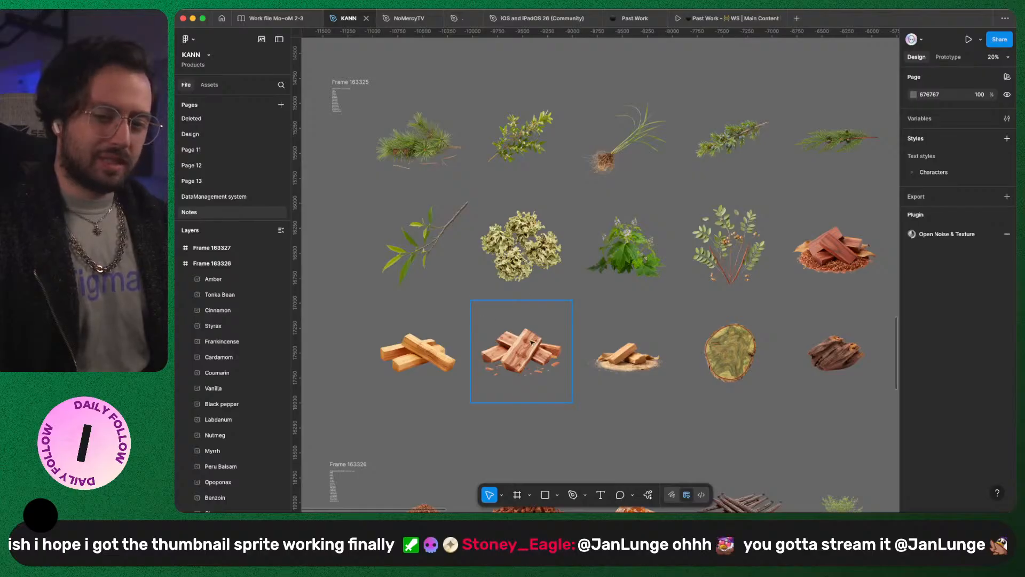
# Step: Examine the leafy plant, rooted grass and conifer branch images in Frame 163325 up close
pyautogui.scroll(5, 518, 229)
pyautogui.hscroll(10, 519, 228)
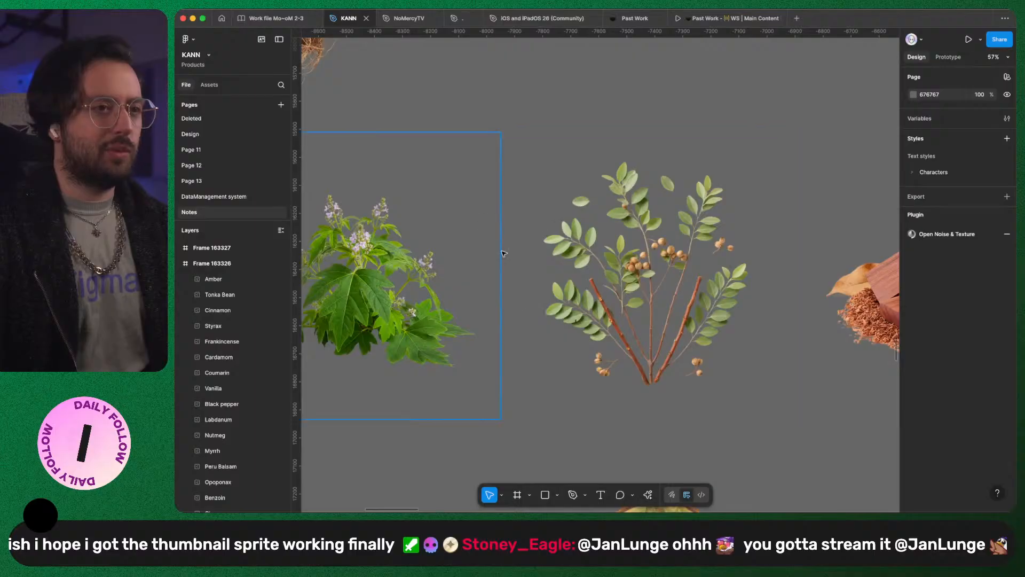
pyautogui.hscroll(-4, 533, 309)
pyautogui.scroll(5, 536, 278)
pyautogui.scroll(-6, 572, 278)
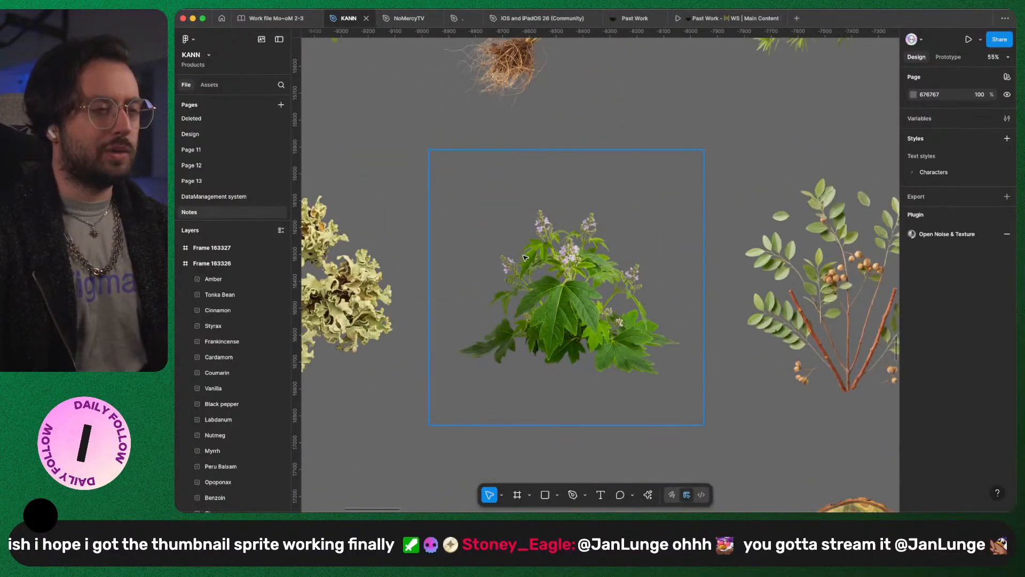
pyautogui.scroll(5, 534, 299)
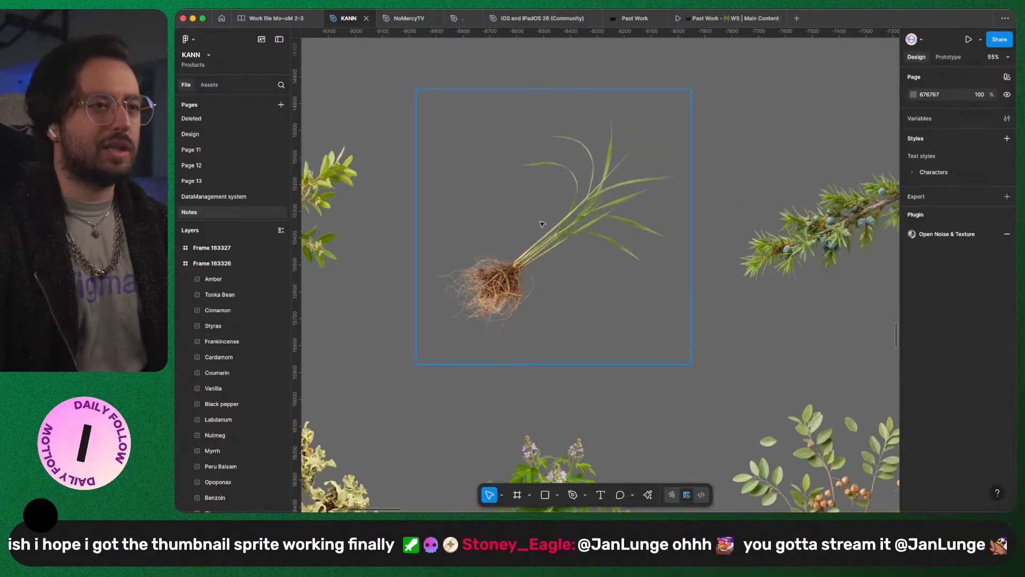
pyautogui.scroll(5, 507, 277)
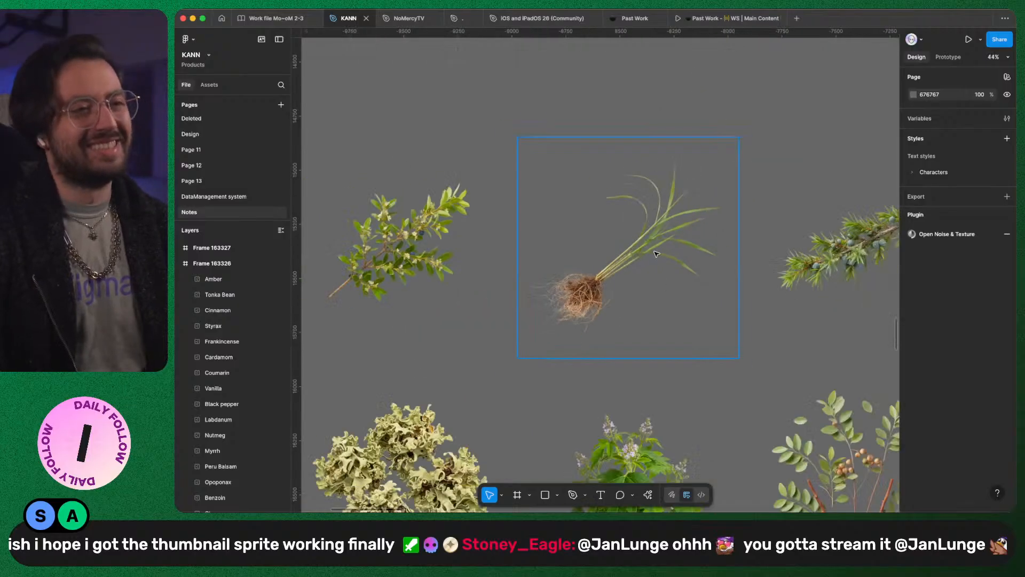
pyautogui.scroll(-5, 658, 253)
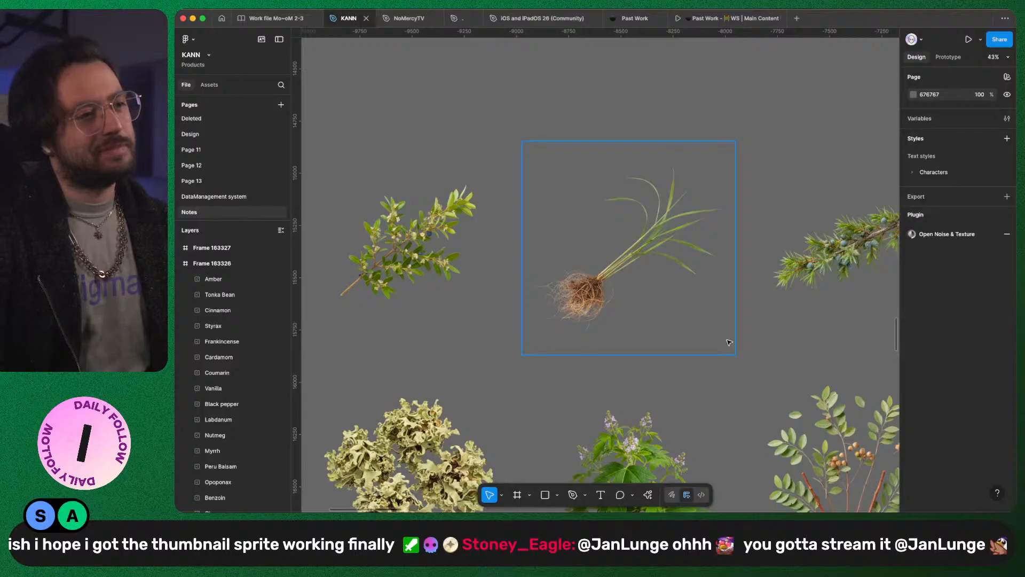
pyautogui.hscroll(10, 730, 342)
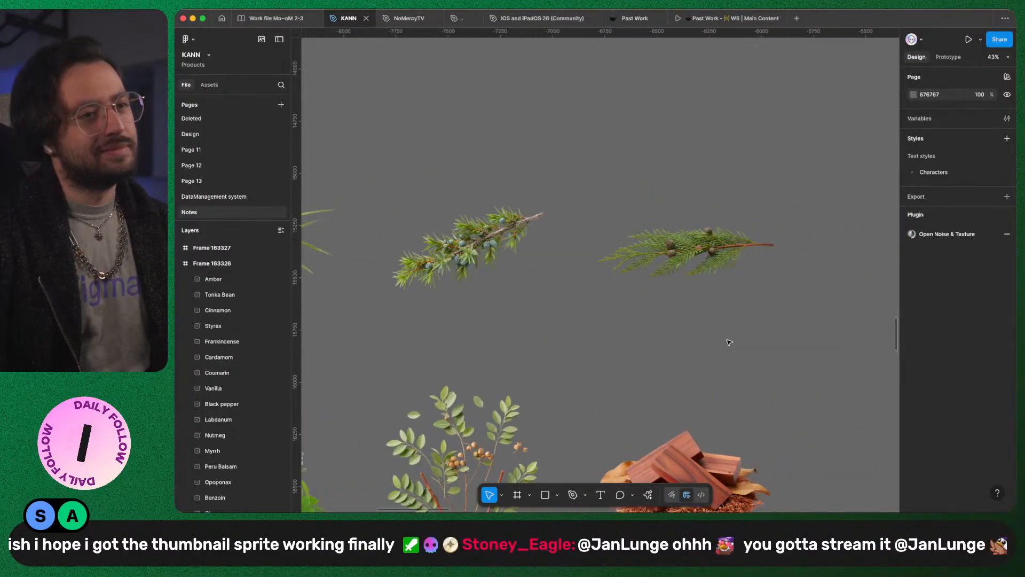
# Step: Inspect the wood images in Frame 163325, including the reddish log pile and the dark red blocks on shavings
pyautogui.scroll(-5, 729, 343)
pyautogui.scroll(-7, 730, 342)
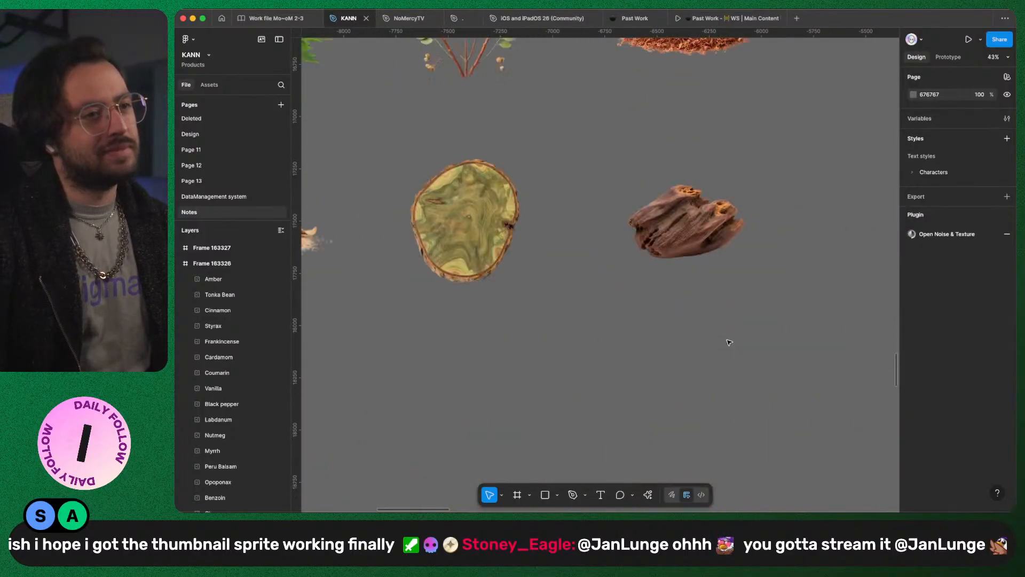
pyautogui.hscroll(-14, 730, 342)
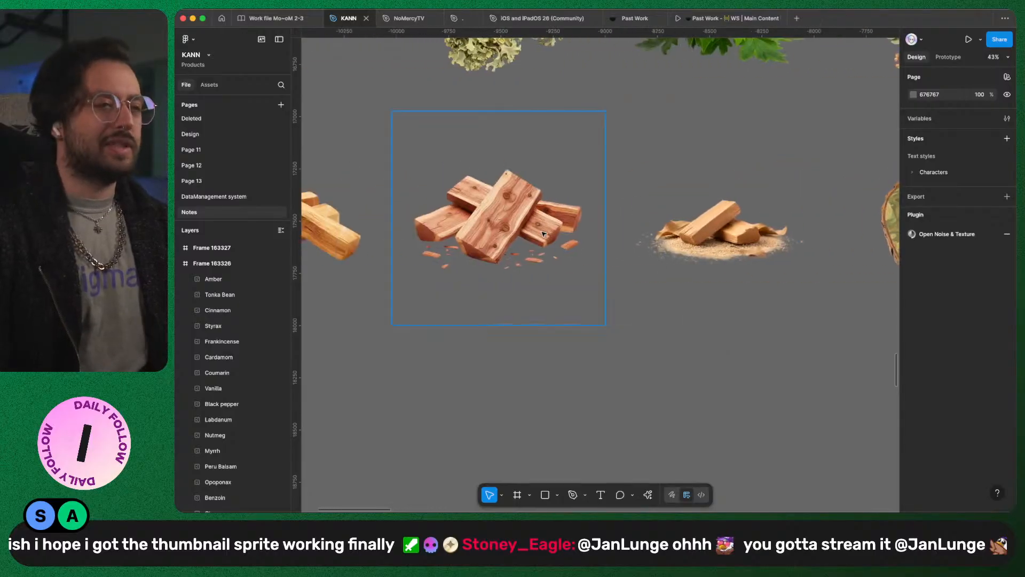
pyautogui.scroll(5, 567, 197)
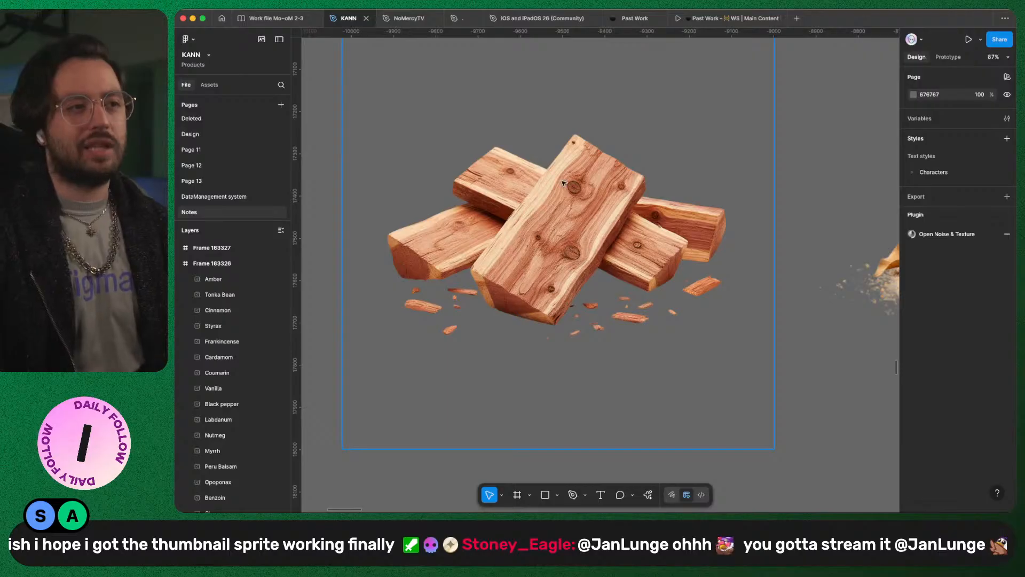
pyautogui.scroll(-4, 641, 222)
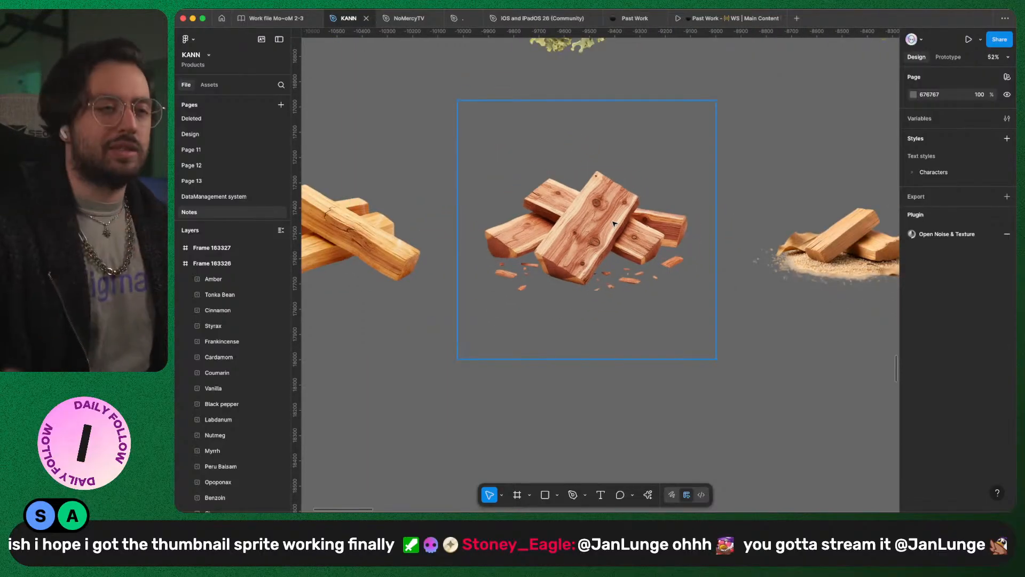
pyautogui.scroll(-5, 614, 223)
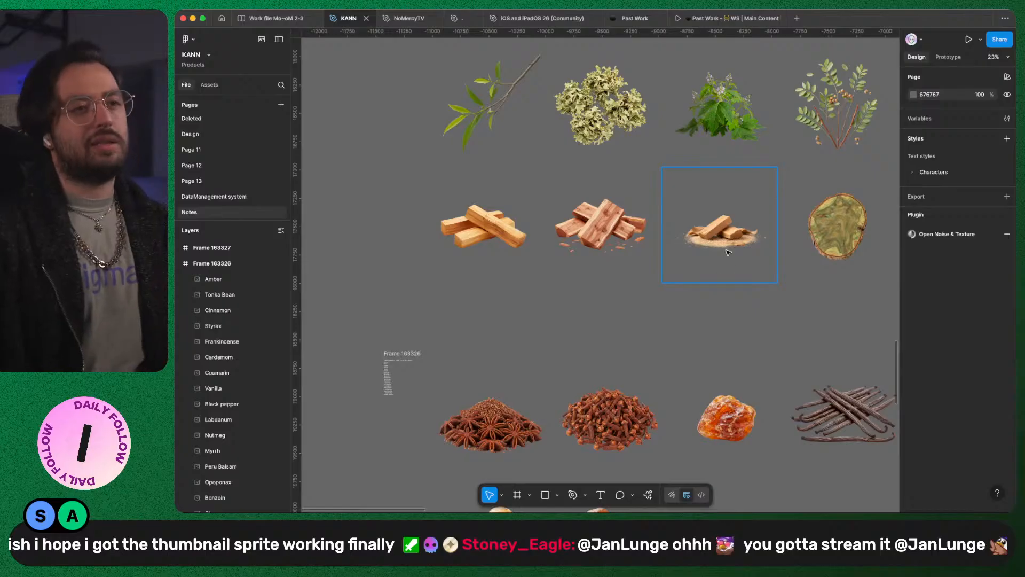
pyautogui.hscroll(3, 728, 252)
pyautogui.scroll(6, 694, 156)
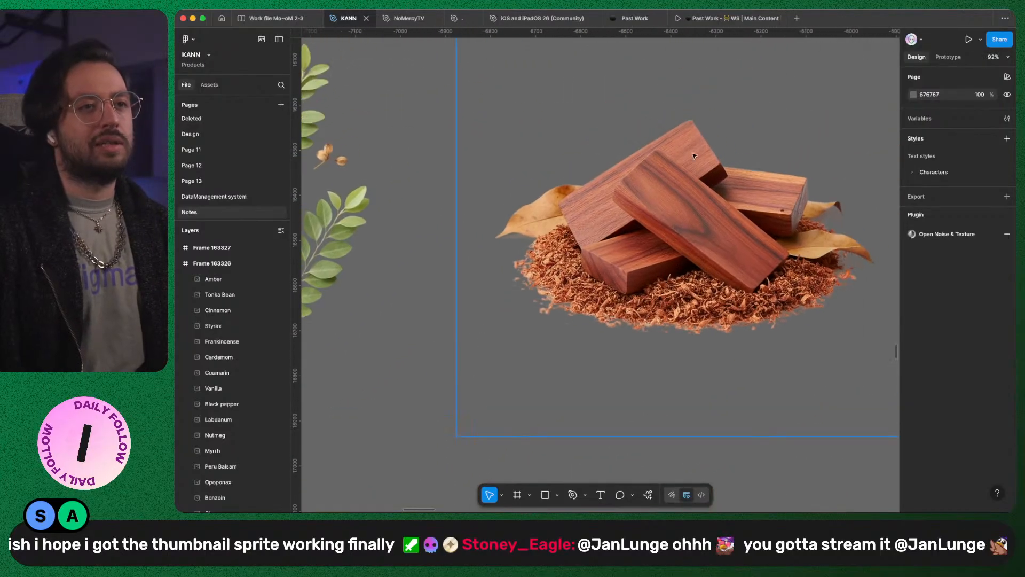
pyautogui.hscroll(2, 683, 251)
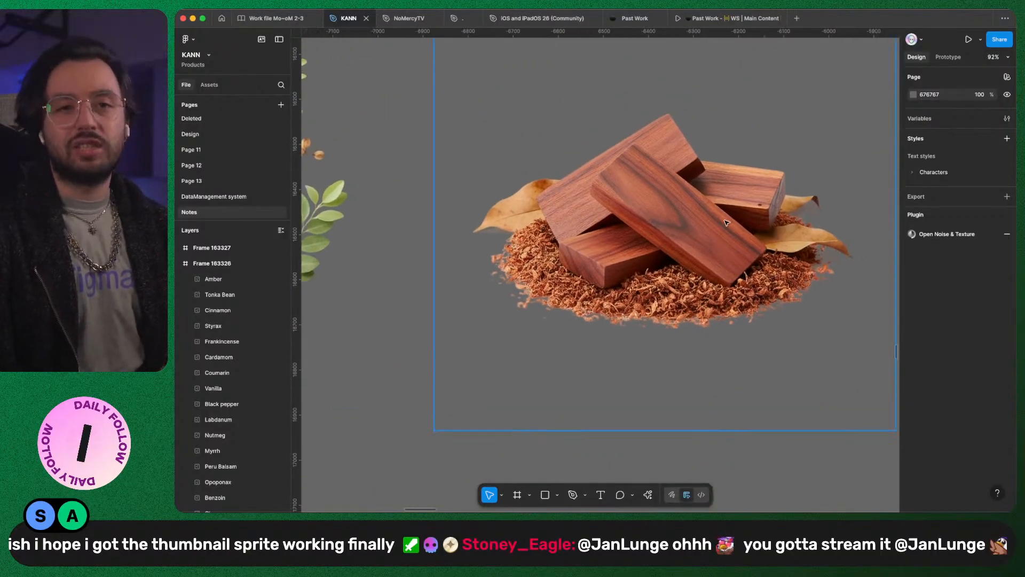
pyautogui.scroll(-8, 726, 222)
pyautogui.scroll(-5, 630, 315)
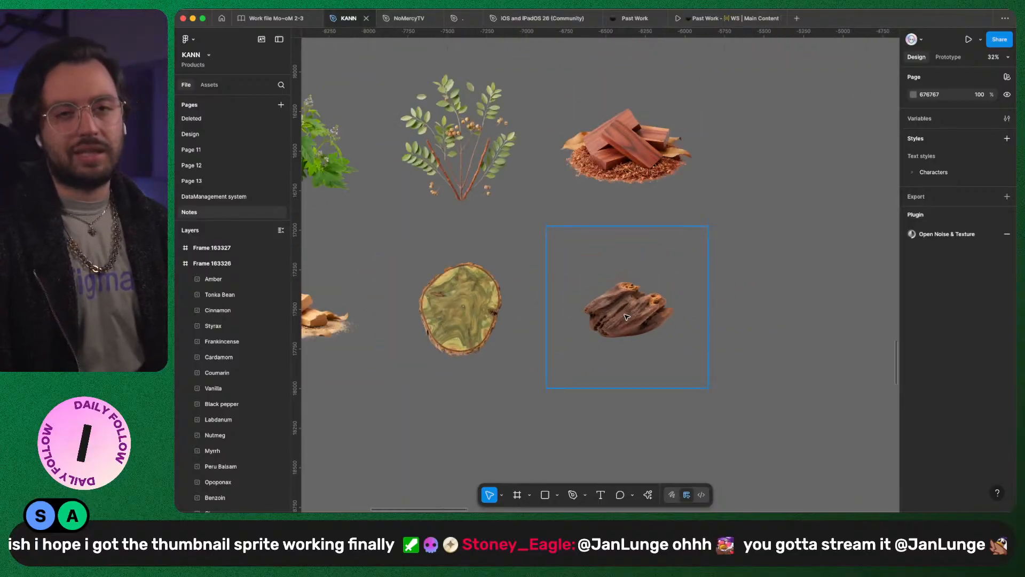
# Step: Compare the flowering green plant with its neighbours, and inspect the pine branch's needles and cones in Frame 163325
pyautogui.hscroll(-8, 616, 329)
pyautogui.scroll(2, 615, 330)
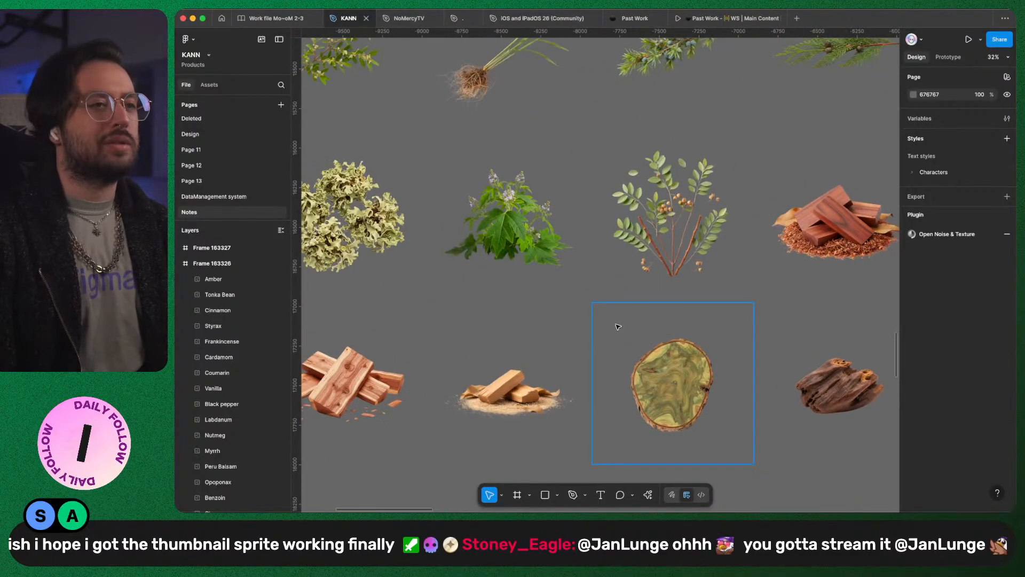
pyautogui.scroll(6, 620, 197)
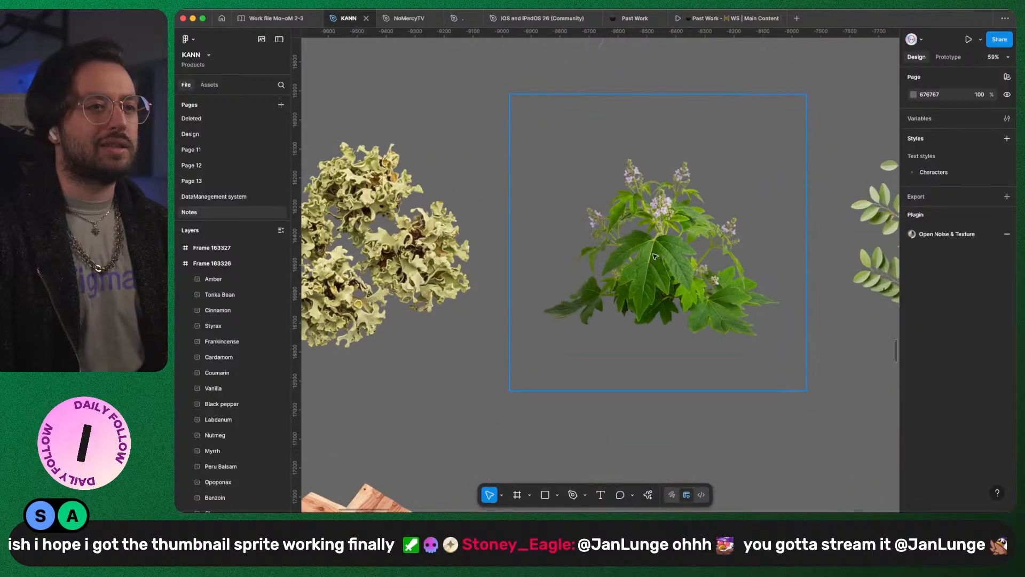
pyautogui.scroll(-5, 628, 234)
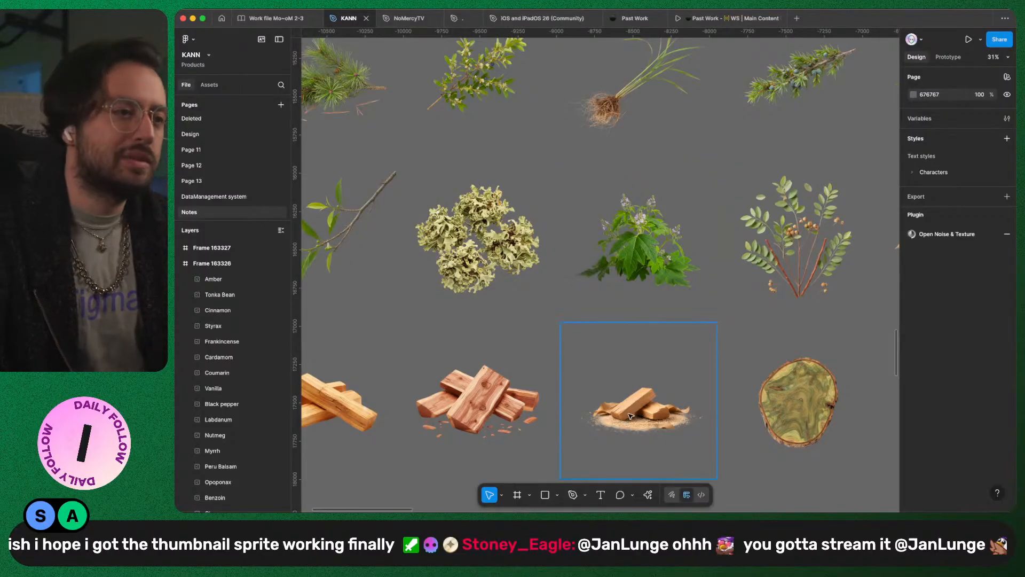
pyautogui.scroll(3, 805, 128)
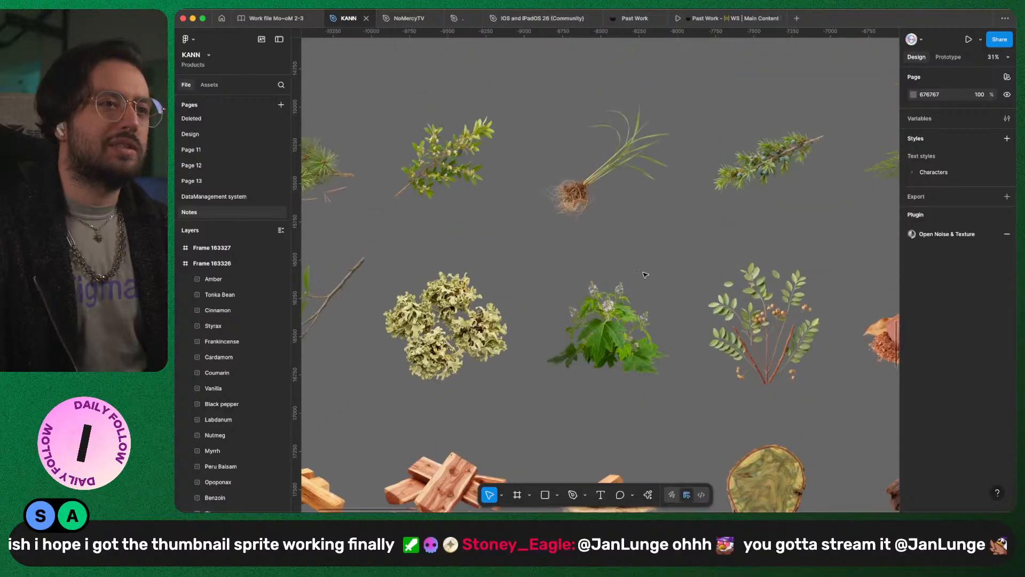
pyautogui.hscroll(-5, 699, 285)
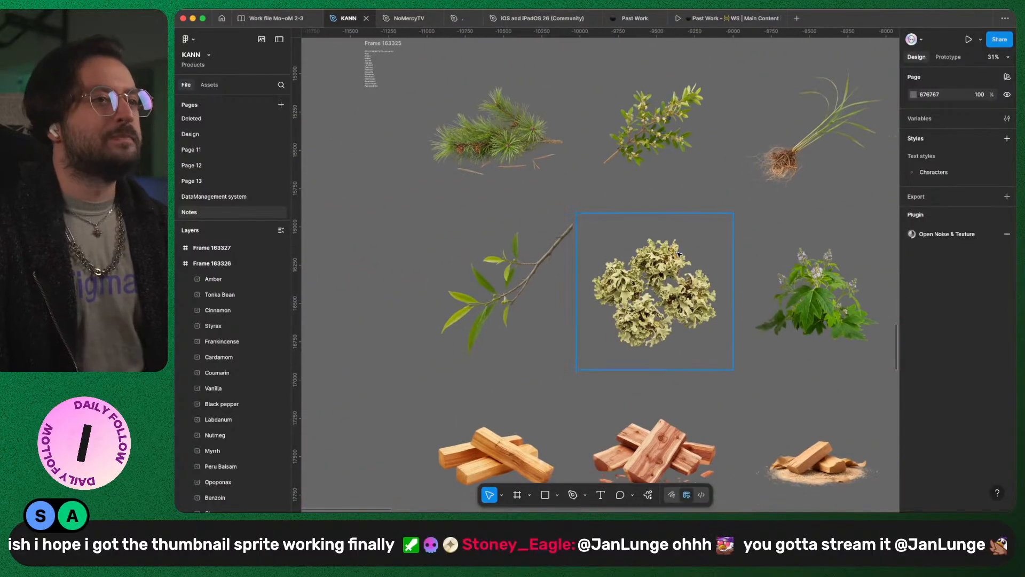
pyautogui.scroll(5, 487, 148)
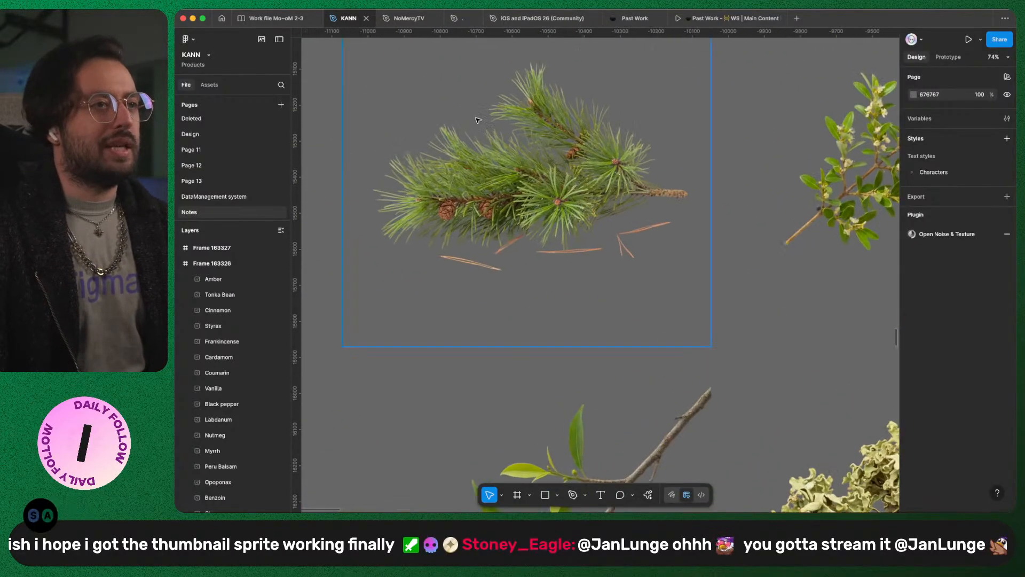
pyautogui.scroll(3, 487, 147)
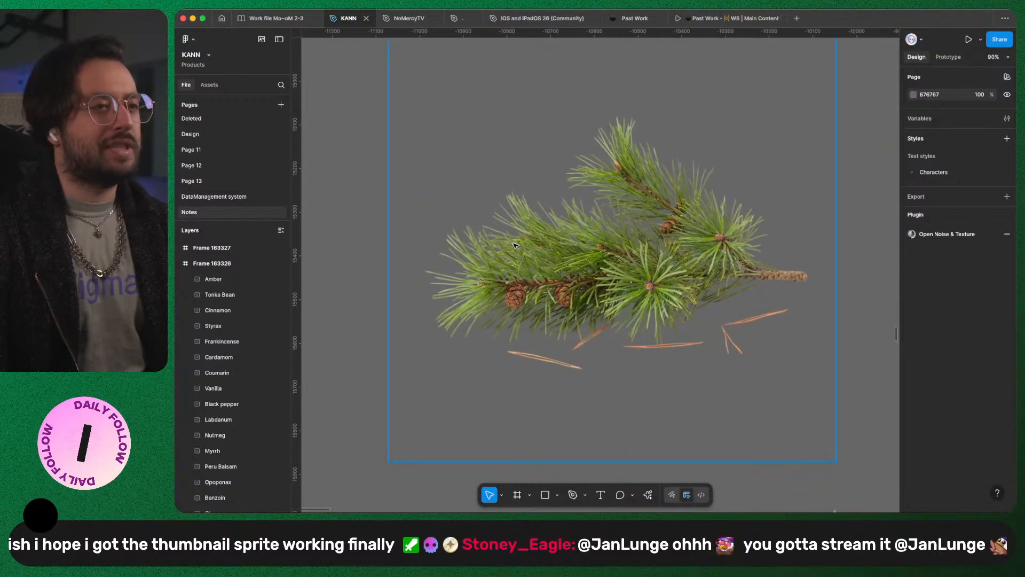
pyautogui.scroll(2, 512, 239)
pyautogui.scroll(1, 512, 238)
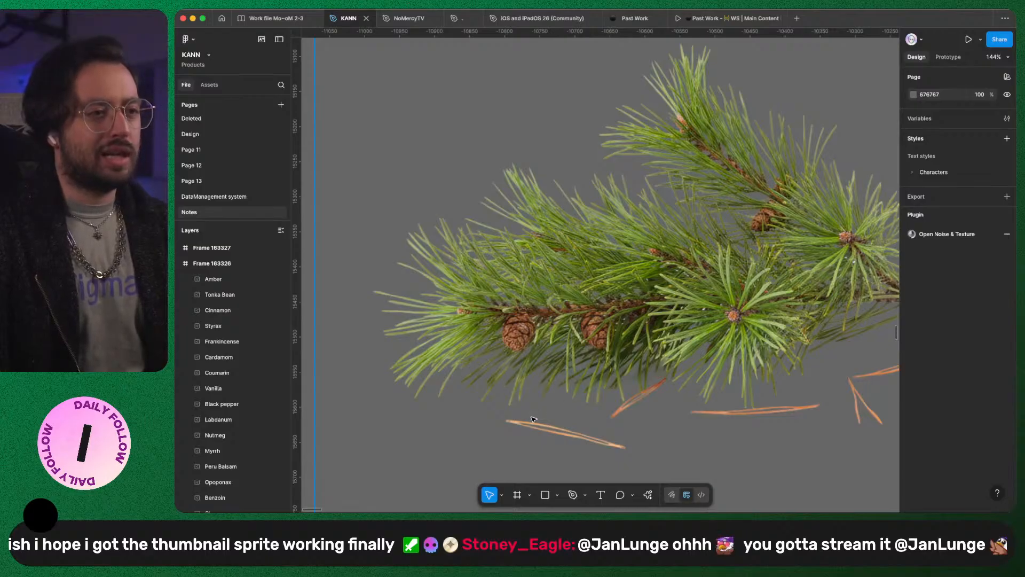
pyautogui.scroll(-5, 529, 414)
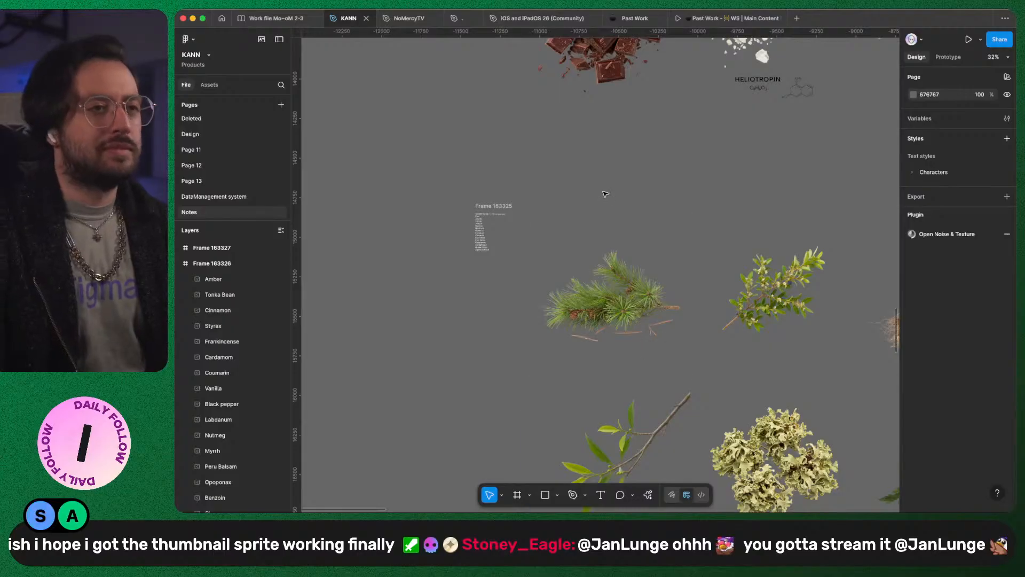
# Step: Review the ingredient images in Frame 163324 and examine the pear and apple slices among the fruits in Frame 163323
pyautogui.scroll(-5, 583, 309)
pyautogui.scroll(6, 587, 309)
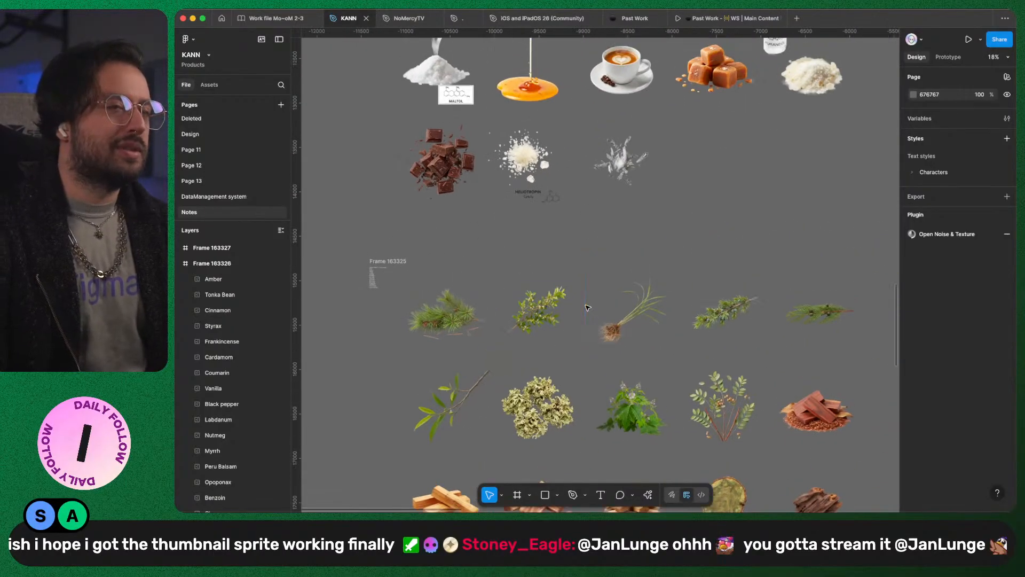
pyautogui.scroll(-2, 468, 310)
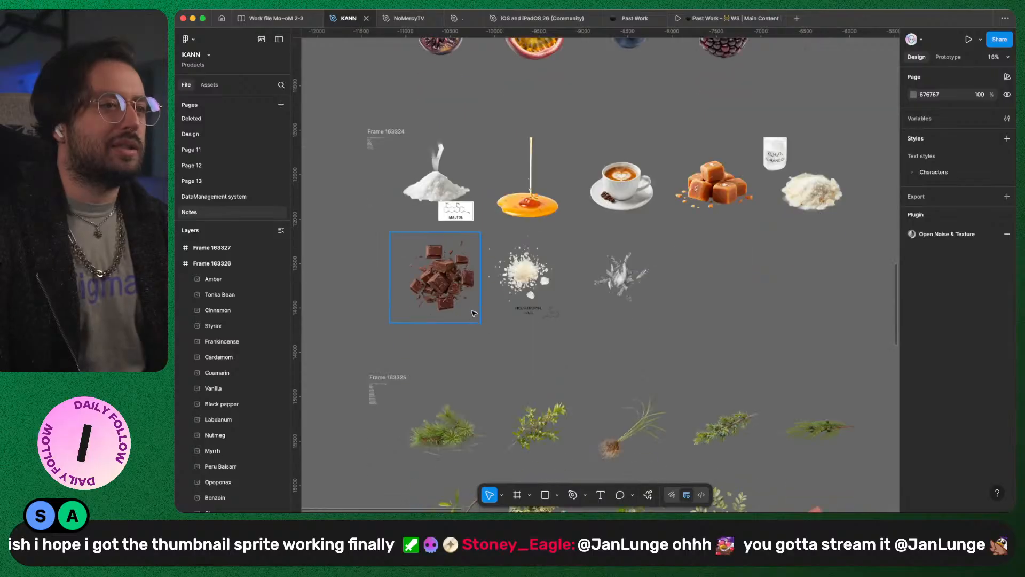
pyautogui.scroll(7, 630, 267)
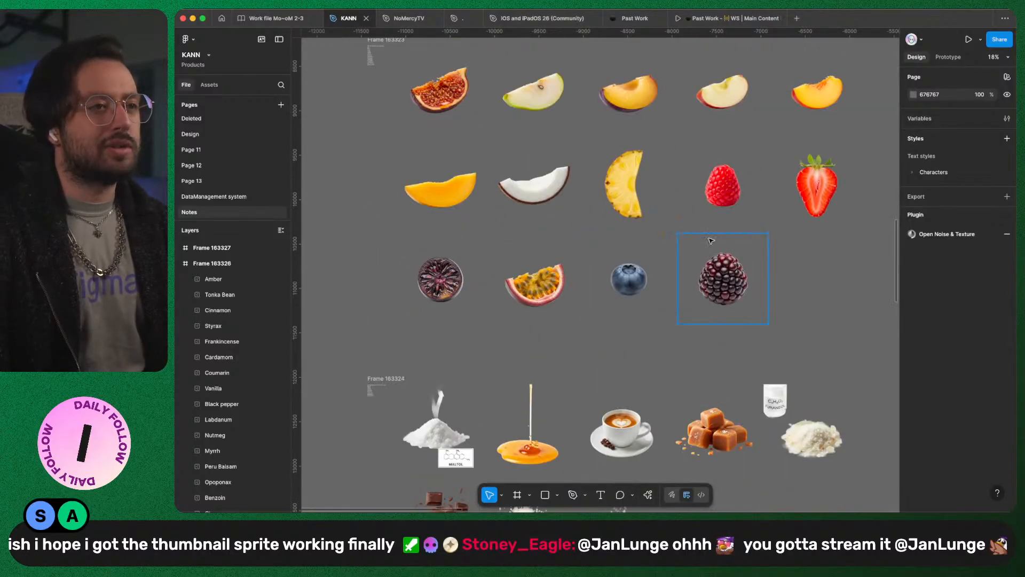
pyautogui.scroll(1, 715, 278)
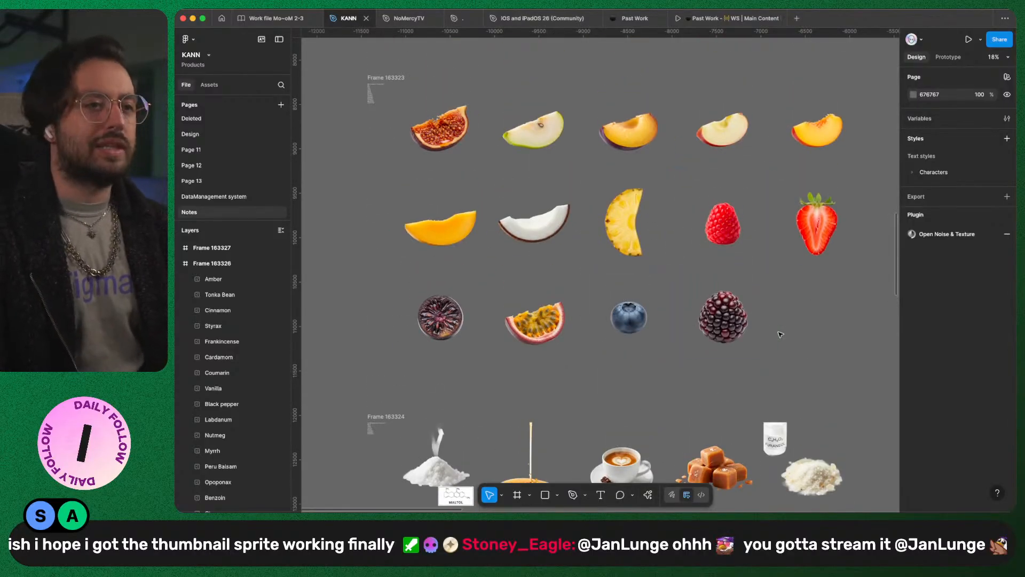
pyautogui.scroll(5, 538, 117)
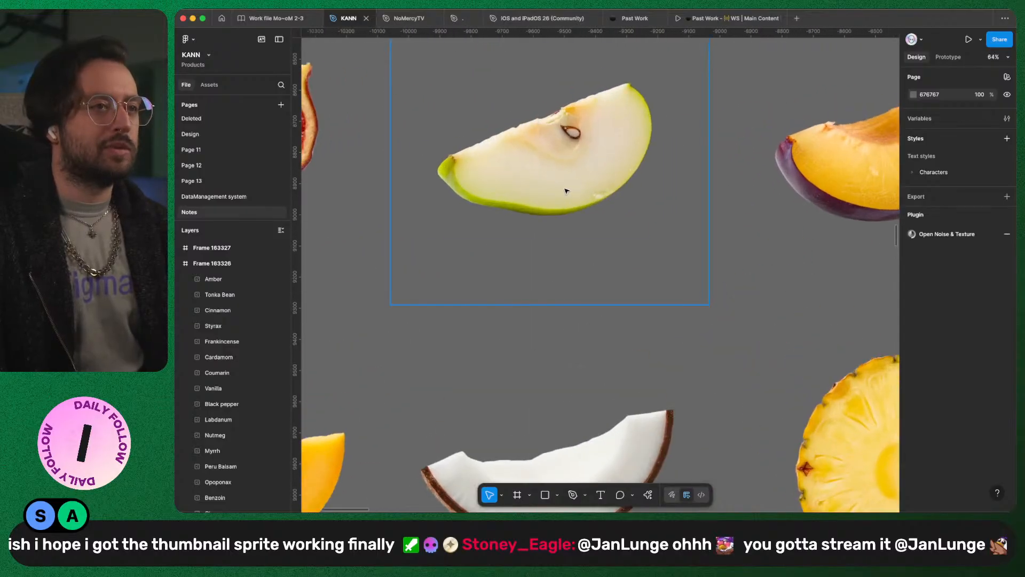
pyautogui.hscroll(10, 587, 208)
pyautogui.hscroll(8, 630, 219)
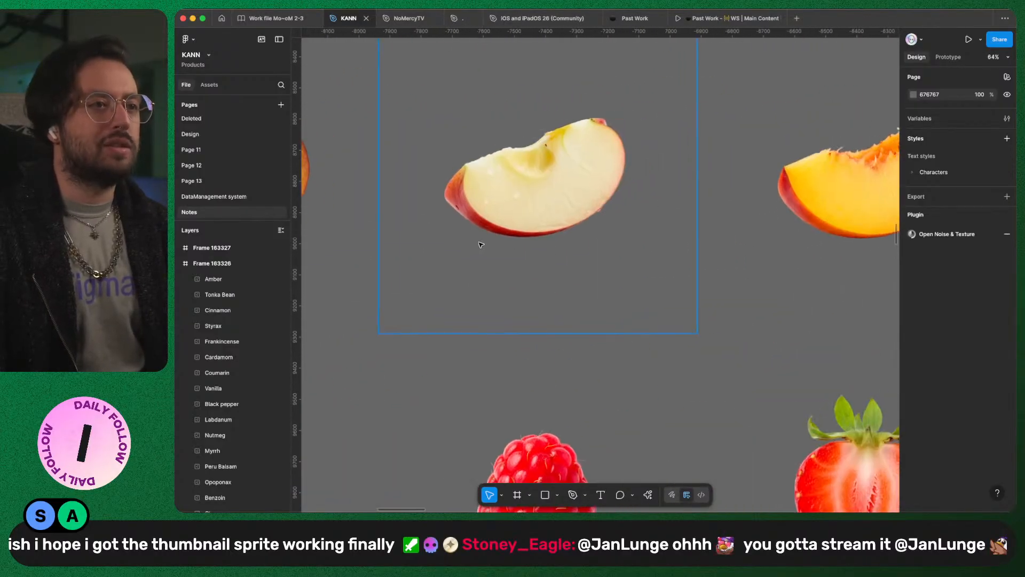
pyautogui.scroll(-5, 662, 209)
pyautogui.hscroll(-5, 665, 225)
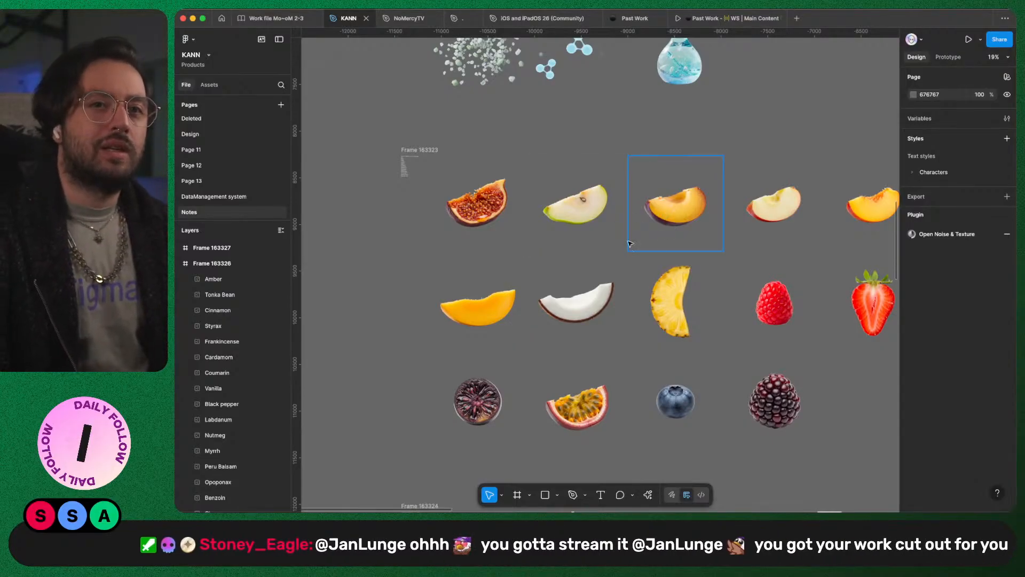
# Step: Look over the Floral image set and examine the cut end of the yellow daffodil's stem
pyautogui.scroll(-3, 617, 232)
pyautogui.scroll(4, 617, 231)
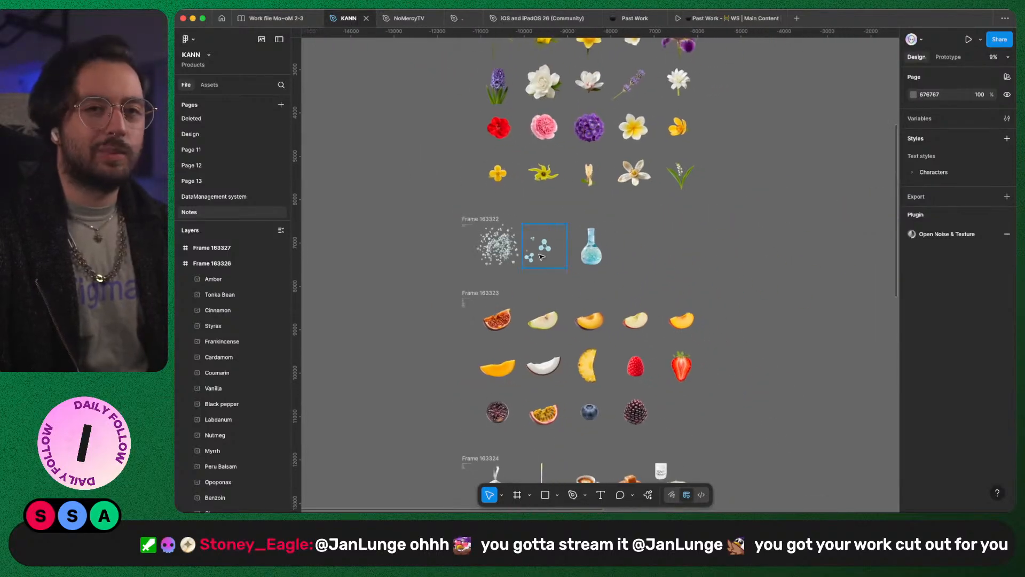
pyautogui.scroll(4, 655, 255)
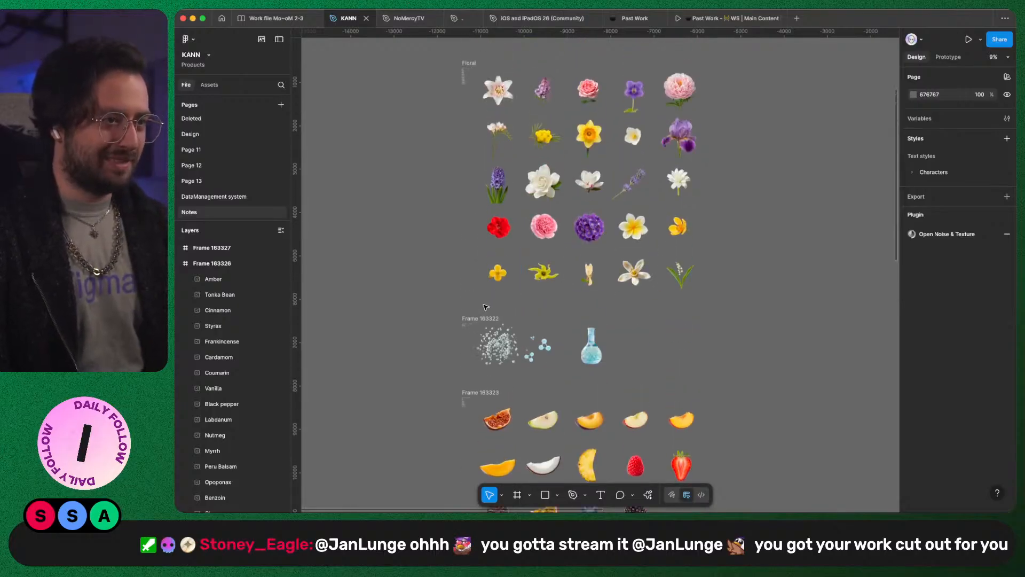
pyautogui.scroll(1, 547, 355)
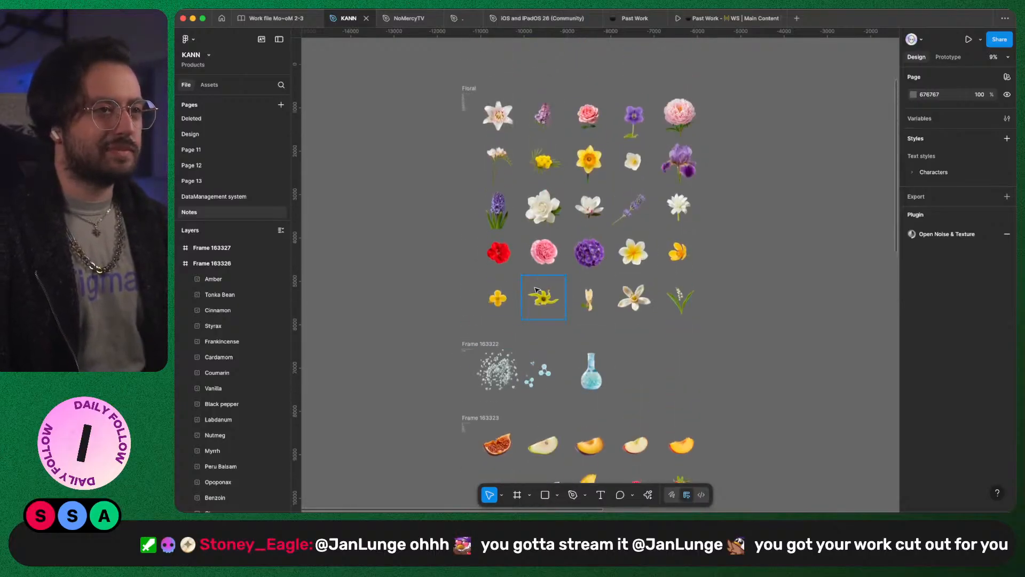
pyautogui.scroll(5, 587, 185)
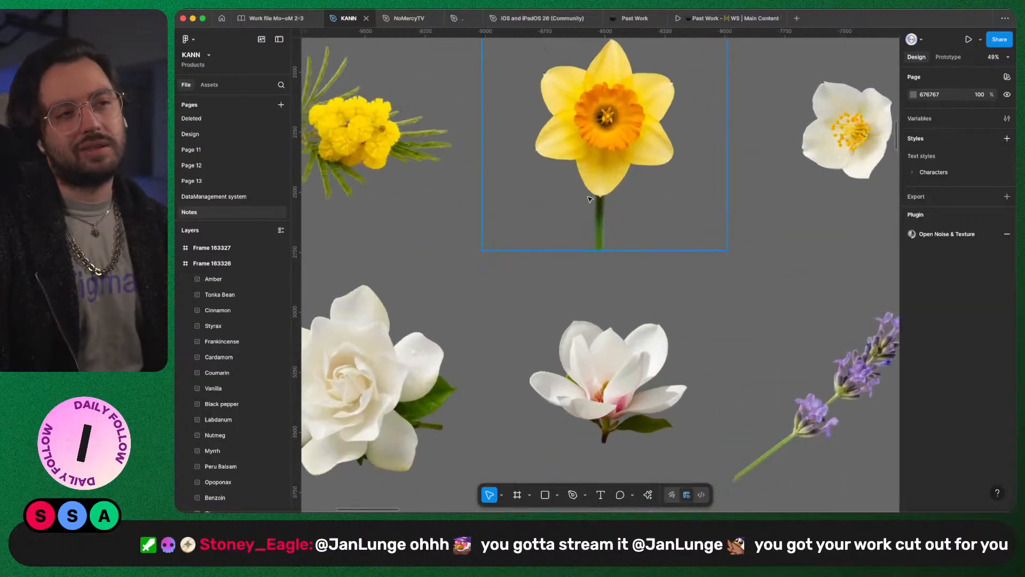
pyautogui.scroll(3, 610, 265)
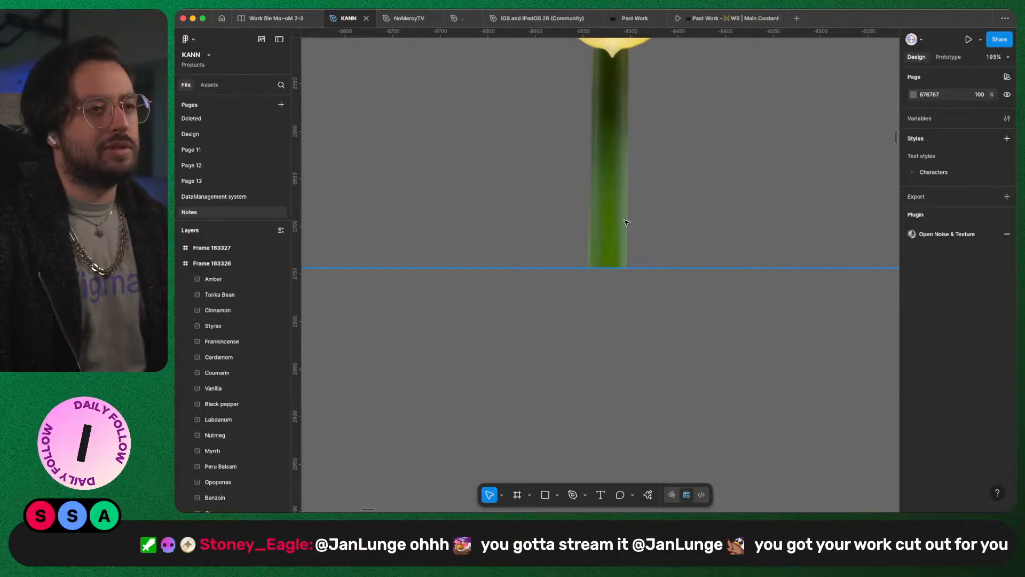
# Step: Examine the purple iris's petals and the cut end of its stem in the Floral image set
pyautogui.scroll(-10, 627, 223)
pyautogui.scroll(3, 719, 286)
pyautogui.hscroll(3, 718, 287)
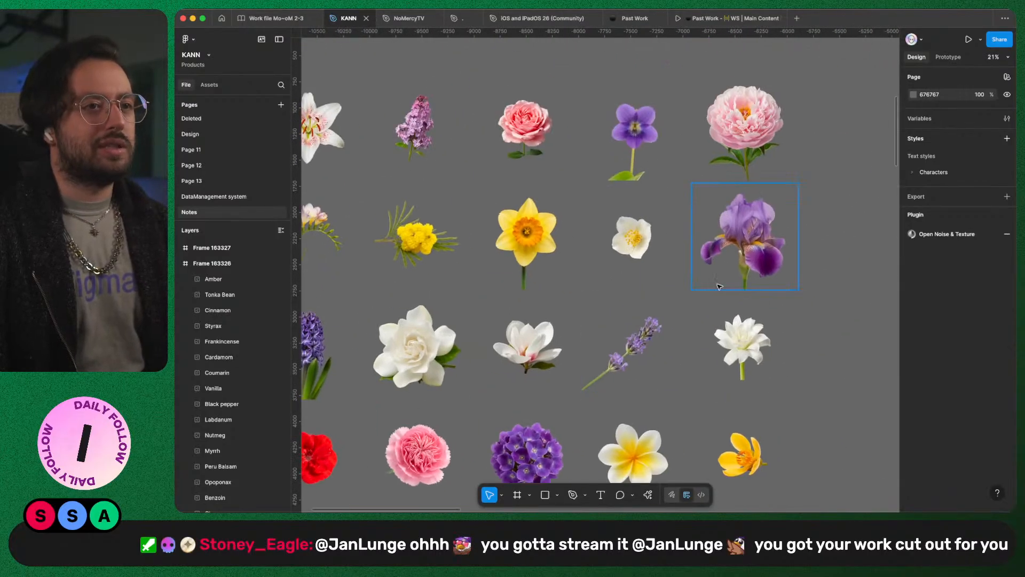
pyautogui.scroll(5, 742, 331)
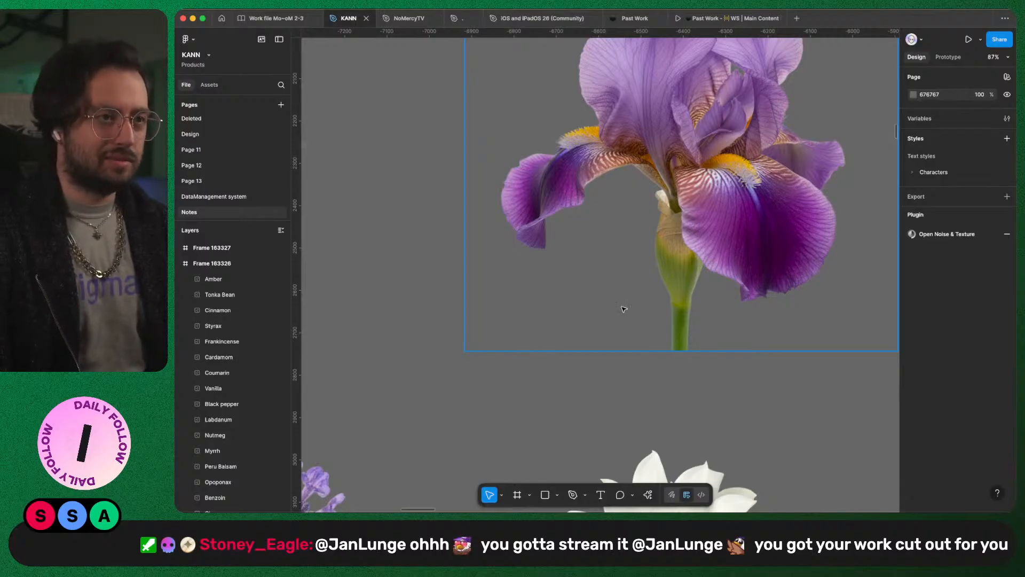
pyautogui.scroll(-6, 627, 301)
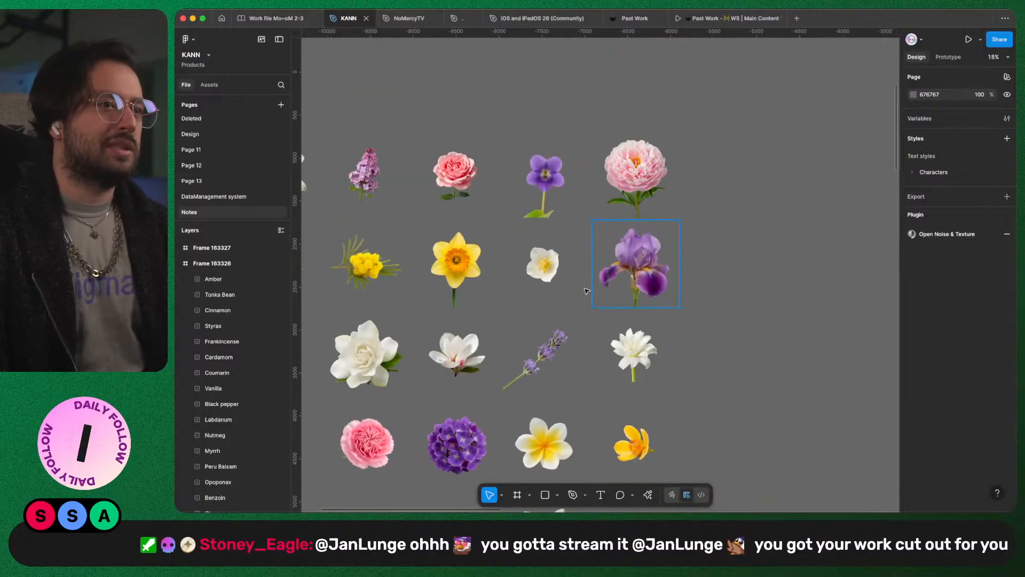
# Step: Read the FLORAL FAMILY note list and look over the lily, freesia and hyacinth images beside it
pyautogui.hscroll(-3, 630, 246)
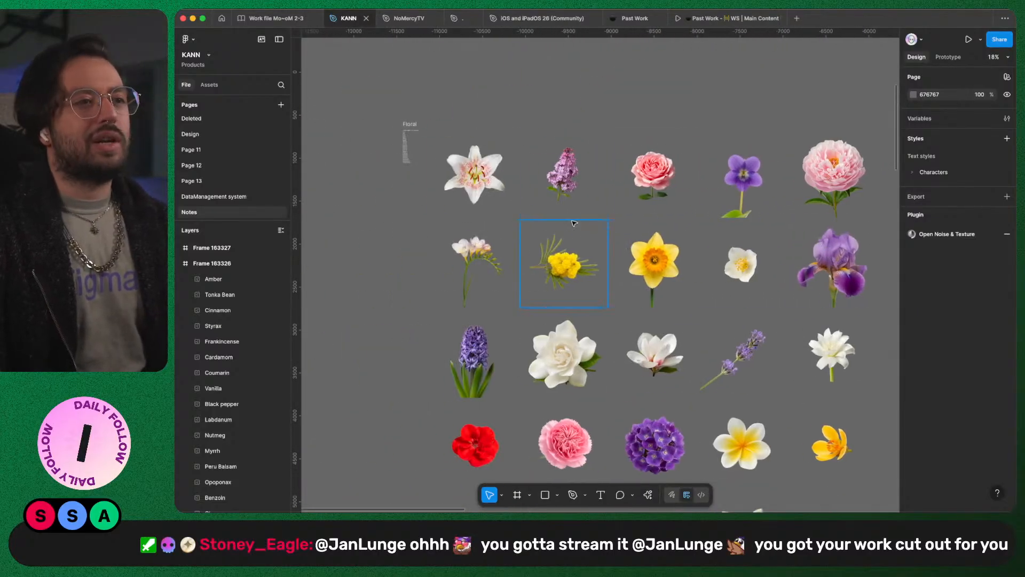
pyautogui.scroll(10, 404, 138)
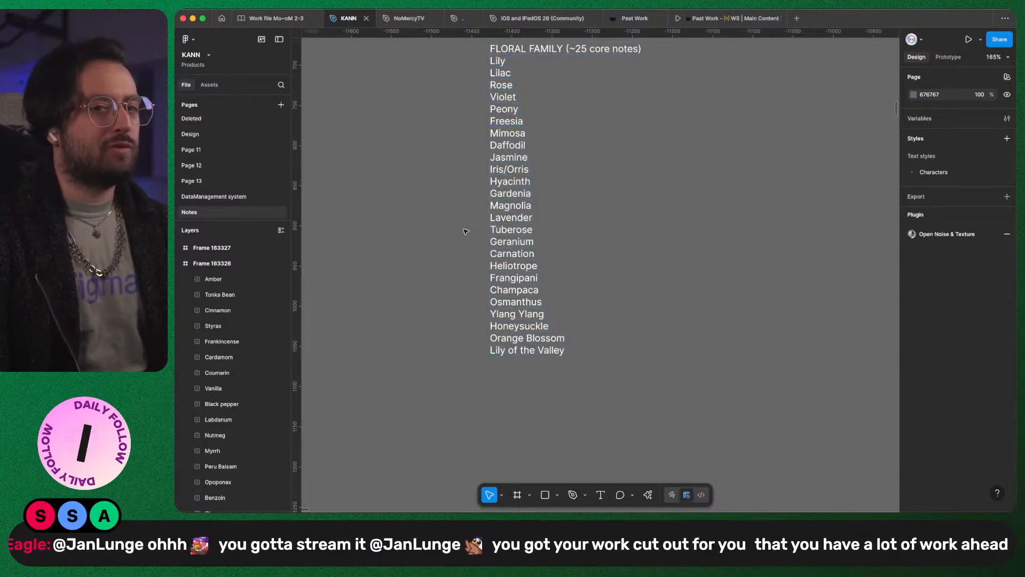
pyautogui.scroll(-5, 477, 292)
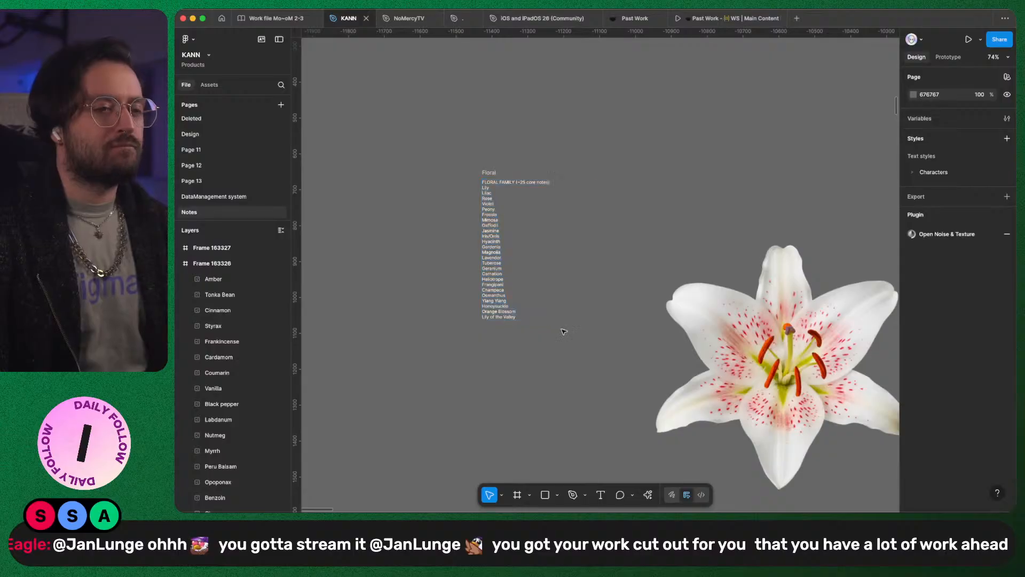
pyautogui.scroll(-5, 559, 326)
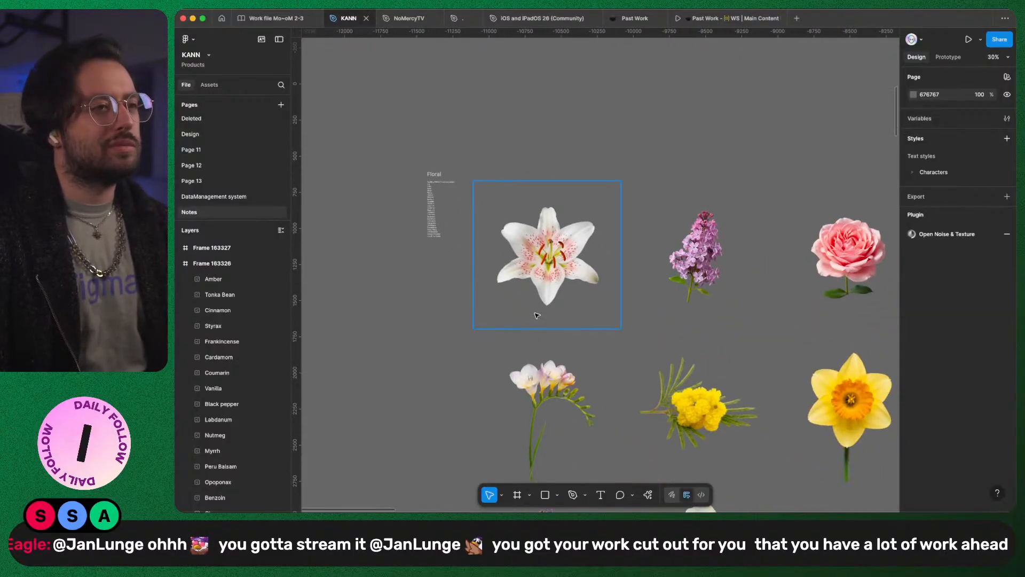
pyautogui.scroll(-5, 537, 314)
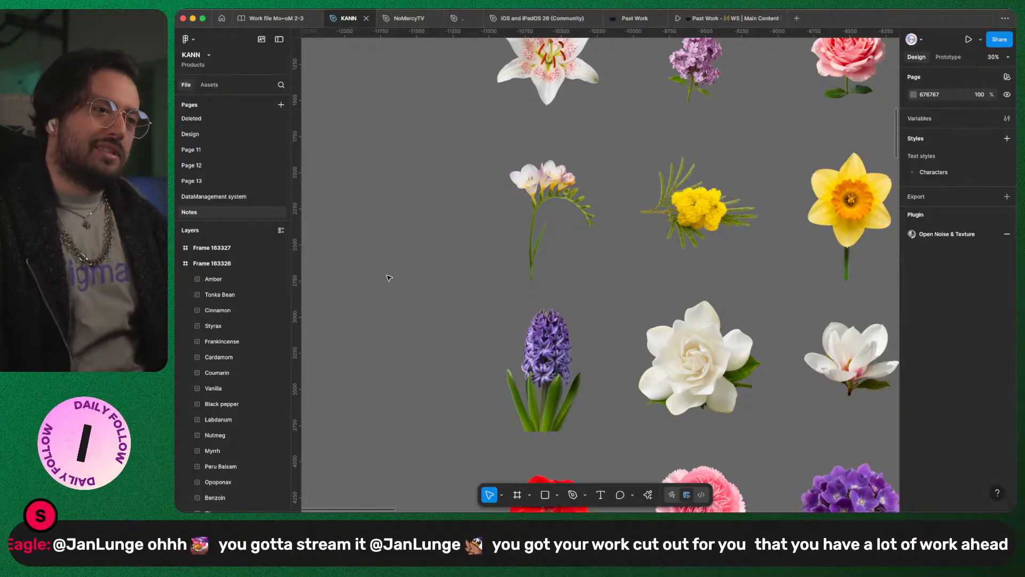
# Step: Find the ALDEHYDES AND SYNTHETICS note list above the Citrus set and read its entries
pyautogui.scroll(-5, 612, 196)
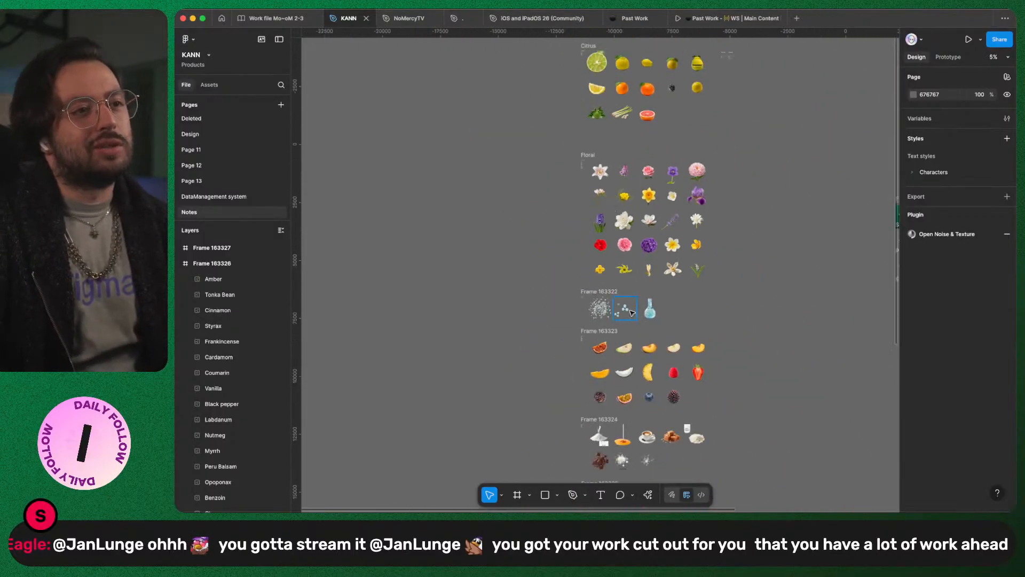
pyautogui.scroll(-5, 632, 312)
pyautogui.scroll(8, 633, 311)
pyautogui.hscroll(1, 632, 311)
pyautogui.scroll(2, 632, 311)
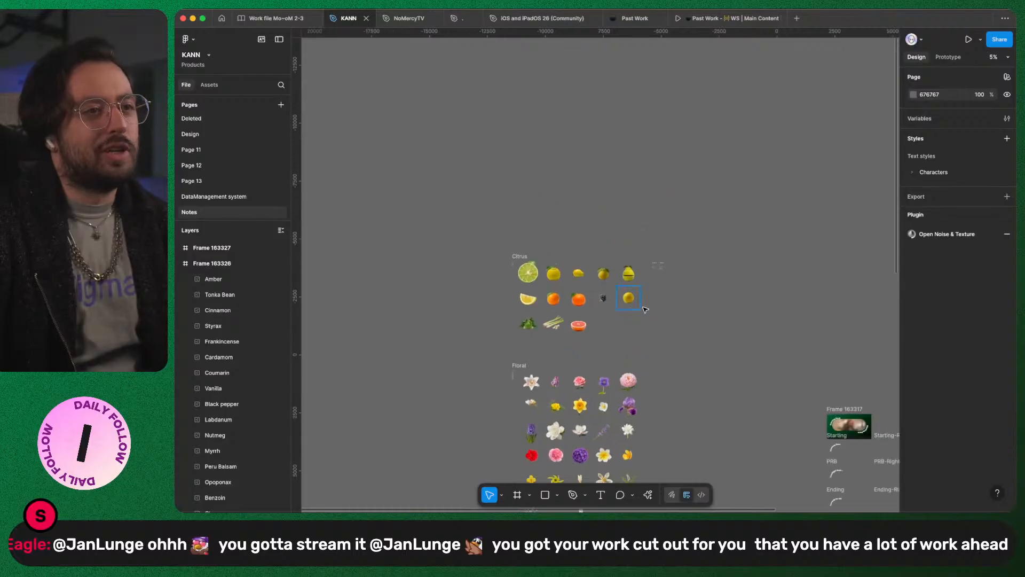
pyautogui.scroll(15, 651, 270)
pyautogui.scroll(8, 768, 243)
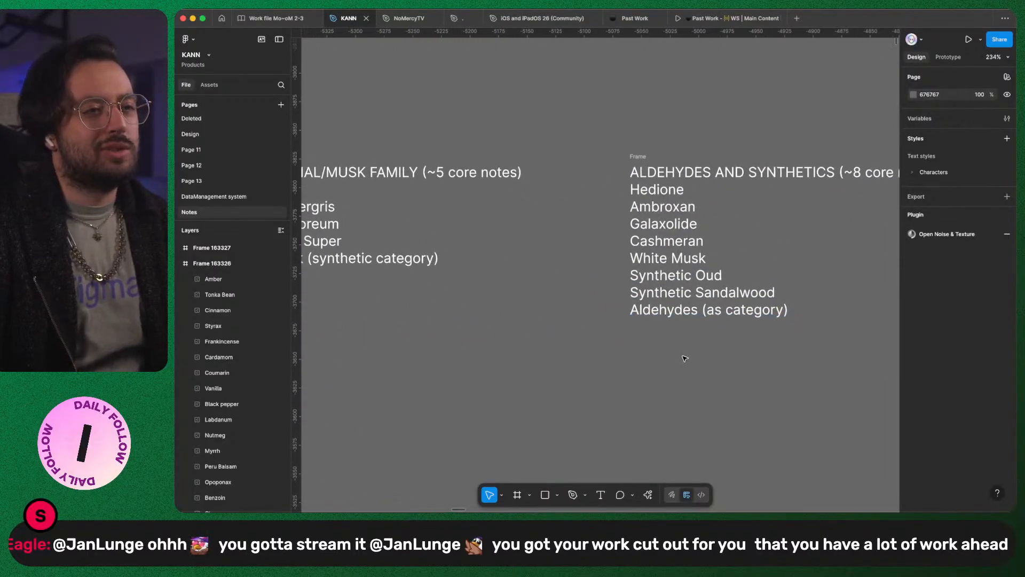
pyautogui.hscroll(3, 685, 358)
pyautogui.scroll(5, 684, 357)
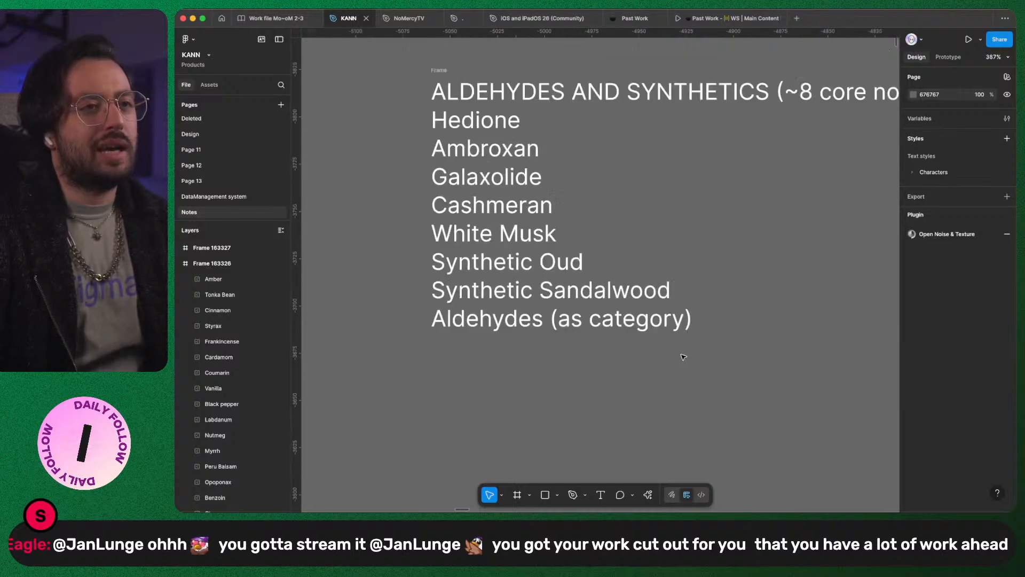
pyautogui.hscroll(3, 684, 357)
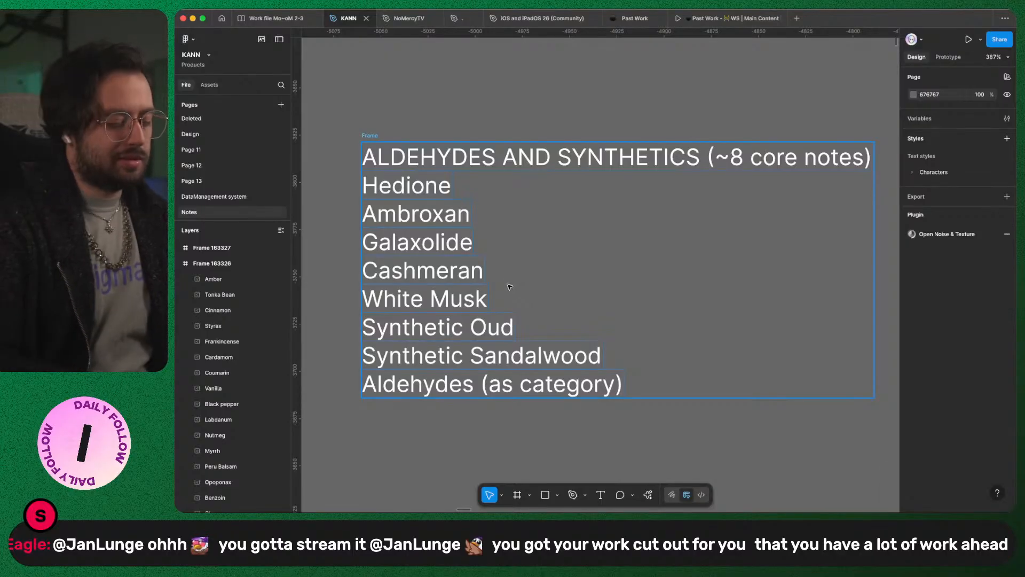
# Step: Search Google Images for "white musk" in a small browser window and look through the pictures
pyautogui.press('alt+super+n')
pyautogui.write('white musk')
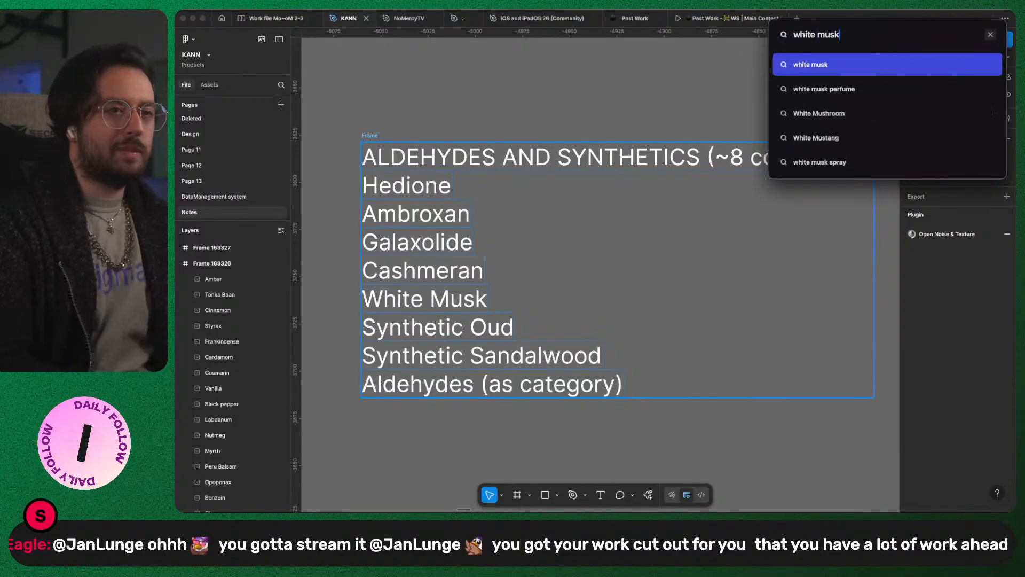
pyautogui.press('Return')
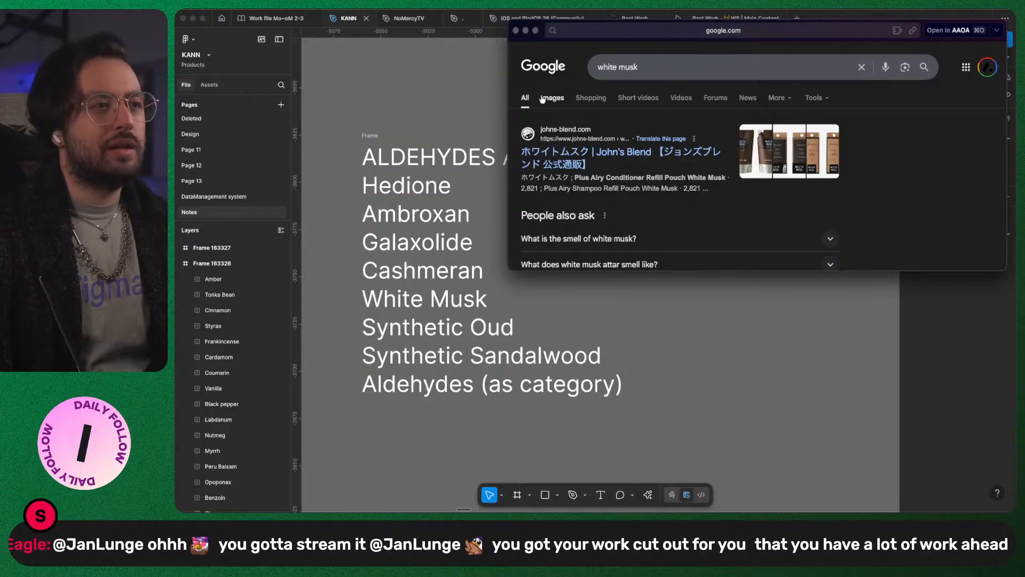
pyautogui.click(551, 98)
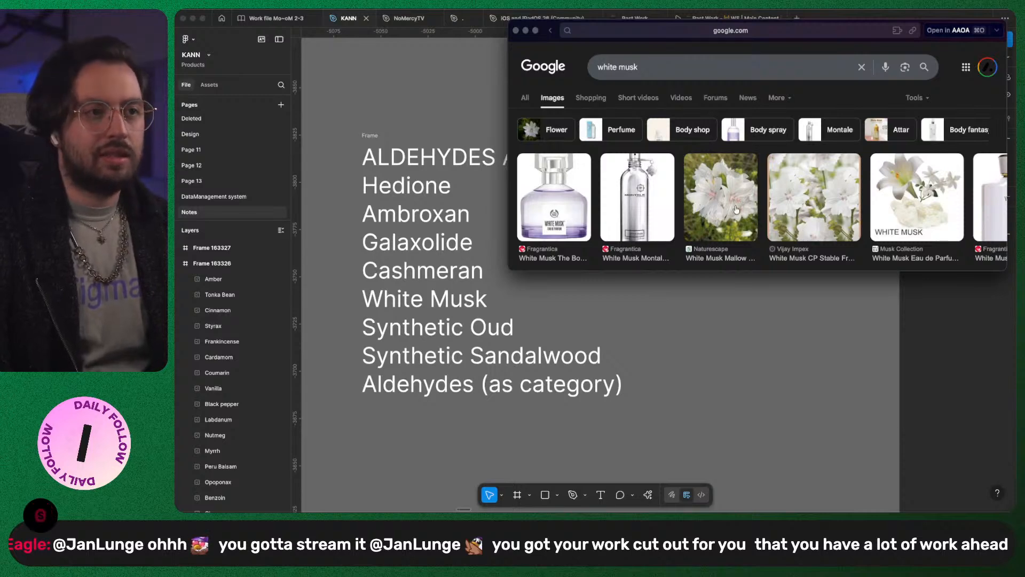
pyautogui.hscroll(2, 699, 199)
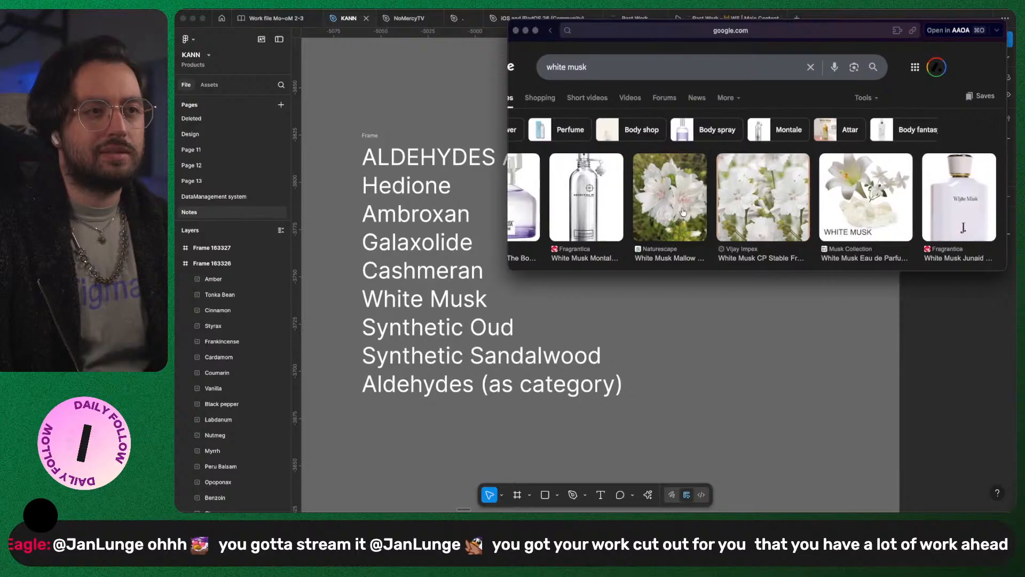
pyautogui.scroll(-3, 710, 191)
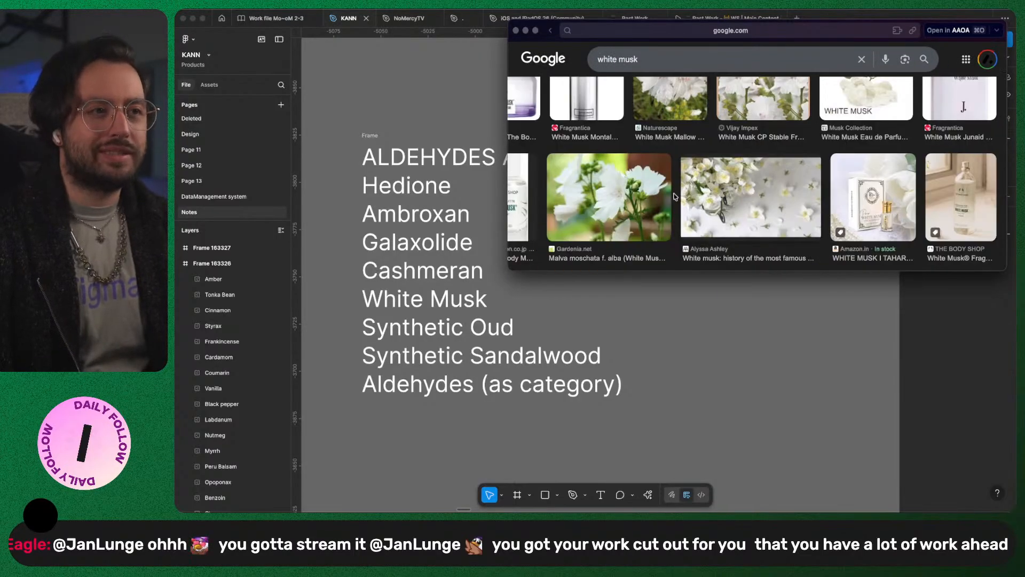
pyautogui.hscroll(-2, 676, 199)
pyautogui.scroll(-1, 637, 203)
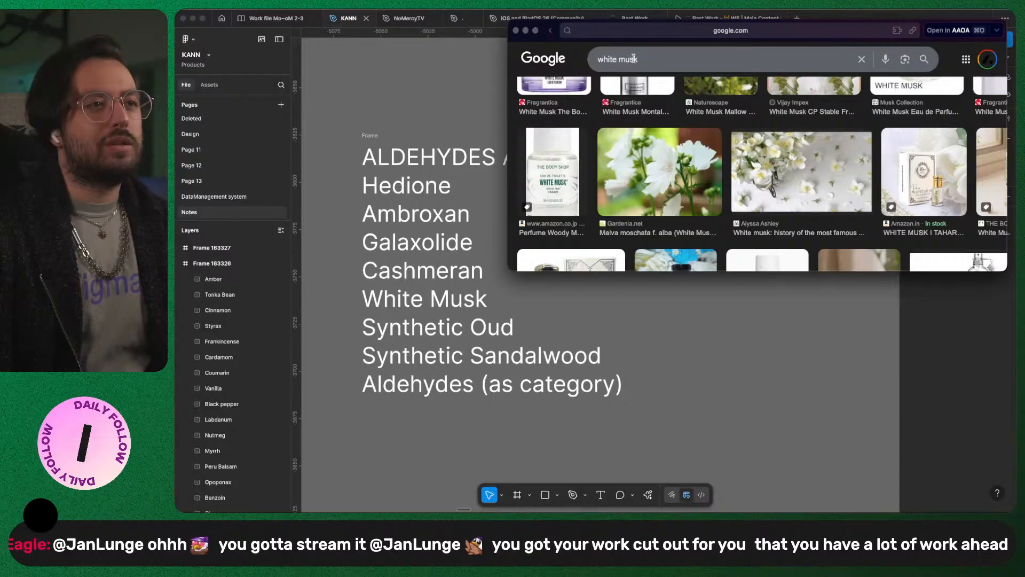
# Step: Search Google Images for "civet in perfumes" and browse the animal and bottle pictures
pyautogui.write('civet')
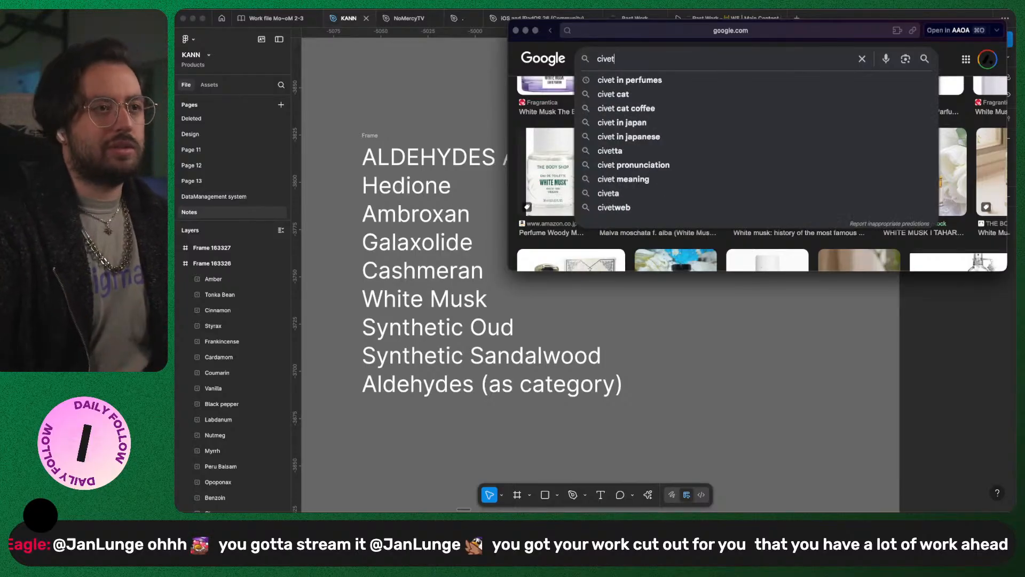
pyautogui.press('Down')
pyautogui.press('Return')
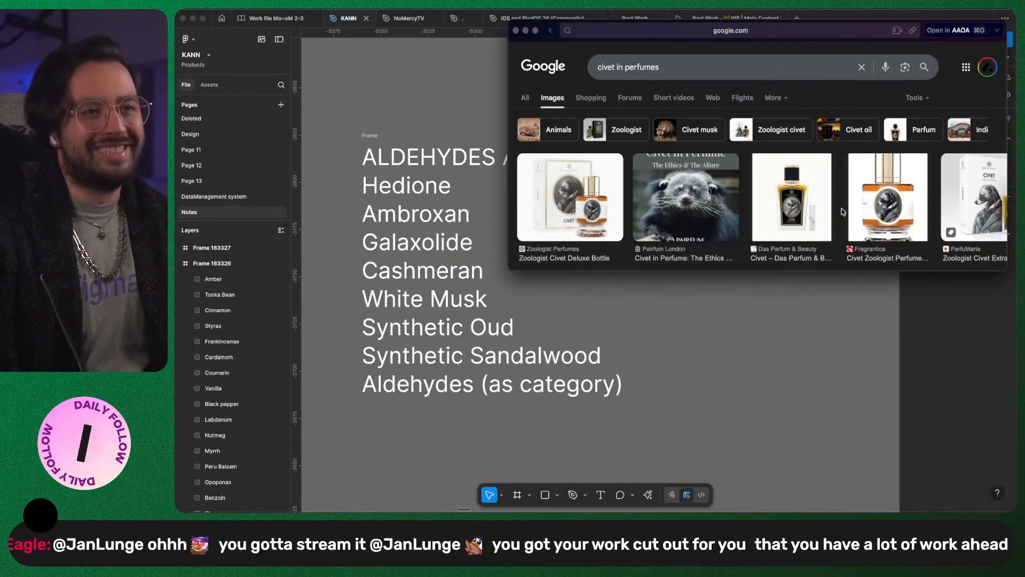
pyautogui.scroll(-5, 849, 208)
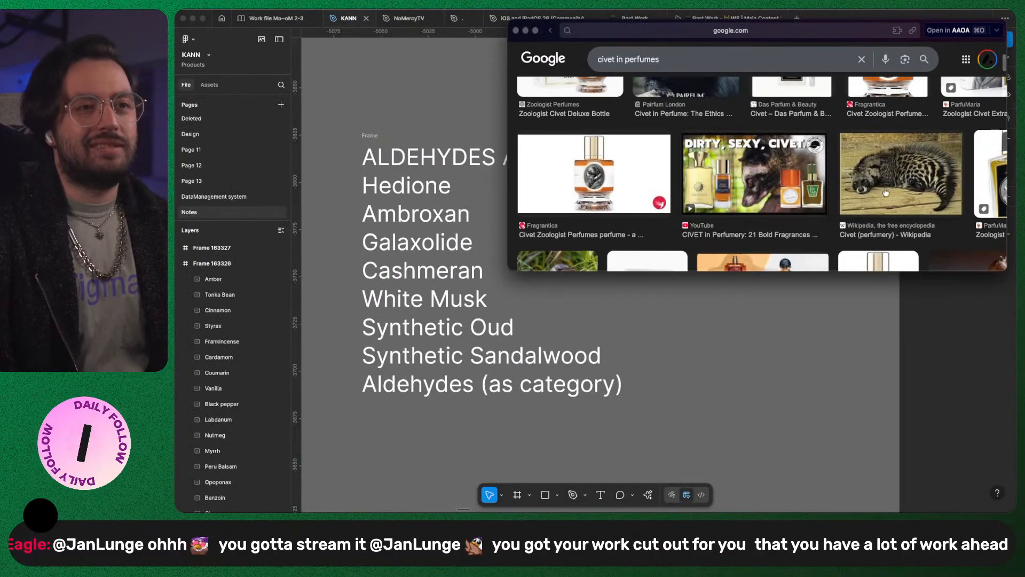
pyautogui.scroll(-3, 882, 196)
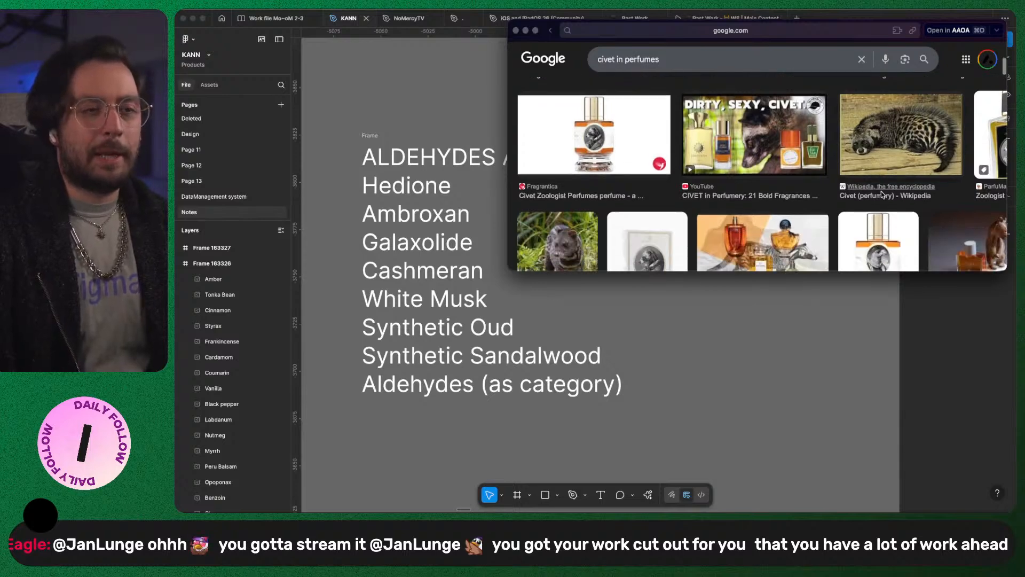
pyautogui.hscroll(1, 844, 199)
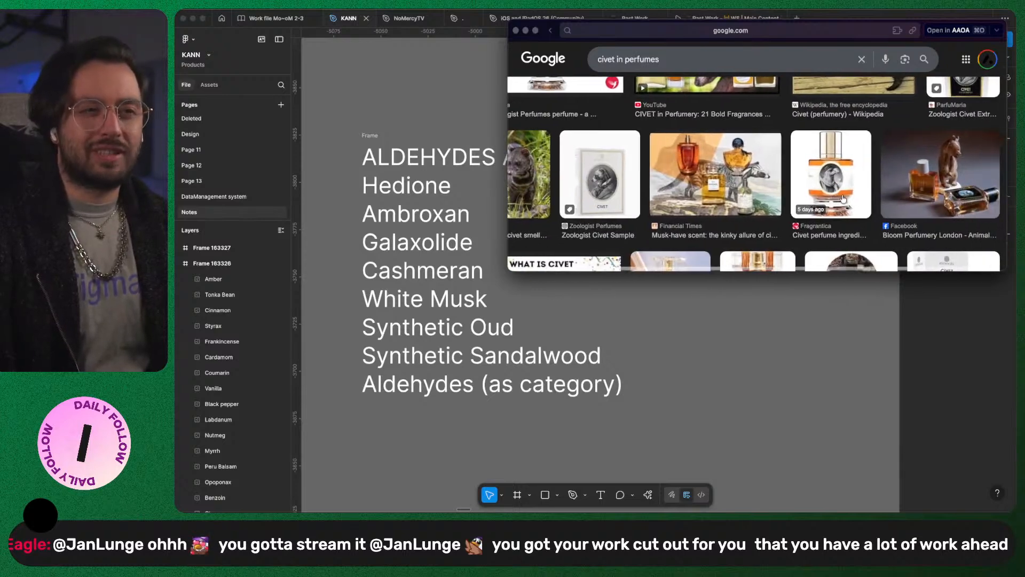
pyautogui.hscroll(-1, 844, 199)
pyautogui.scroll(-8, 843, 199)
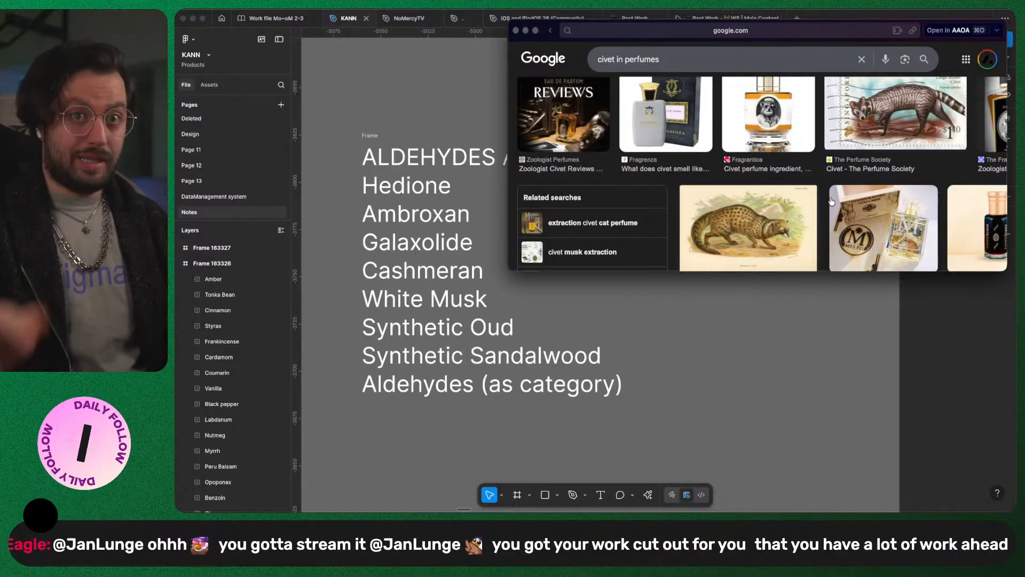
# Step: Change the image search to "Oud in perfumes" and look through the pictures
pyautogui.moveTo(623, 59); pyautogui.dragTo(593, 60)
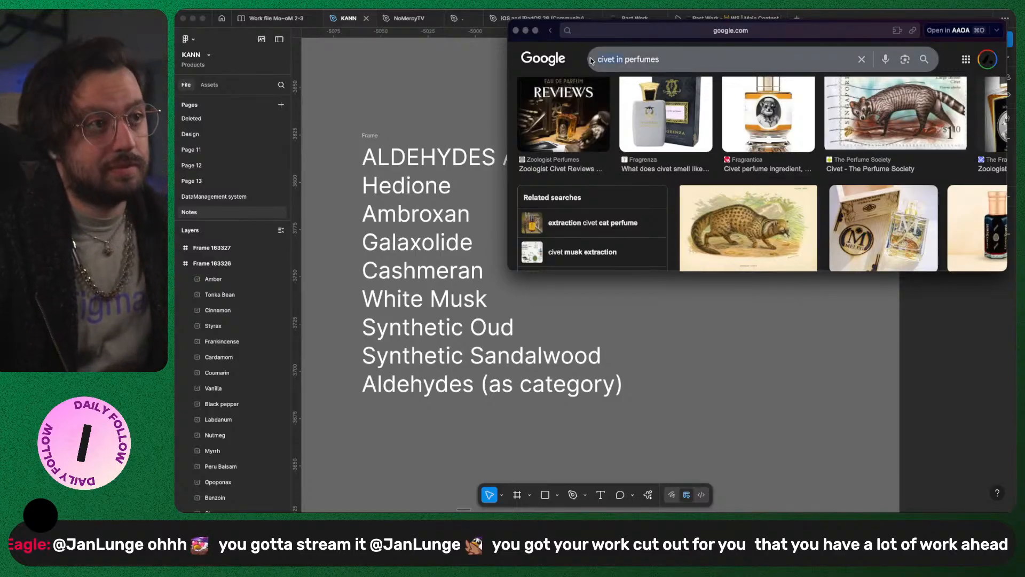
pyautogui.write('Oud')
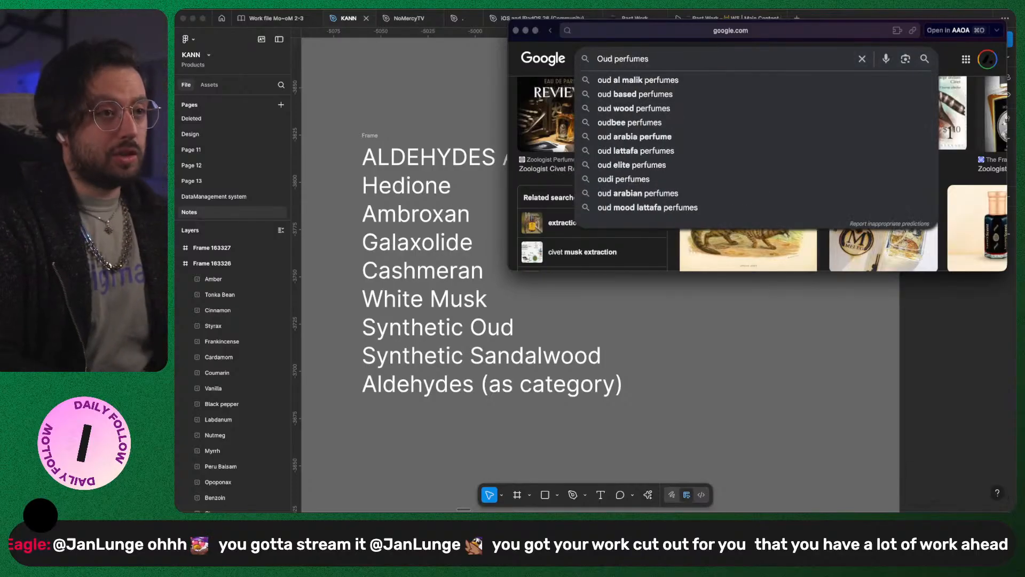
pyautogui.write(' in')
pyautogui.press('Return')
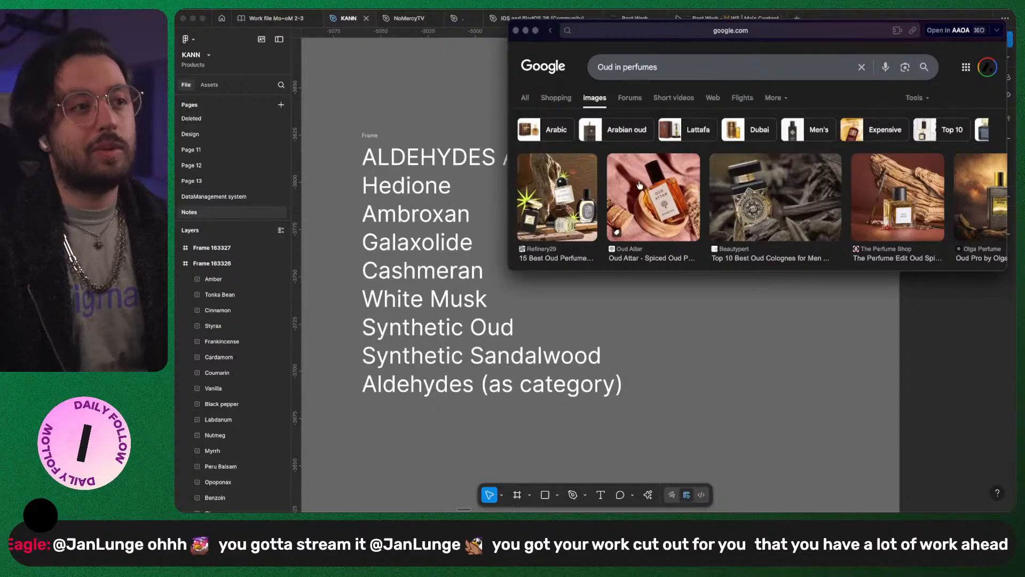
pyautogui.hscroll(2, 902, 181)
pyautogui.scroll(-3, 784, 197)
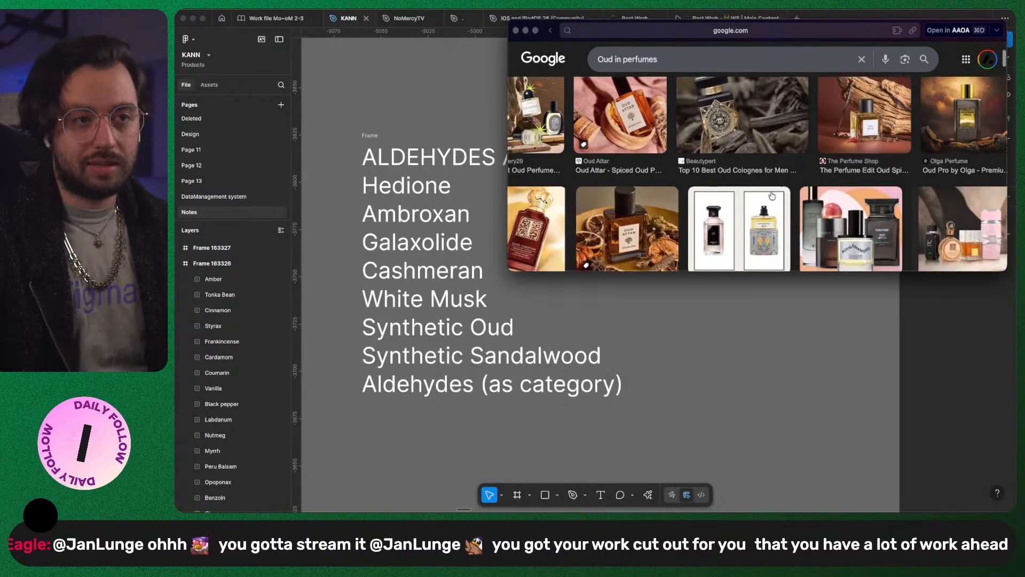
# Step: Narrow the image search to "synthetic Oud in perfumes" and browse the pictures
pyautogui.click(598, 57)
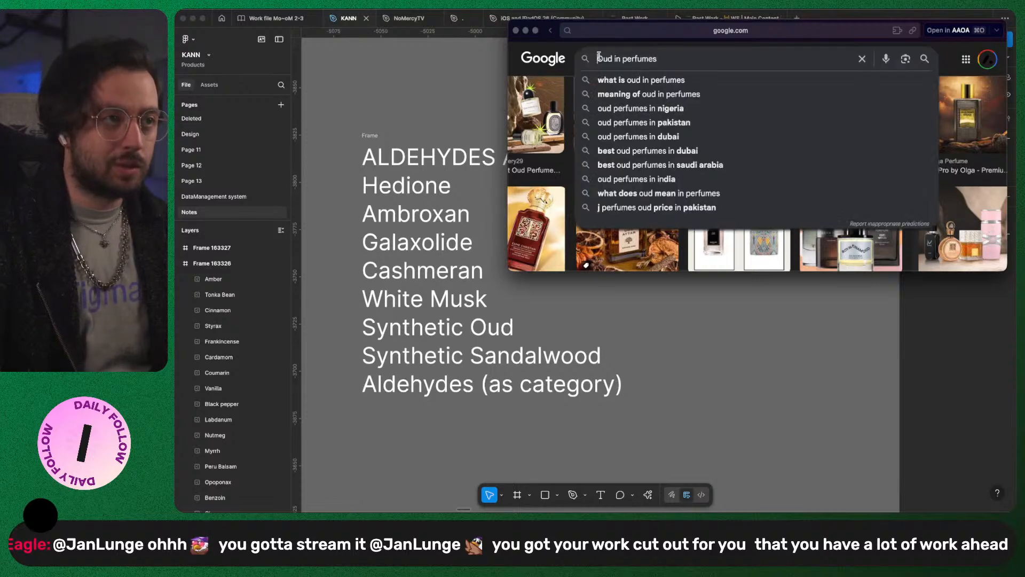
pyautogui.write('synte')
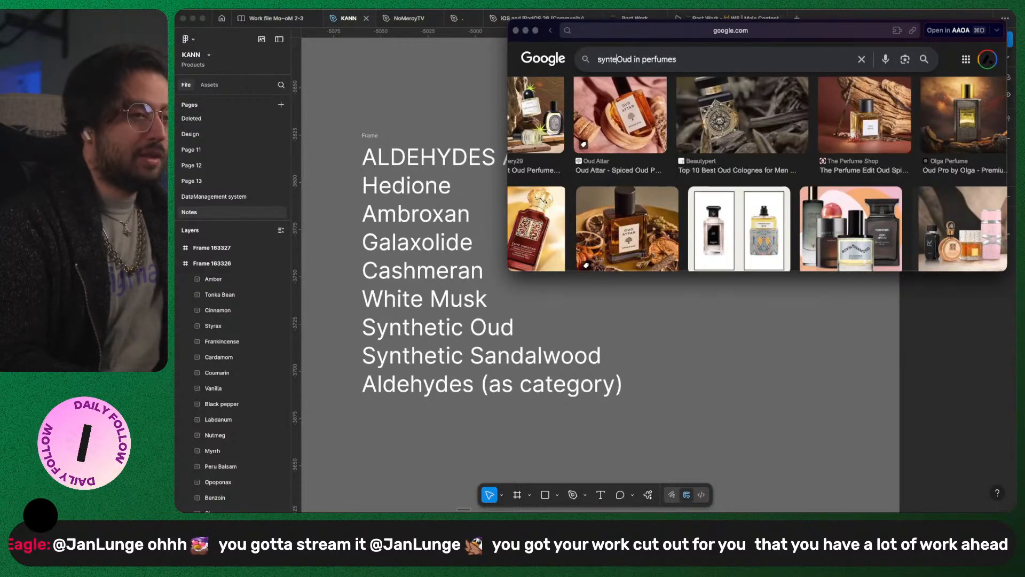
pyautogui.press('BackSpace')
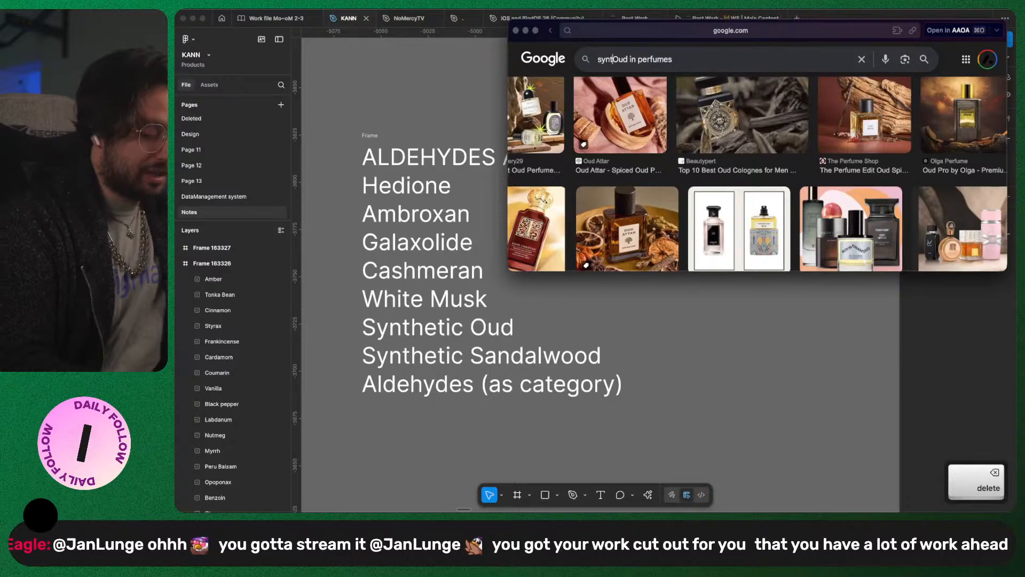
pyautogui.write('hetic')
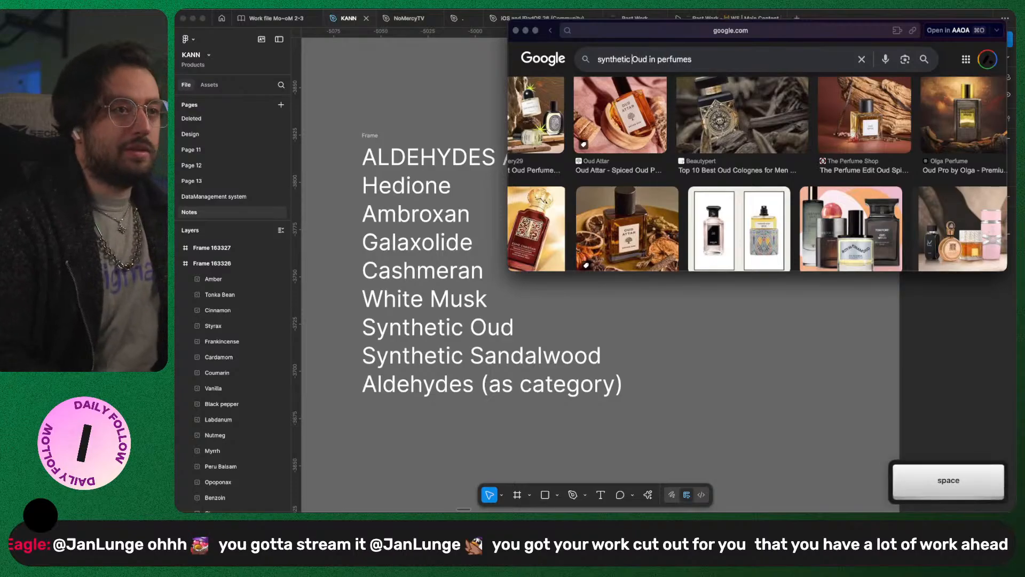
pyautogui.press('Return')
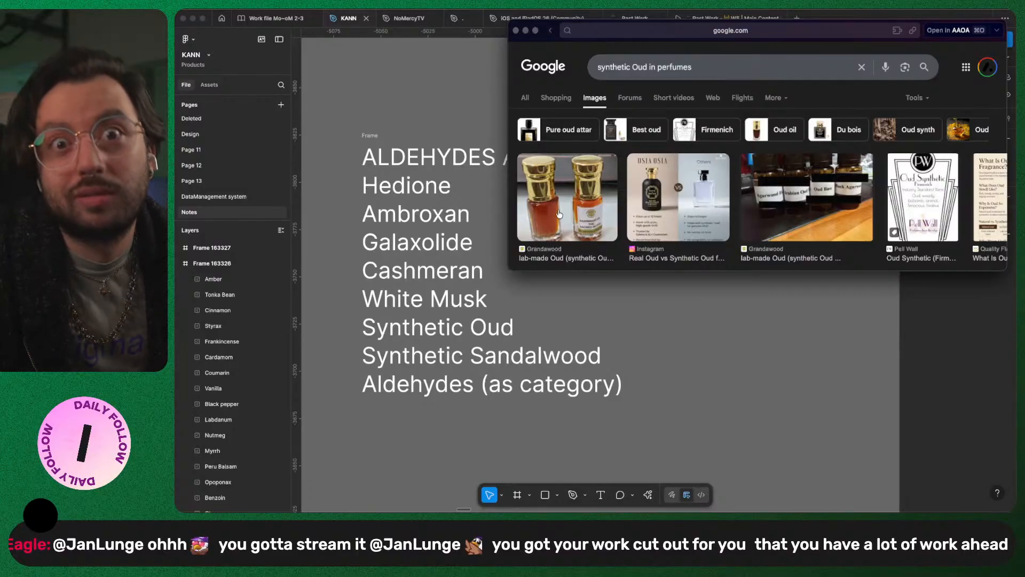
pyautogui.scroll(-5, 731, 190)
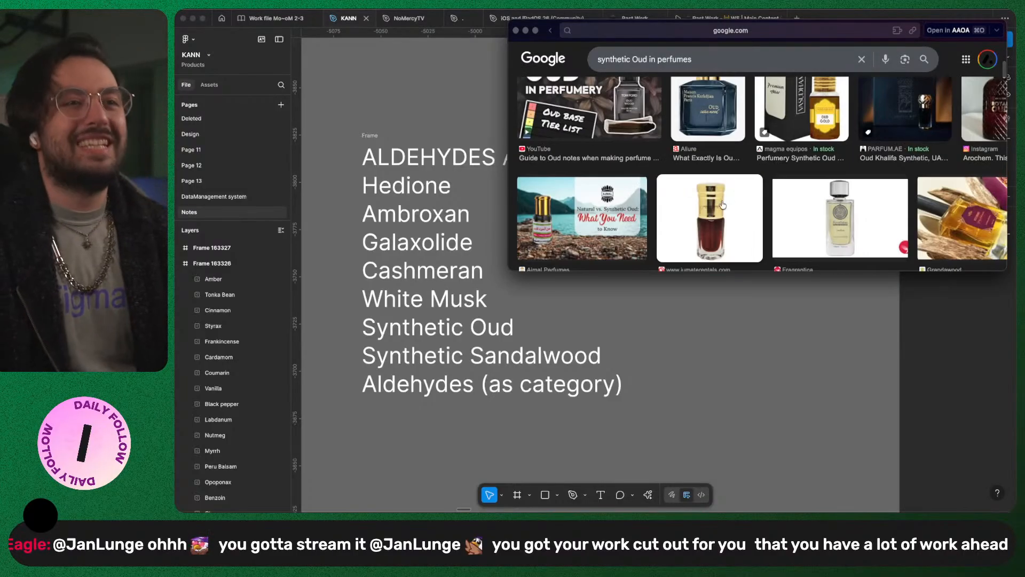
# Step: Finish looking through the synthetic oud pictures and change the image search to "aldehydes in perfumes"
pyautogui.scroll(-5, 753, 204)
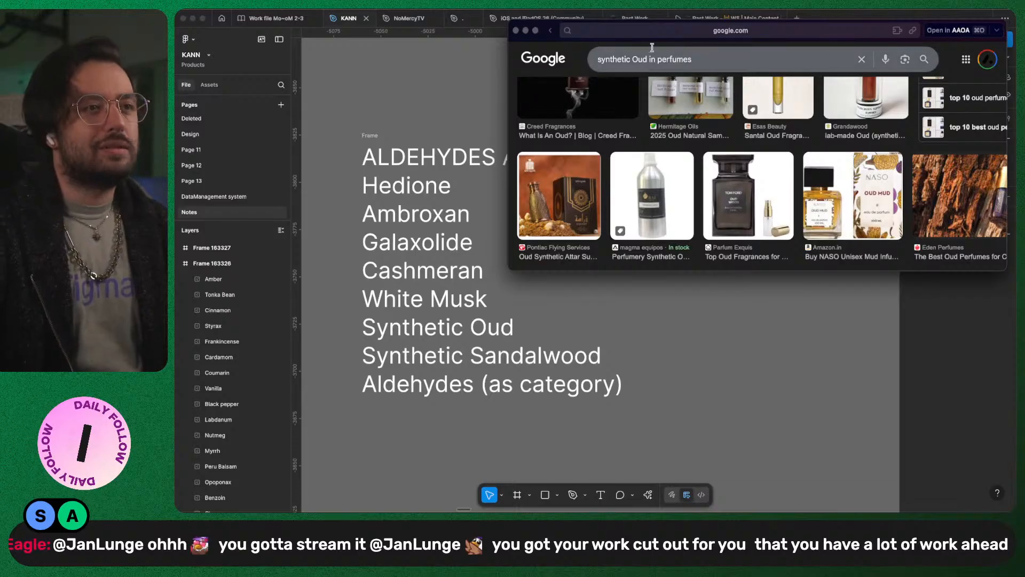
pyautogui.moveTo(647, 59); pyautogui.dragTo(587, 59)
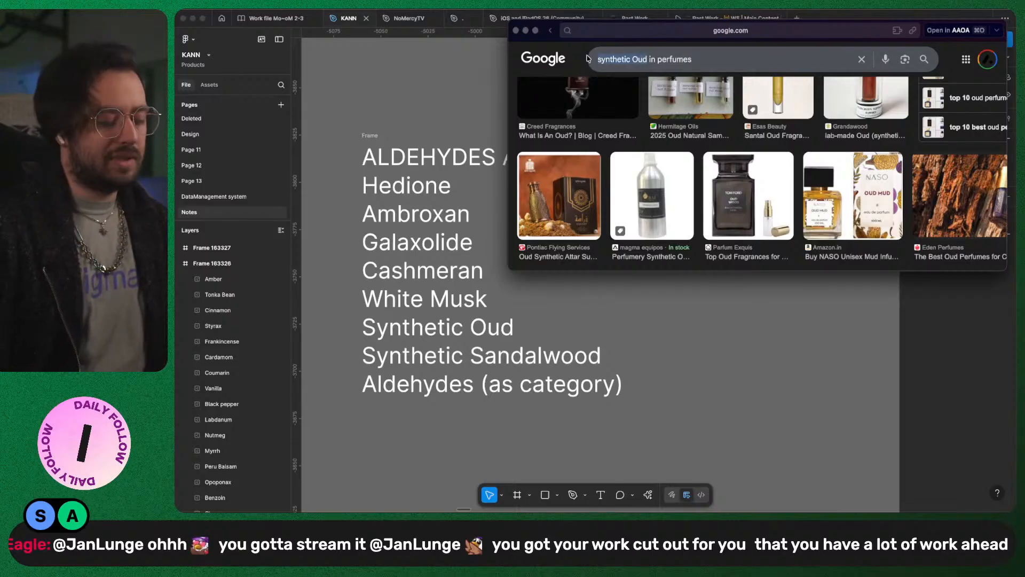
pyautogui.write('Al')
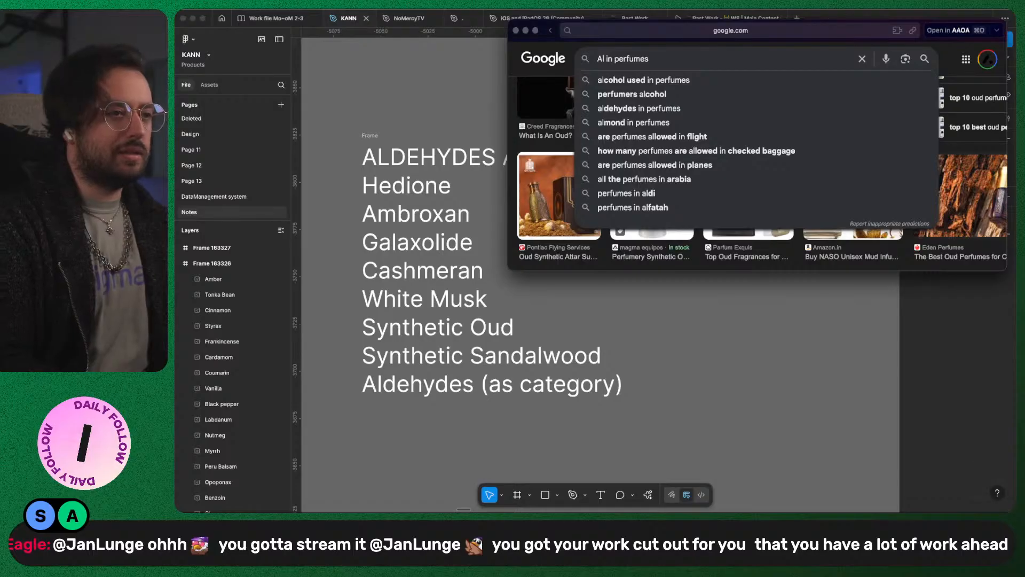
pyautogui.write('dehydes')
pyautogui.press('Down')
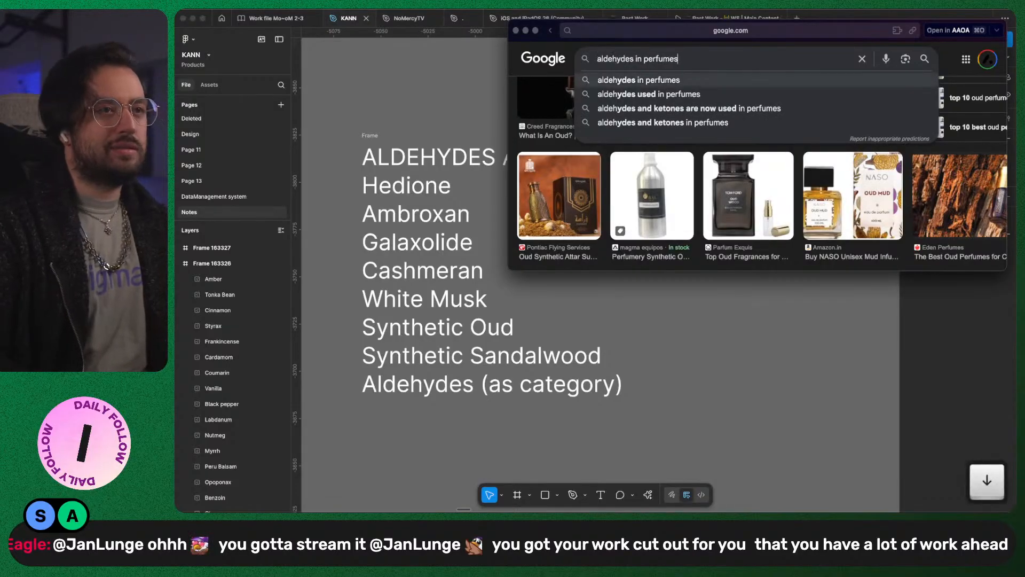
pyautogui.press('Return')
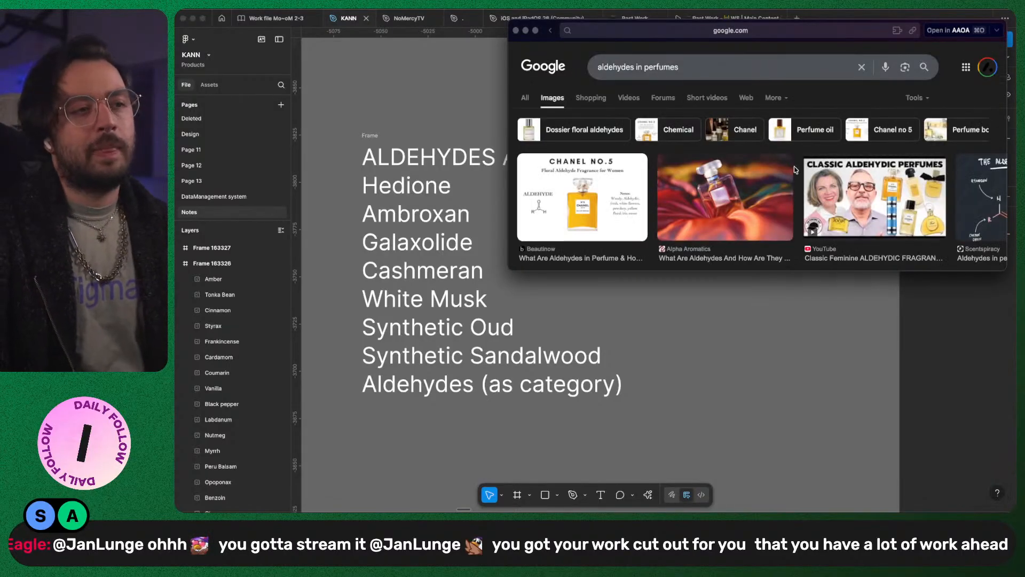
# Step: Browse the pictures of aldehydes in perfumes and close the small browser window
pyautogui.scroll(-3, 795, 170)
pyautogui.scroll(-3, 796, 170)
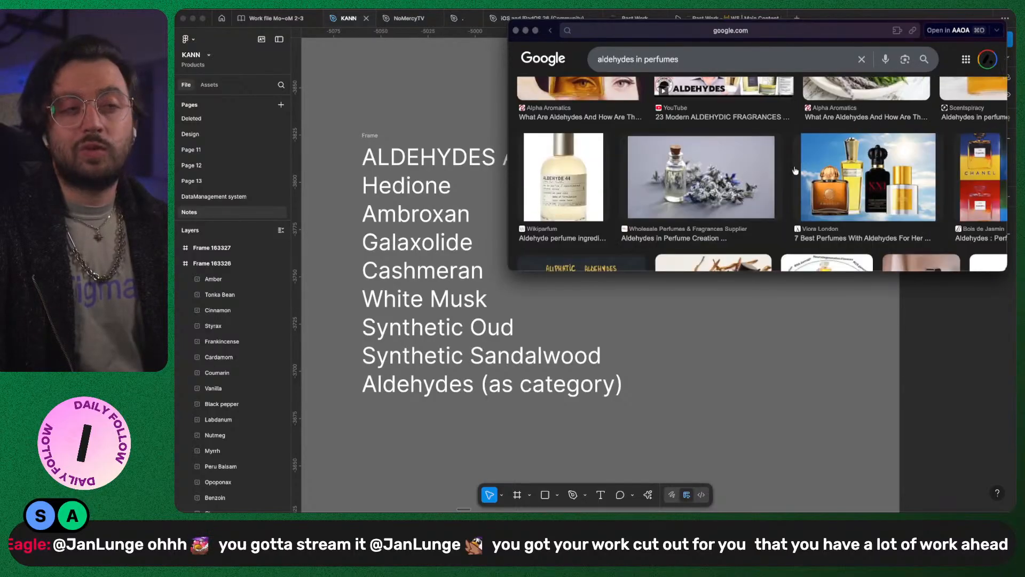
pyautogui.scroll(-3, 796, 170)
pyautogui.scroll(-3, 795, 169)
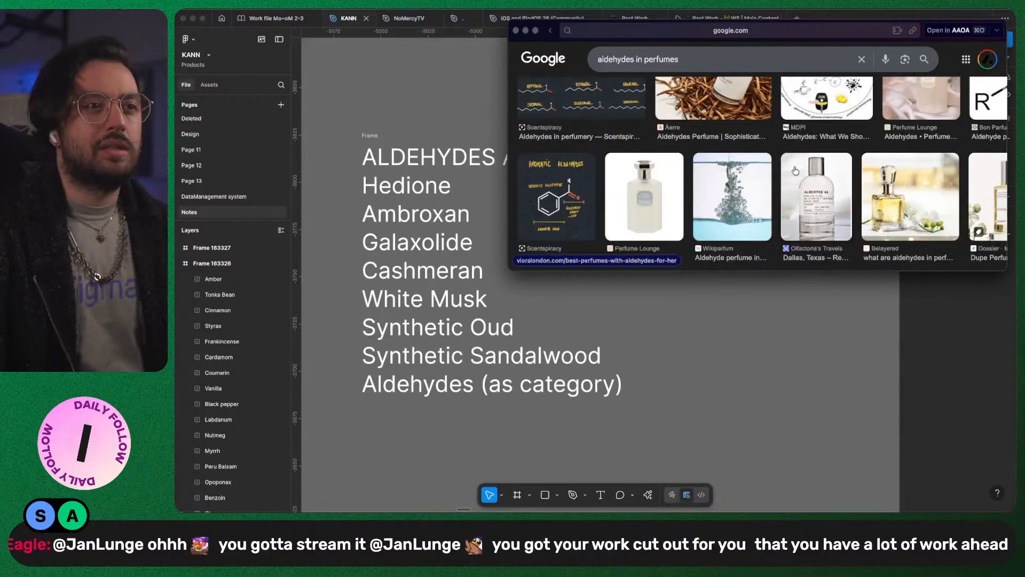
pyautogui.scroll(-3, 795, 169)
pyautogui.scroll(5, 795, 170)
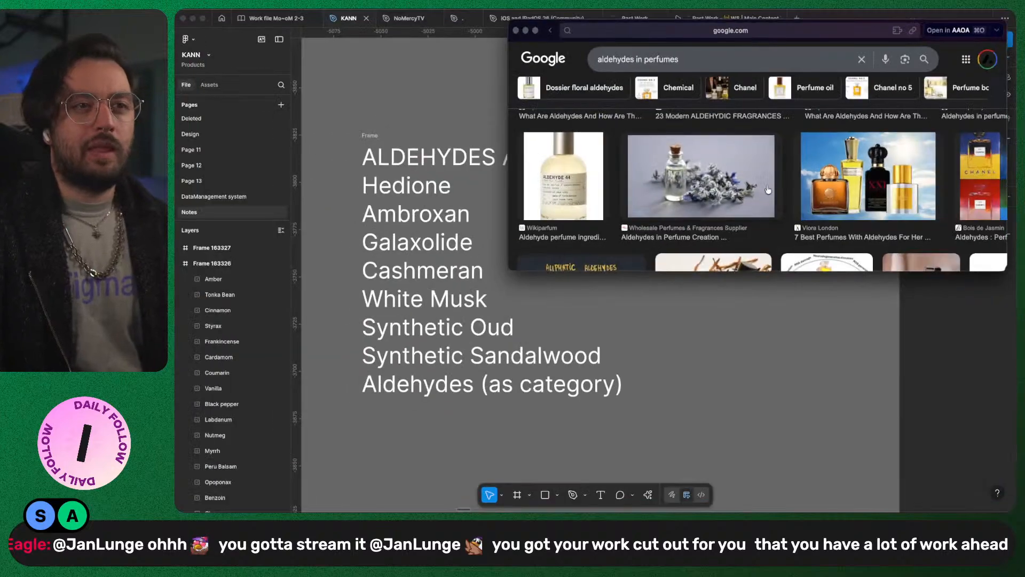
pyautogui.scroll(2, 805, 183)
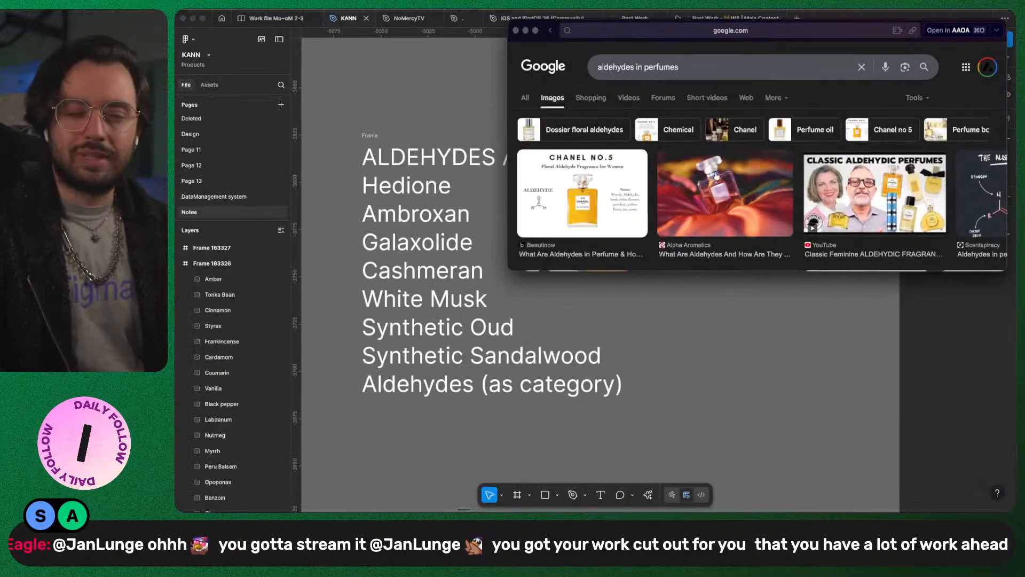
pyautogui.click(516, 31)
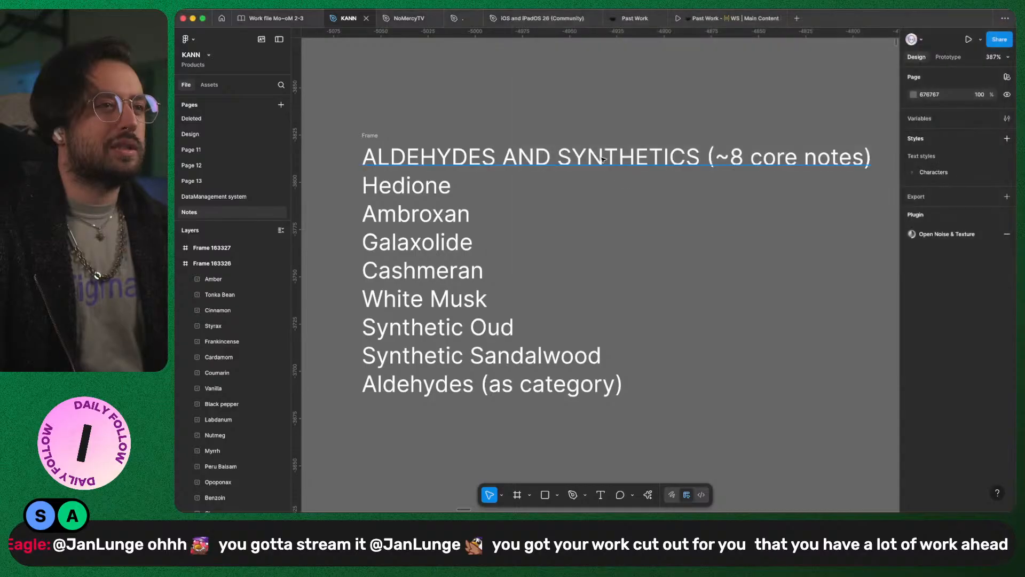
# Step: Read through the Animal/Musk Family list beside the Aldehydes and Synthetics list, selecting both list frames together
pyautogui.scroll(-5, 583, 91)
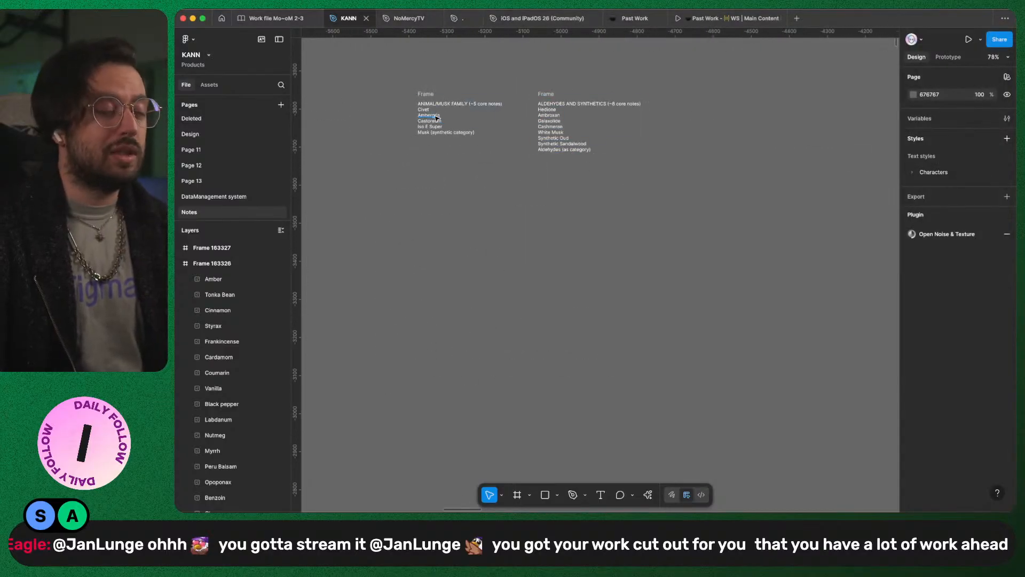
pyautogui.scroll(8, 429, 118)
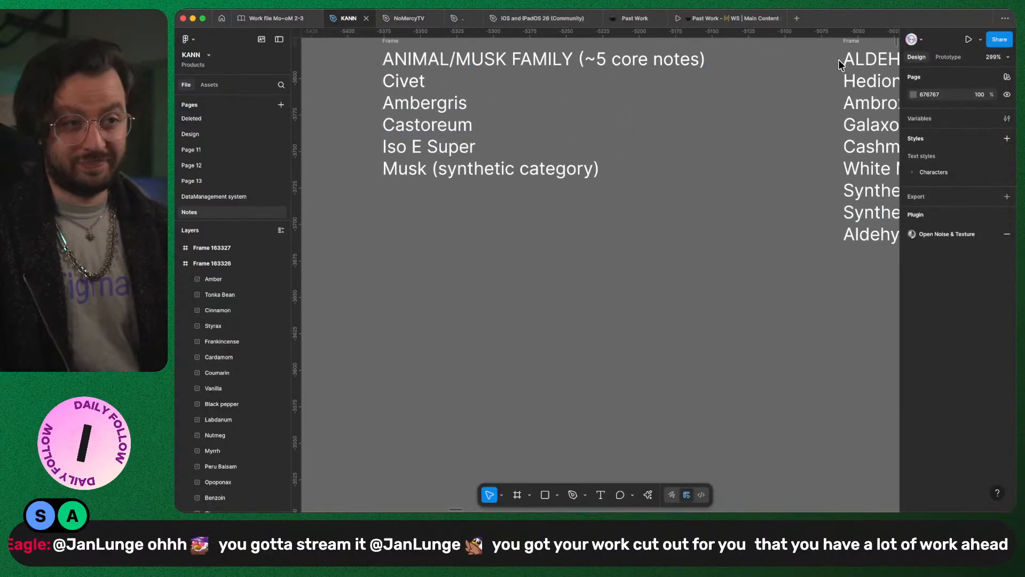
pyautogui.scroll(4, 402, 86)
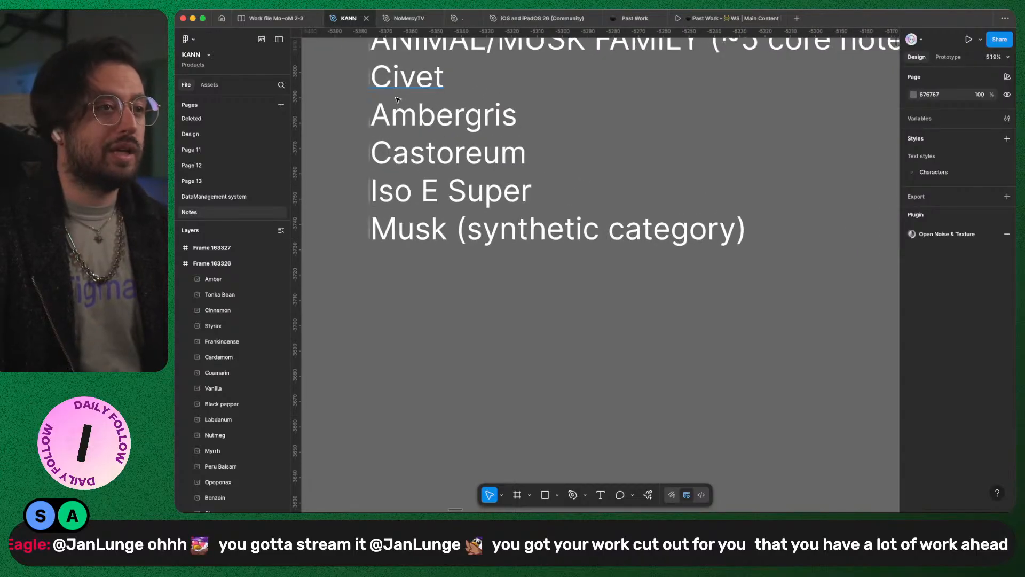
pyautogui.scroll(2, 470, 314)
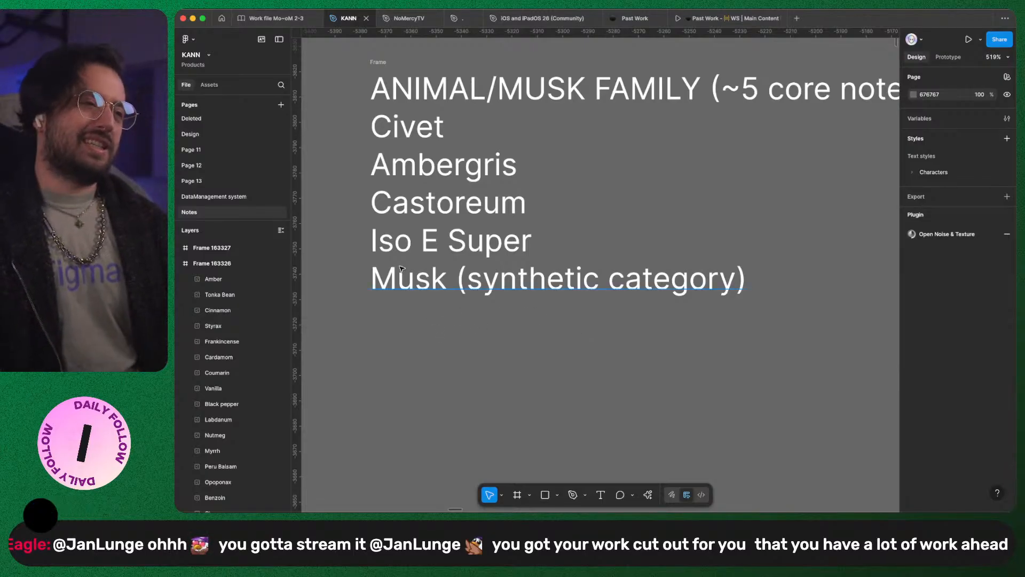
pyautogui.scroll(-10, 454, 287)
pyautogui.scroll(-2, 583, 315)
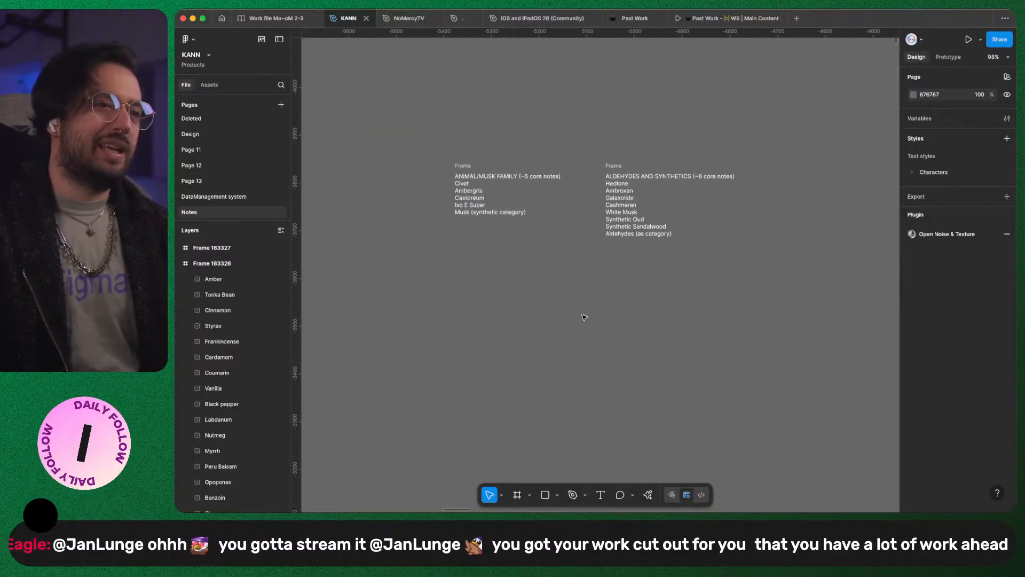
pyautogui.moveTo(437, 139); pyautogui.dragTo(807, 349)
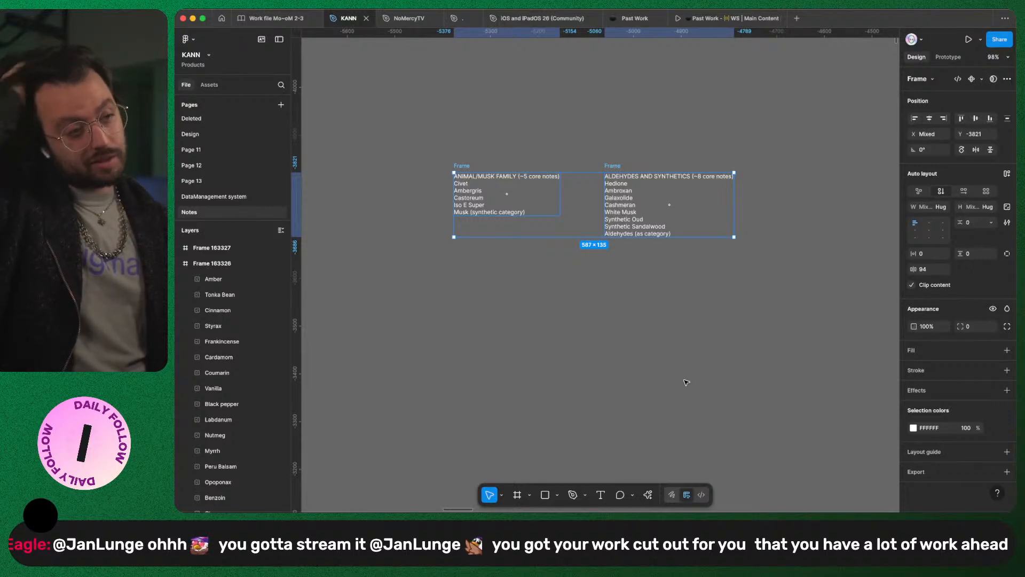
pyautogui.scroll(-5, 667, 383)
pyautogui.rightClick(640, 383)
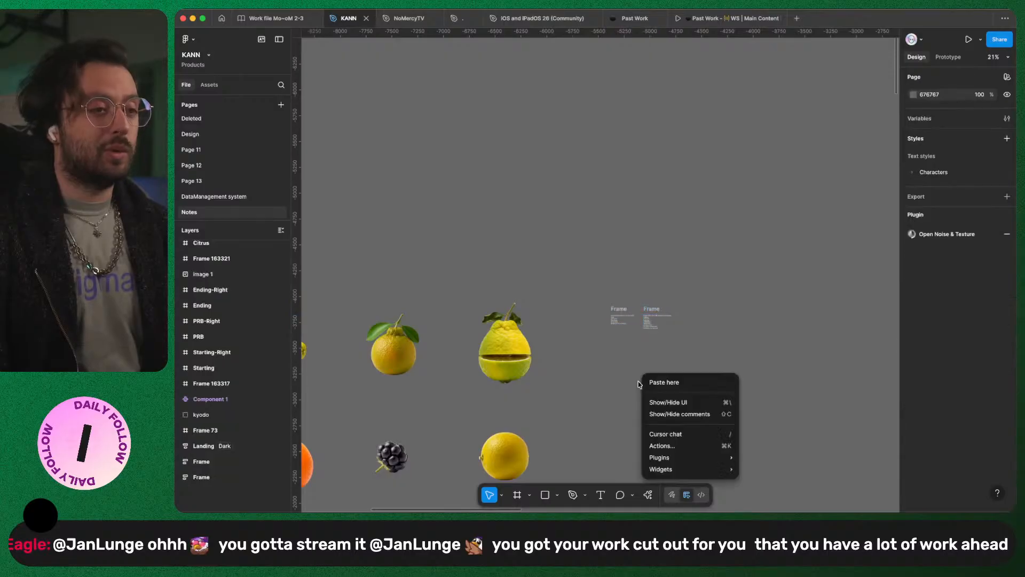
# Step: Examine the crystal image in the aquatic/marine group, the fruit images and the maltol powder image
pyautogui.scroll(-20, 601, 356)
pyautogui.hscroll(-15, 601, 356)
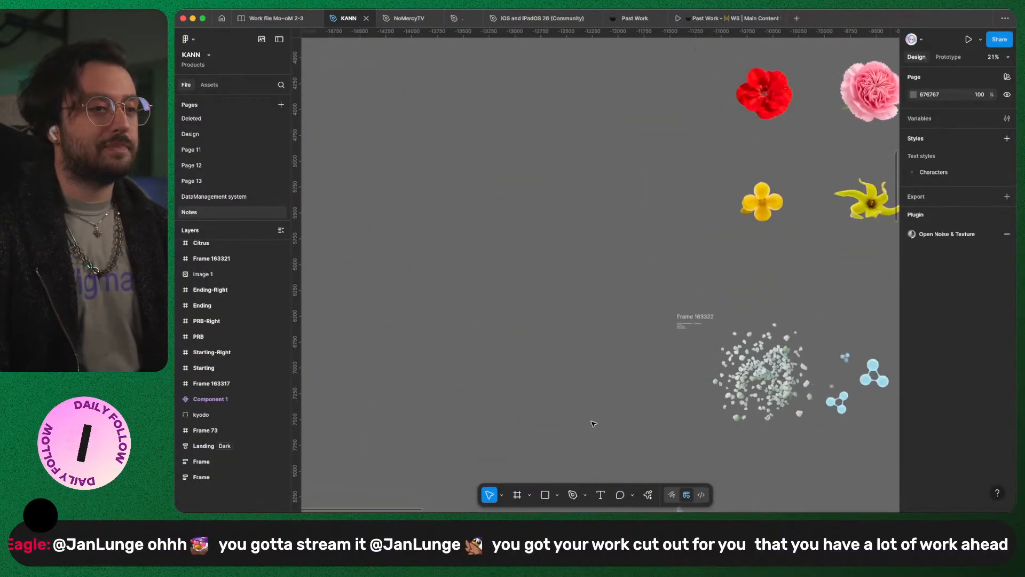
pyautogui.scroll(5, 687, 273)
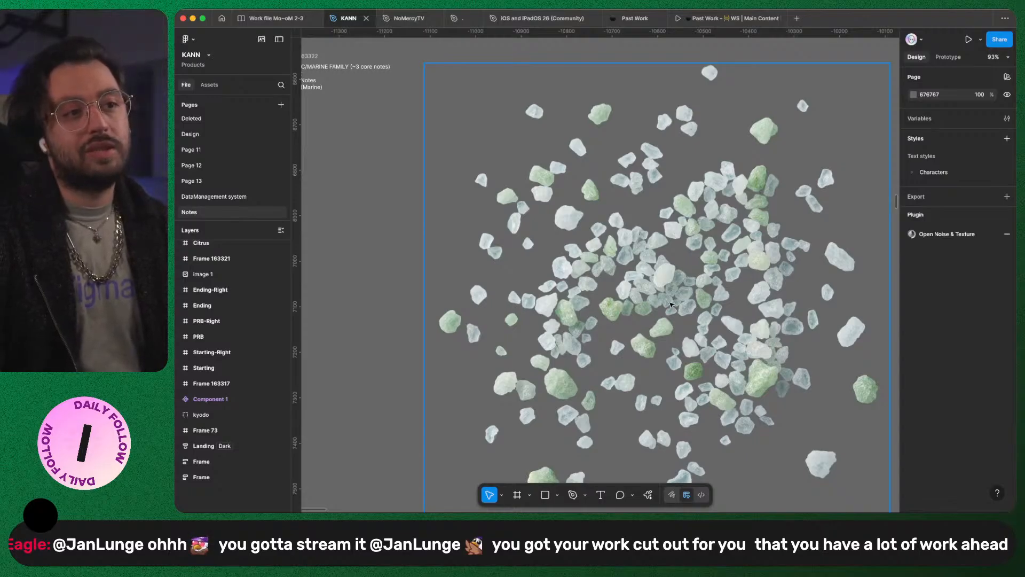
pyautogui.scroll(-5, 663, 295)
pyautogui.scroll(-15, 658, 310)
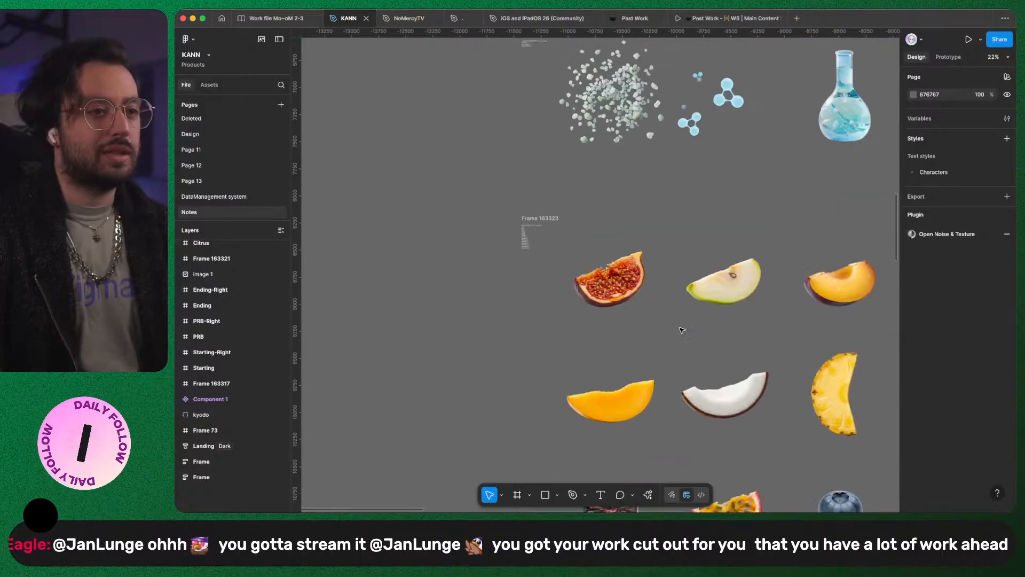
pyautogui.scroll(5, 657, 319)
pyautogui.scroll(10, 641, 251)
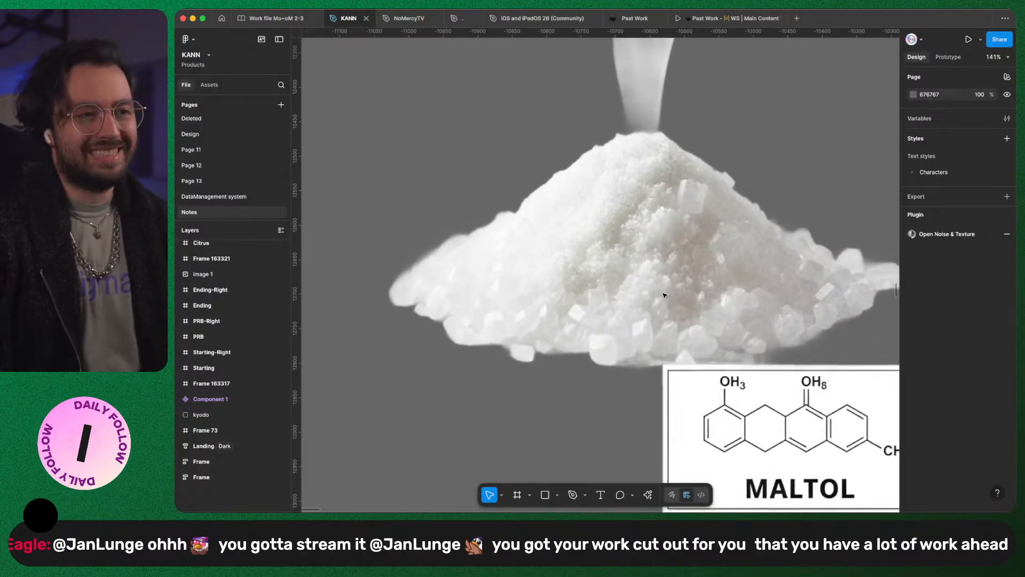
# Step: Inspect the sweet ingredient images in Frame 163324, looking closely at the honey stream and puddle
pyautogui.scroll(-10, 663, 293)
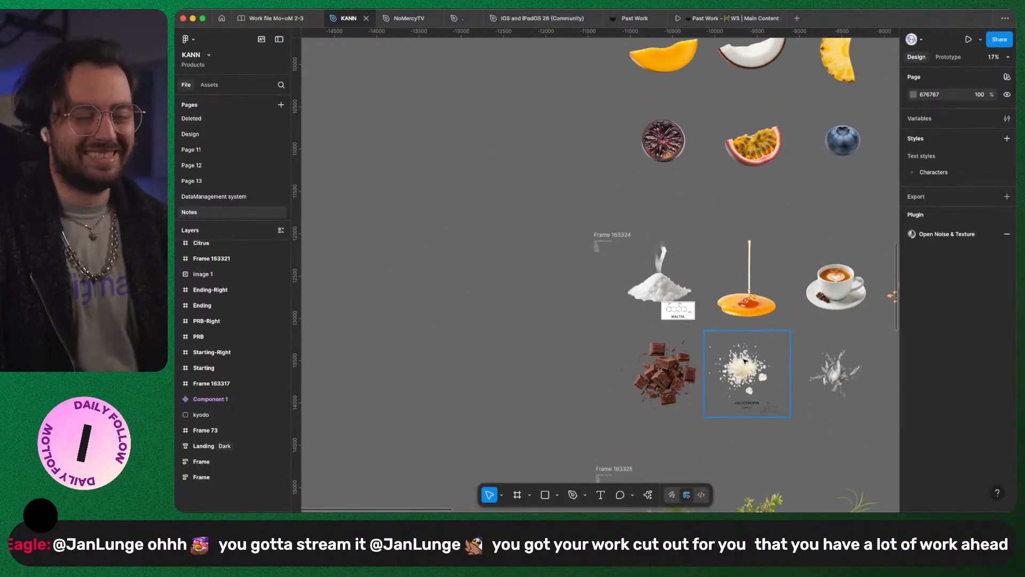
pyautogui.hscroll(5, 790, 406)
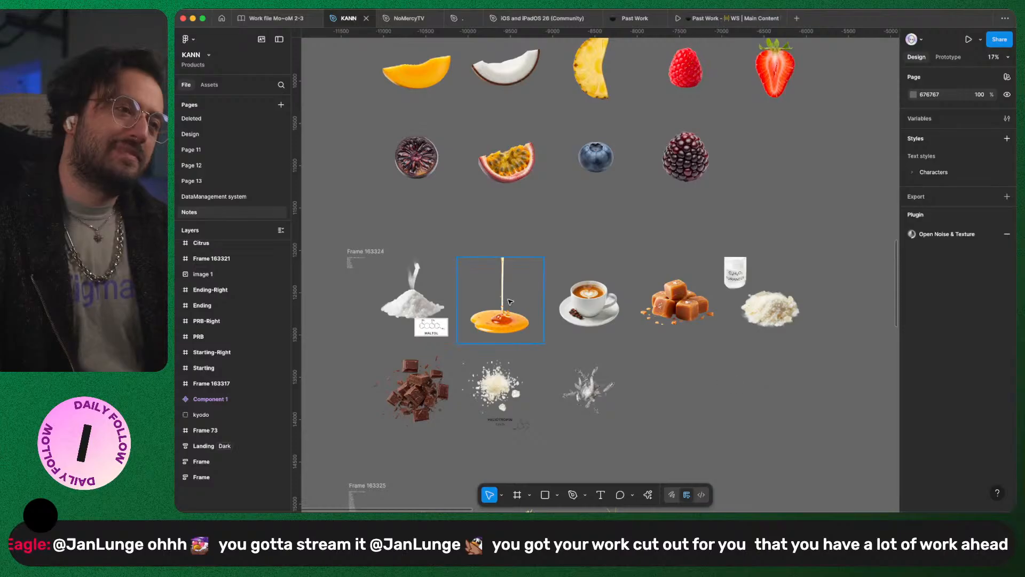
pyautogui.scroll(8, 494, 300)
pyautogui.scroll(4, 577, 365)
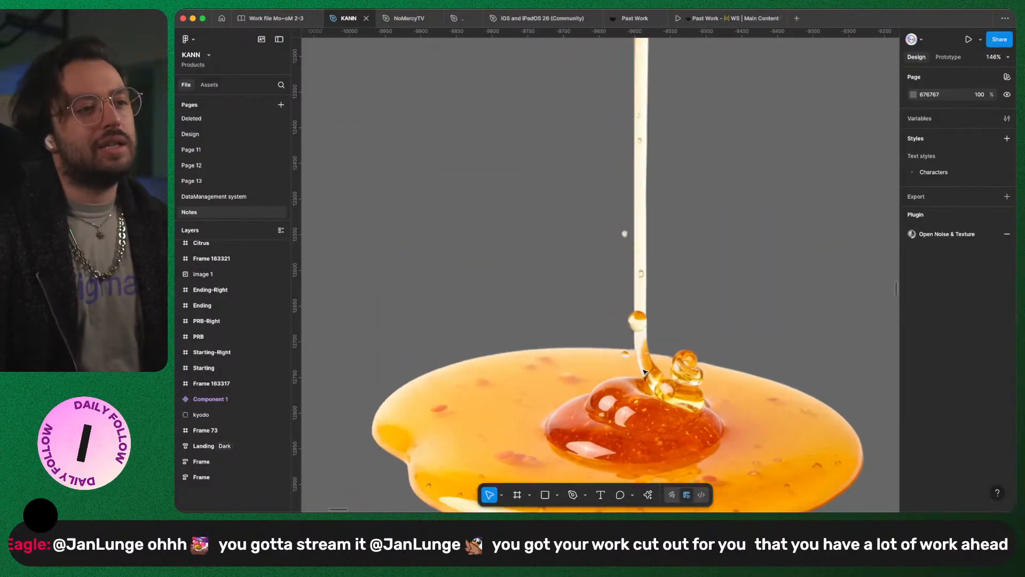
pyautogui.scroll(-10, 645, 372)
pyautogui.scroll(-4, 648, 316)
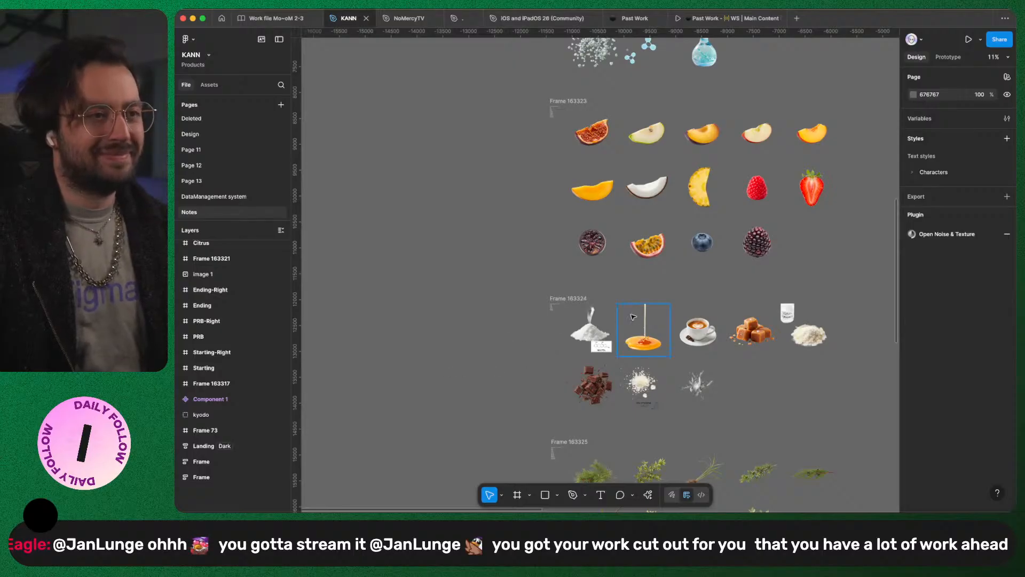
# Step: Examine the fennel, thyme, fig leaf and tarragon images in the herb group, Frame 163327
pyautogui.scroll(-10, 508, 363)
pyautogui.scroll(-2, 637, 314)
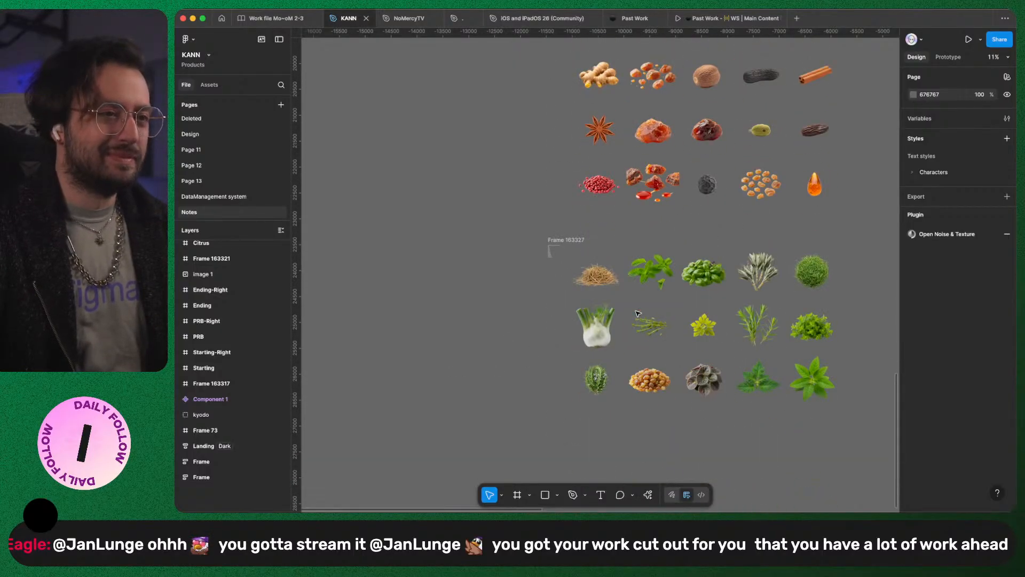
pyautogui.hscroll(2, 637, 313)
pyautogui.scroll(5, 537, 321)
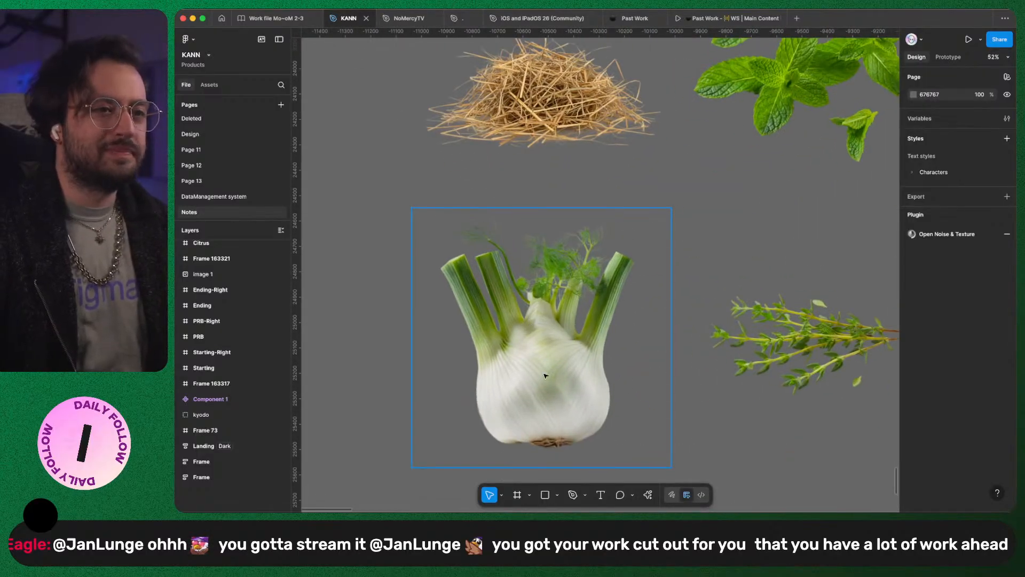
pyautogui.hscroll(10, 545, 375)
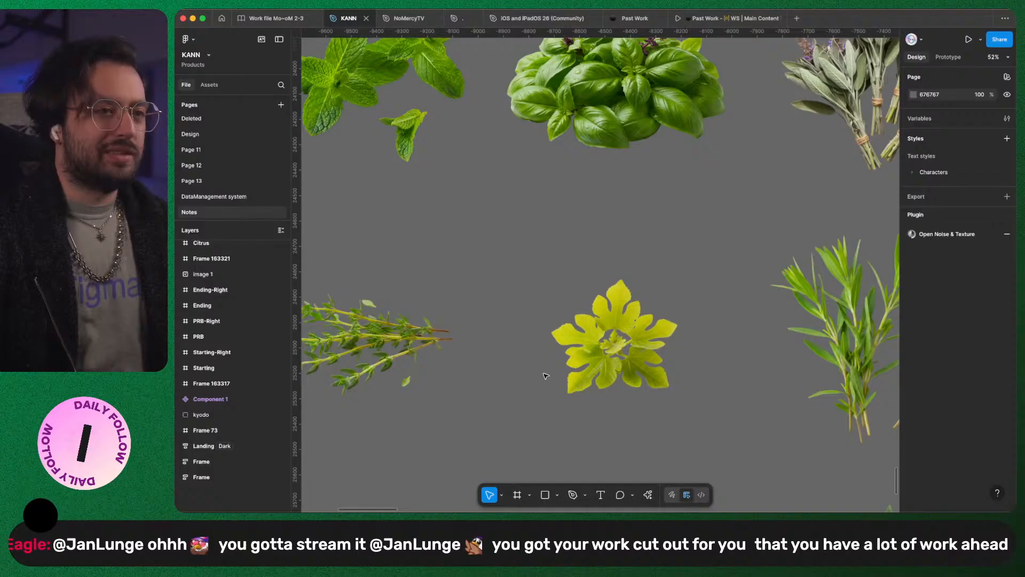
pyautogui.hscroll(7, 545, 375)
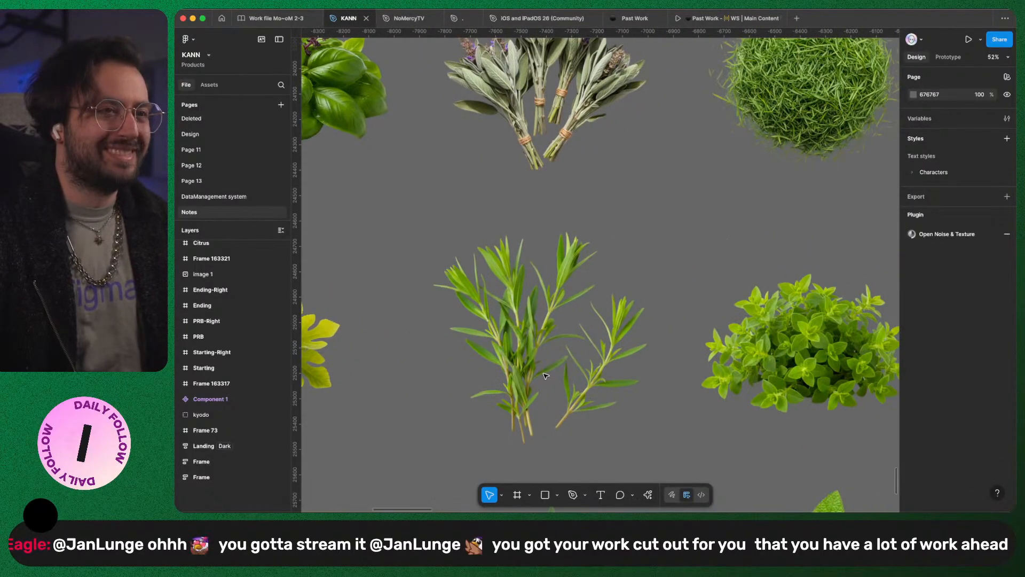
# Step: Inspect the Grass image in the herb group up close, selecting and deselecting it
pyautogui.scroll(-3, 544, 375)
pyautogui.scroll(10, 570, 272)
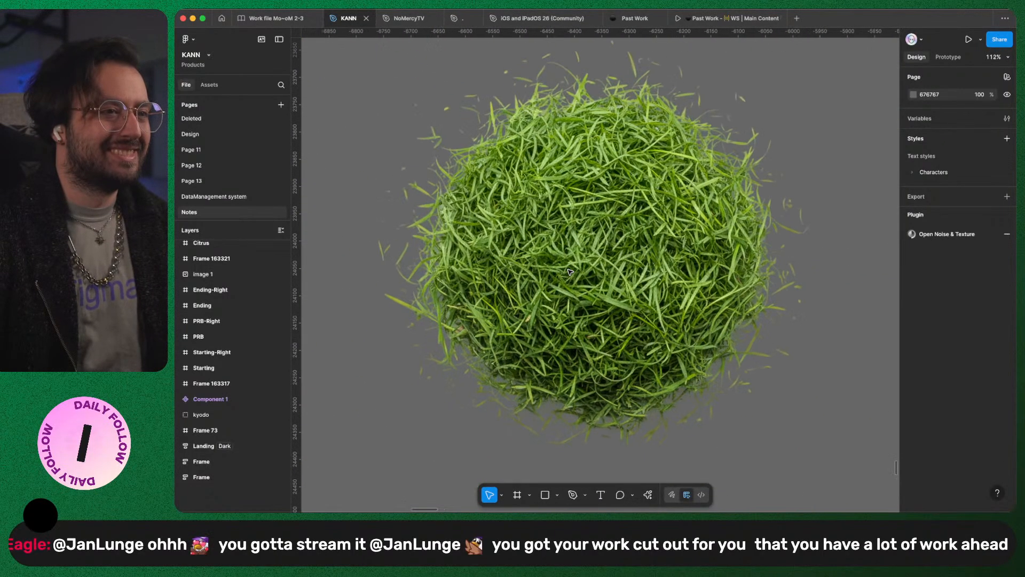
pyautogui.scroll(1, 570, 273)
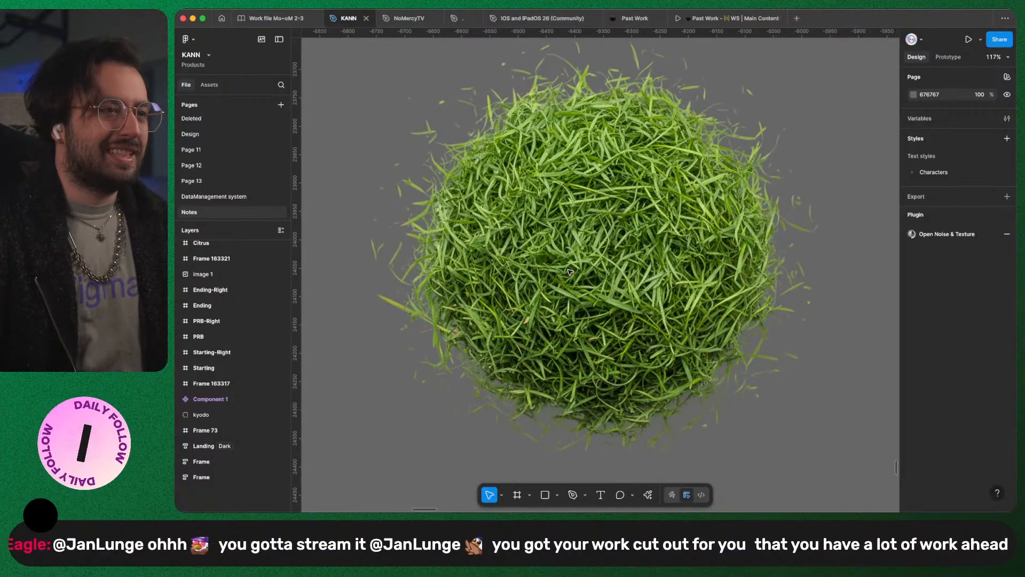
pyautogui.click(570, 272)
pyautogui.scroll(-5, 570, 272)
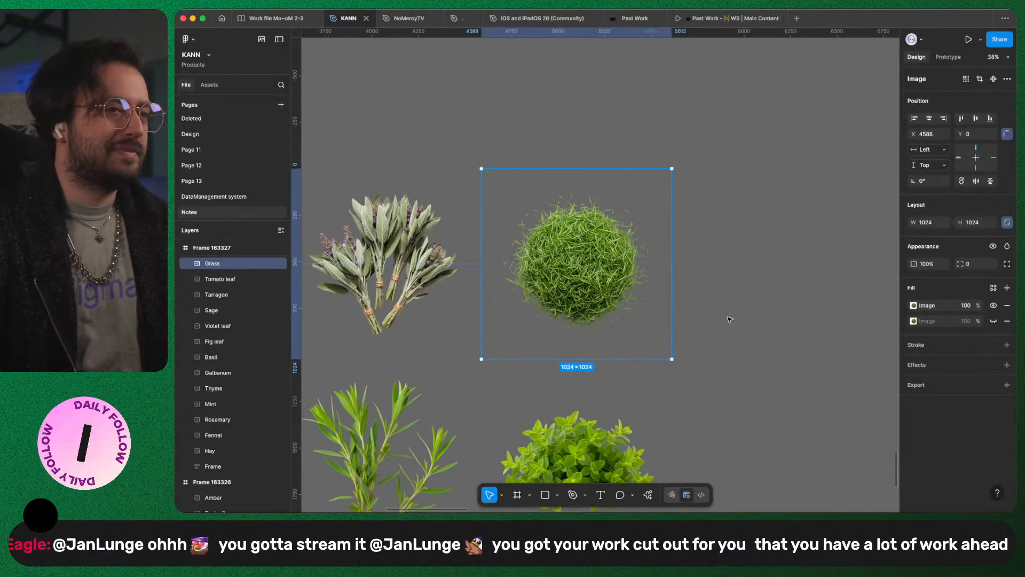
pyautogui.scroll(-3, 732, 318)
pyautogui.click(732, 376)
# Step: Compare the whole herb group with the spice and resin group and inspect the dark, ridged ball image up close
pyautogui.scroll(-3, 726, 352)
pyautogui.hscroll(-2, 727, 353)
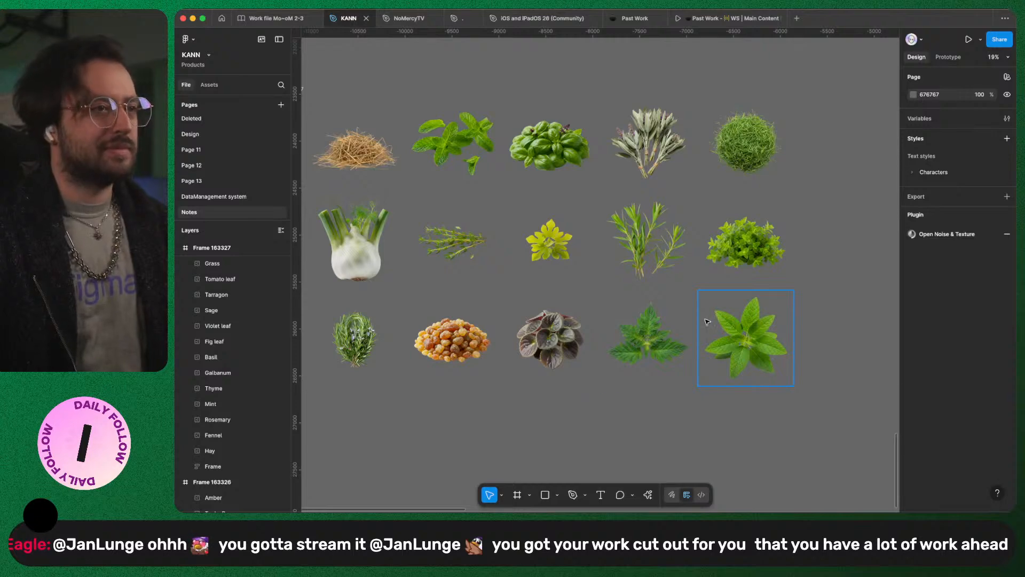
pyautogui.scroll(-5, 707, 321)
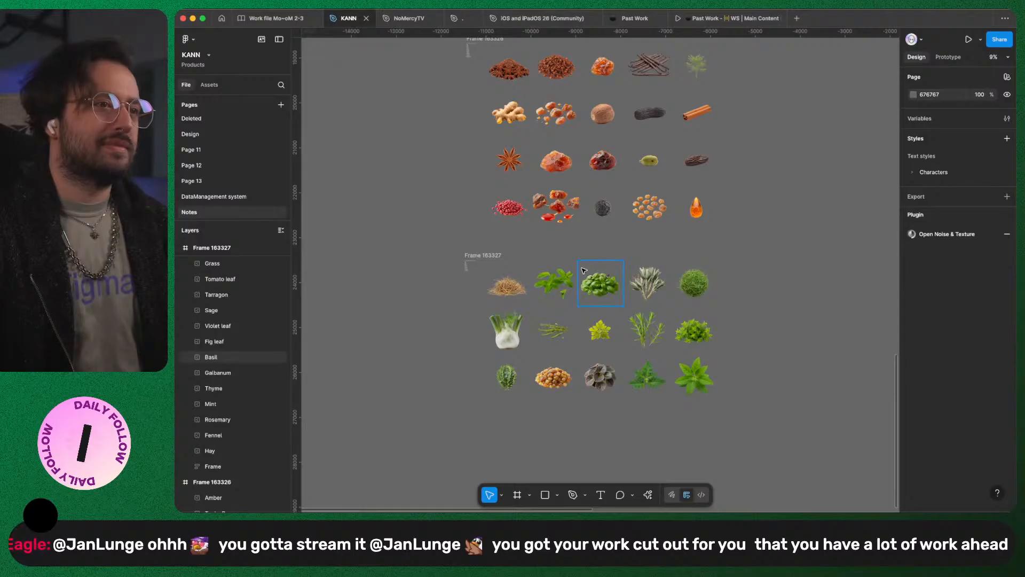
pyautogui.scroll(10, 603, 207)
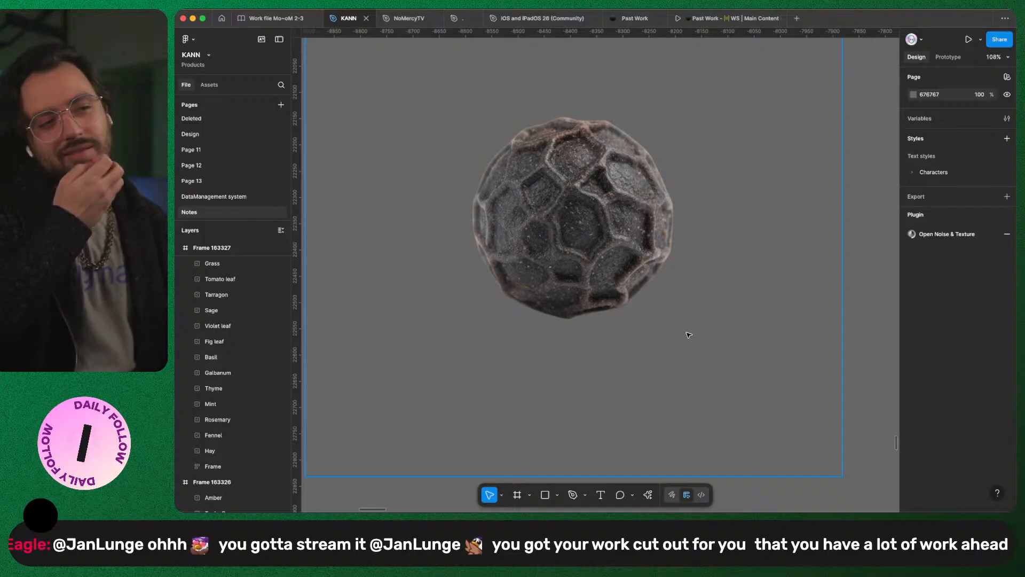
# Step: Examine the surface texture of the dark, ridged ball image up close and compare it with the neighbouring resin images
pyautogui.scroll(-3, 689, 333)
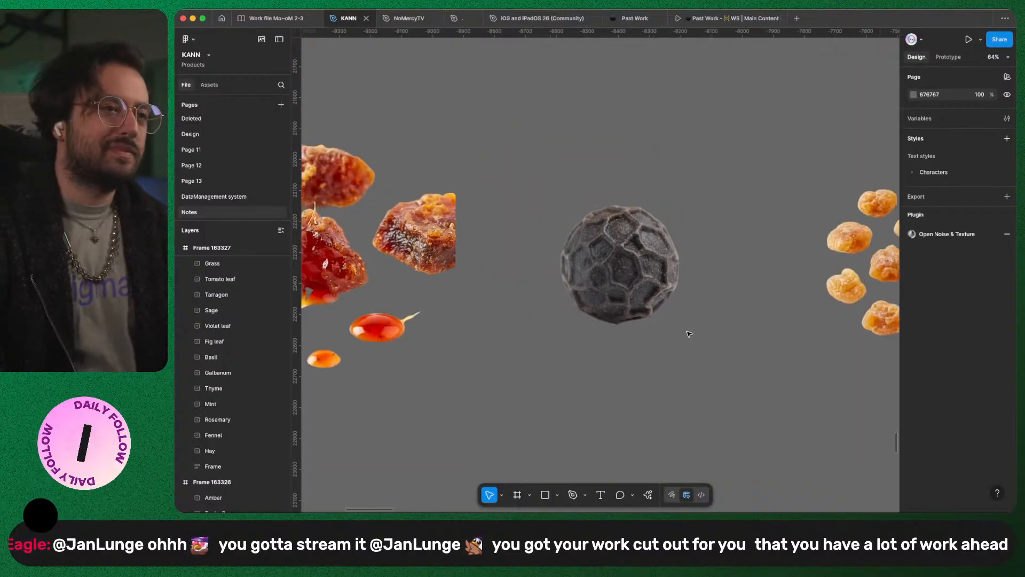
pyautogui.scroll(6, 622, 262)
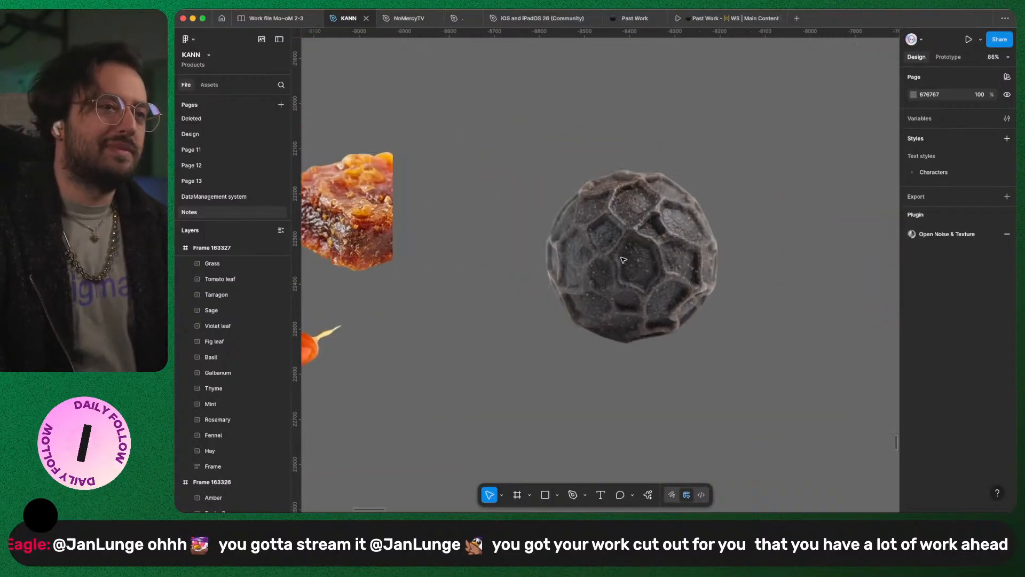
pyautogui.scroll(4, 657, 288)
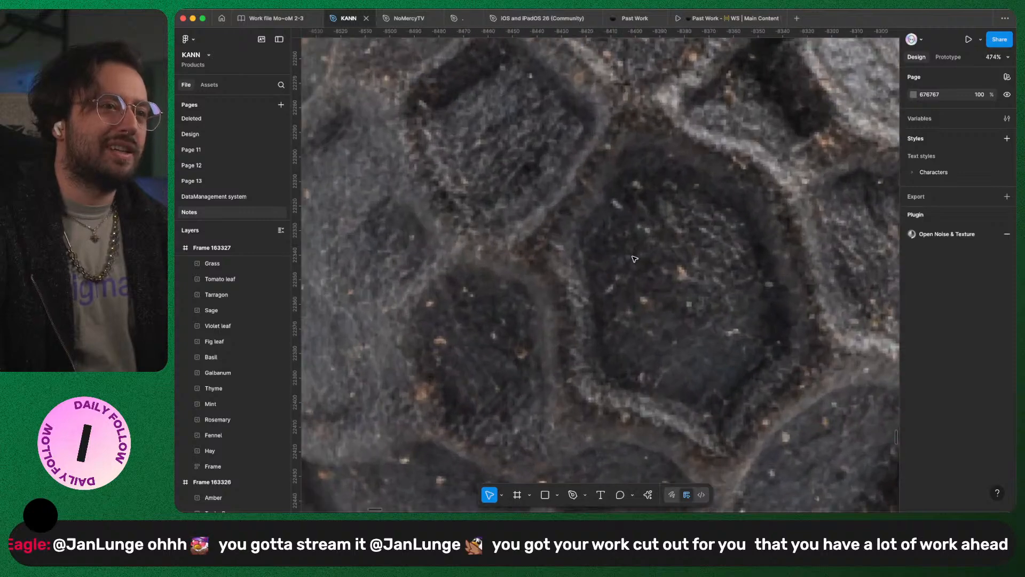
pyautogui.scroll(-8, 700, 341)
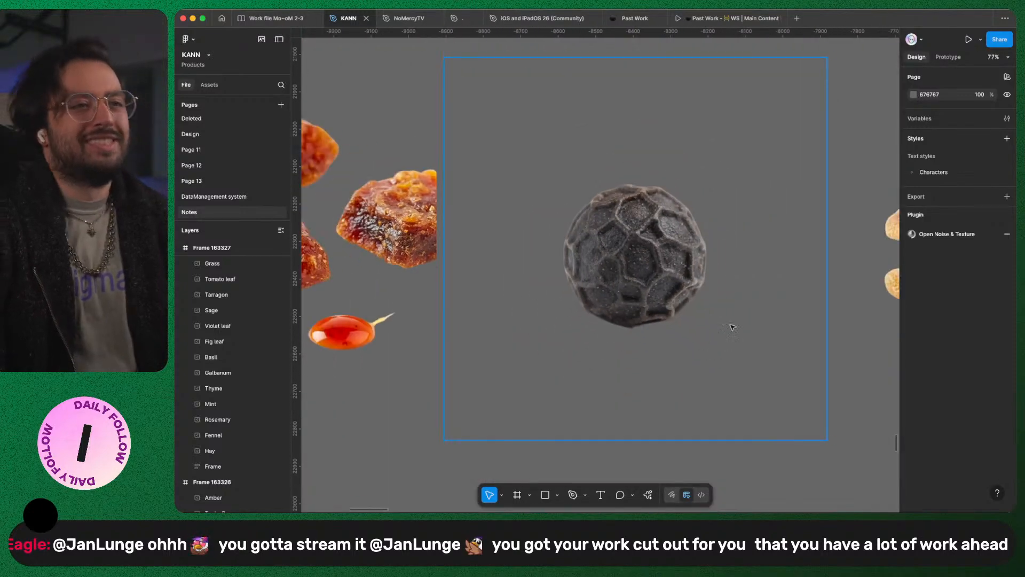
pyautogui.scroll(-8, 711, 298)
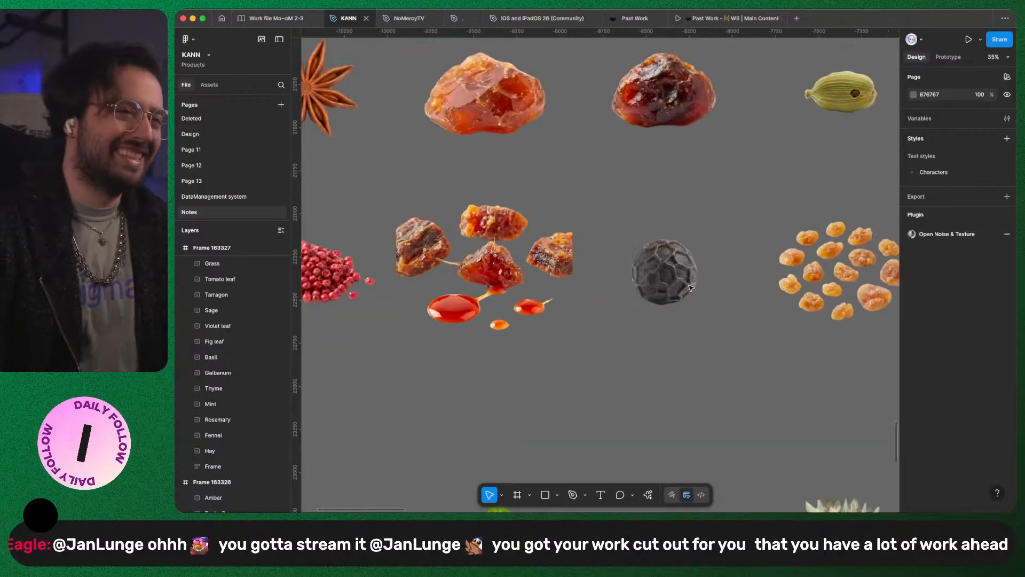
pyautogui.hscroll(-2, 678, 344)
pyautogui.hscroll(2, 695, 347)
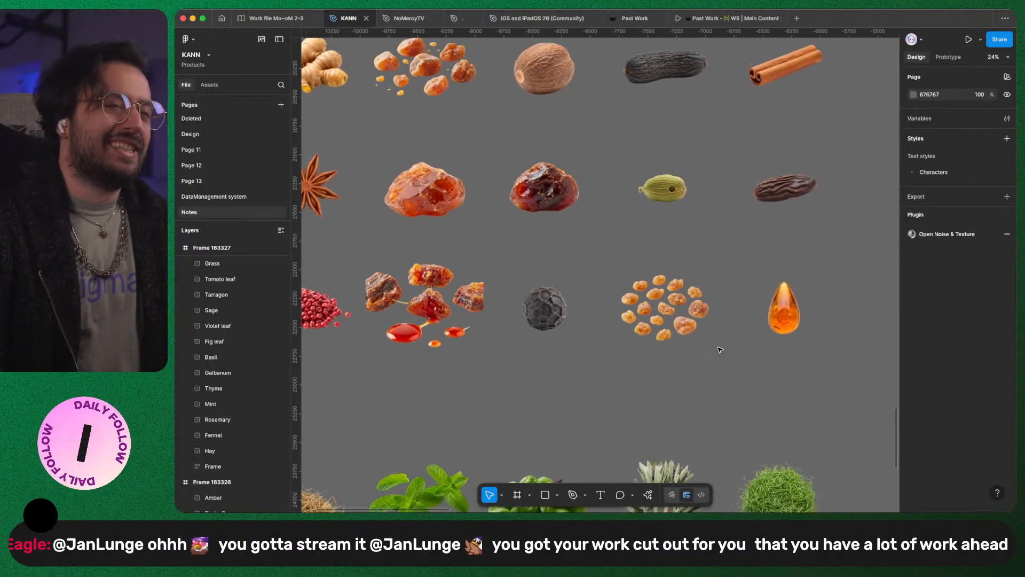
# Step: Inspect the wrinkled dark brown bean image in the spice and resin group up close
pyautogui.scroll(2, 719, 349)
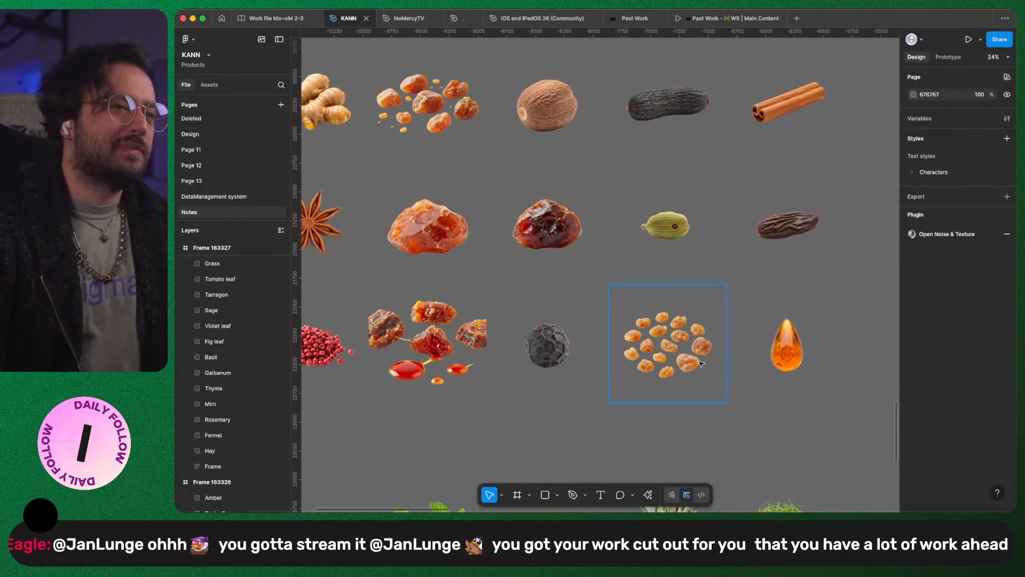
pyautogui.scroll(10, 794, 220)
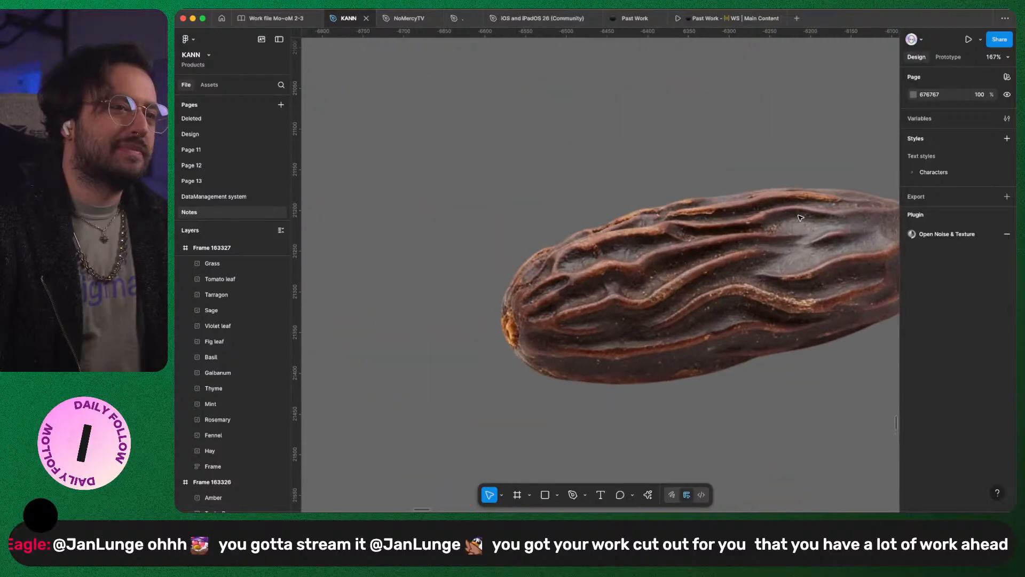
pyautogui.scroll(-5, 732, 278)
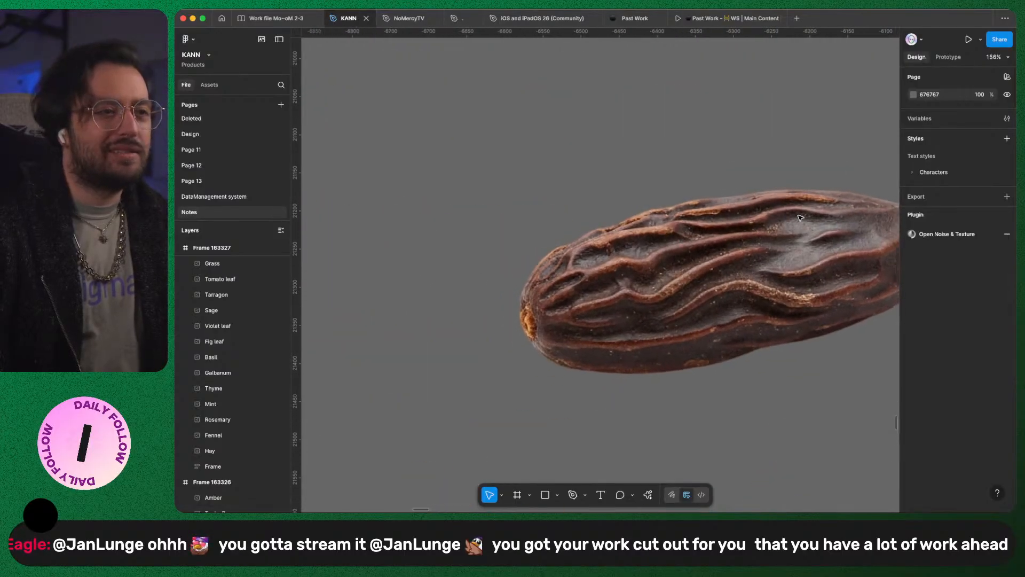
pyautogui.scroll(-6, 732, 277)
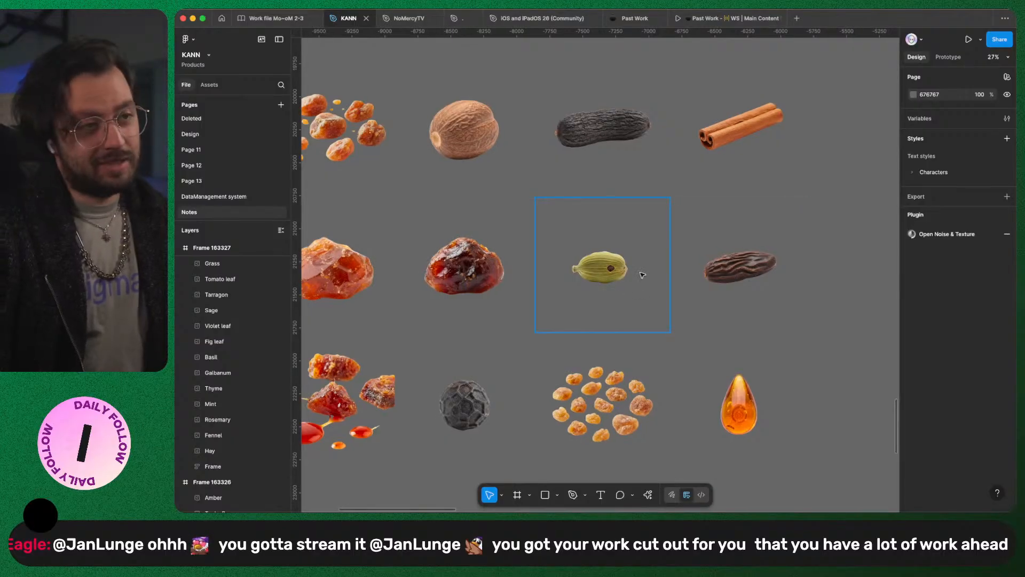
pyautogui.scroll(-3, 498, 400)
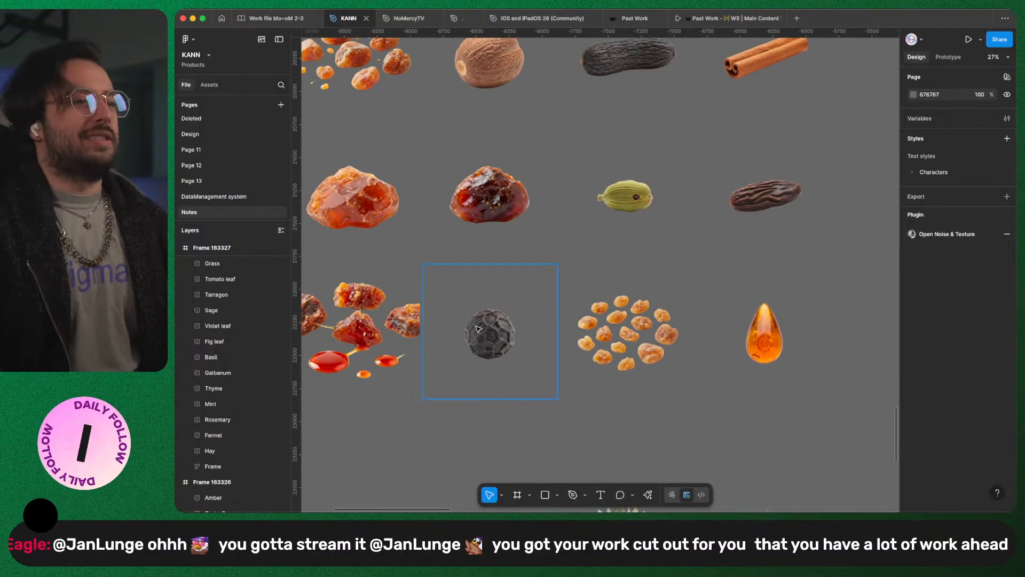
# Step: Re-examine the dark, ridged ball image against the other images of the spice and resin group, Frame 163326
pyautogui.scroll(6, 478, 331)
pyautogui.scroll(-3, 493, 422)
pyautogui.hscroll(-3, 493, 421)
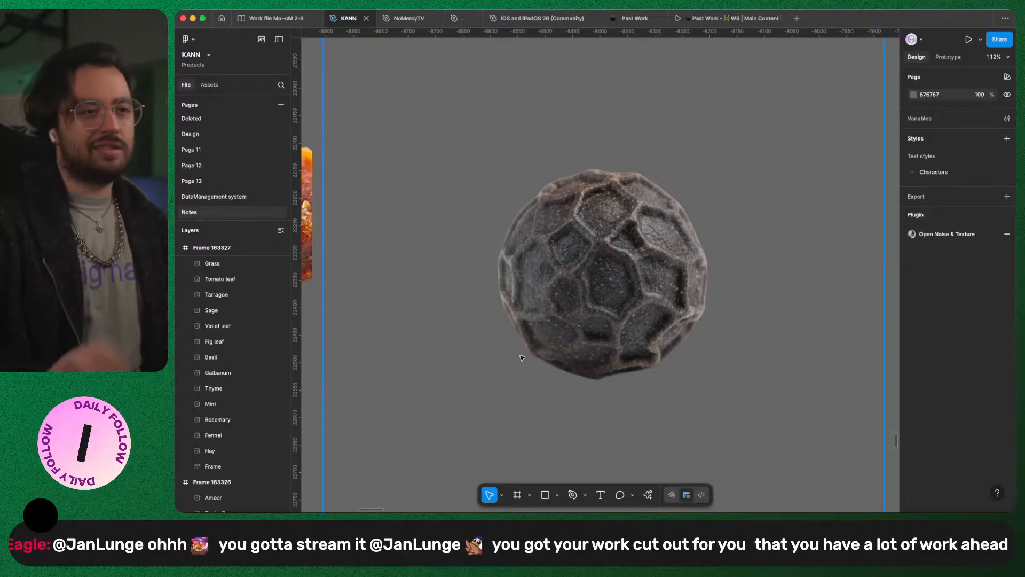
pyautogui.scroll(-5, 522, 357)
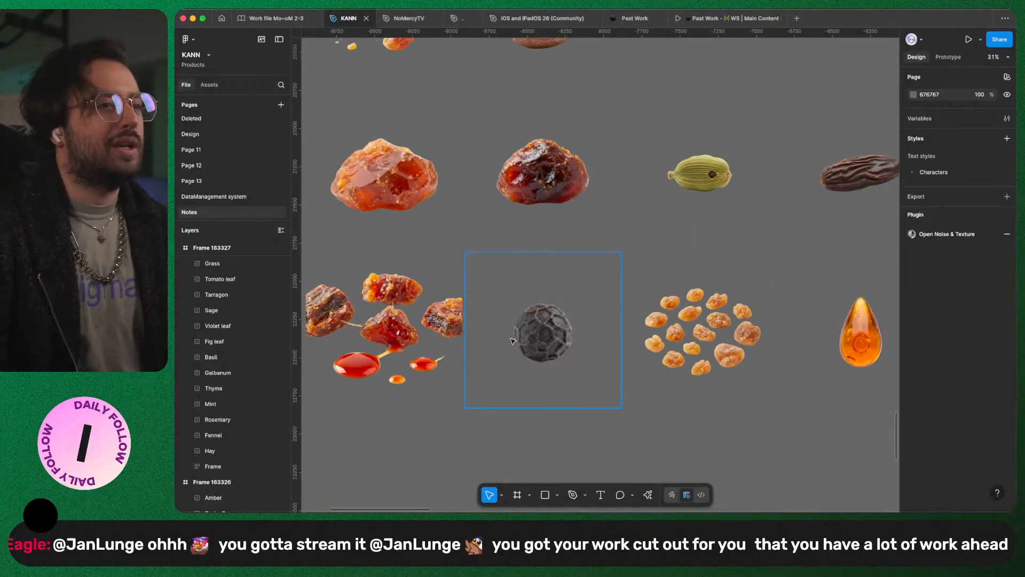
pyautogui.scroll(-3, 512, 341)
pyautogui.hscroll(-5, 518, 344)
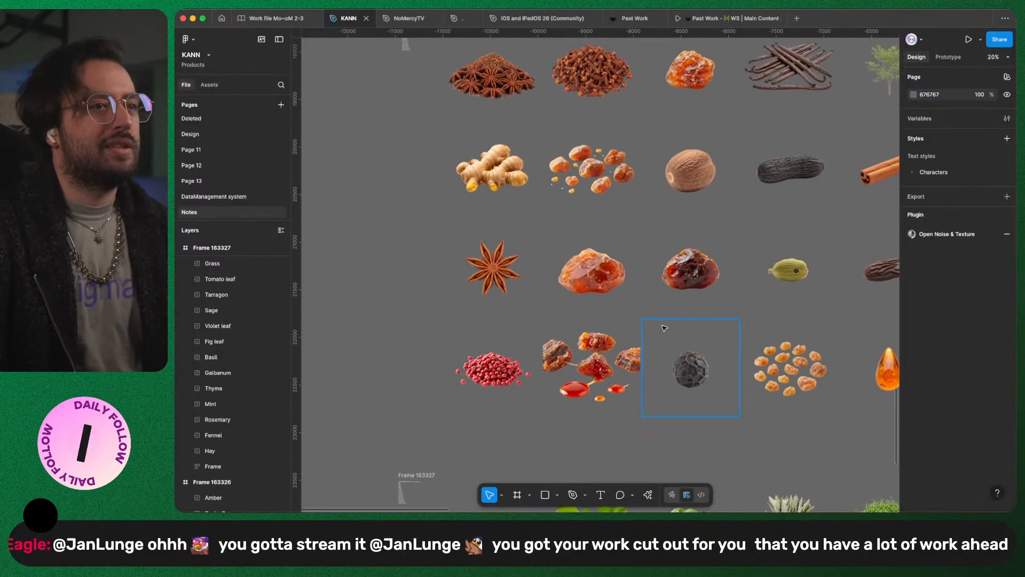
pyautogui.hscroll(4, 663, 328)
pyautogui.scroll(1, 664, 328)
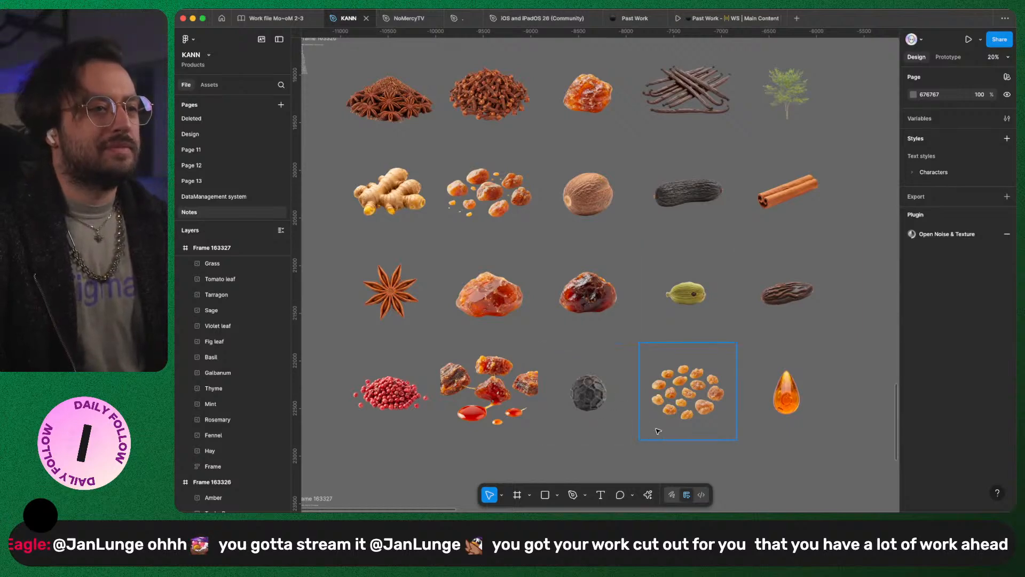
pyautogui.scroll(5, 604, 408)
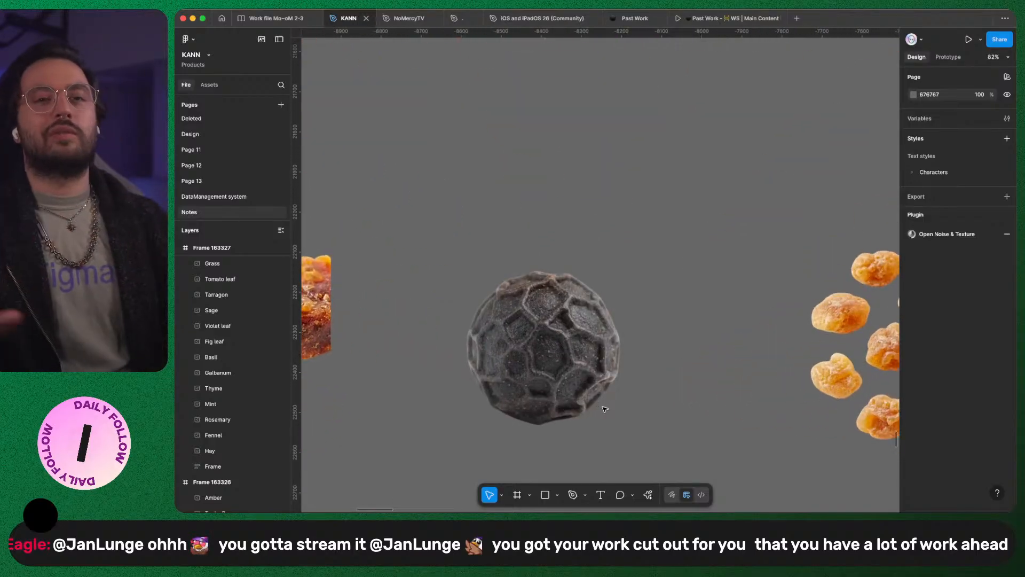
pyautogui.scroll(-10, 601, 373)
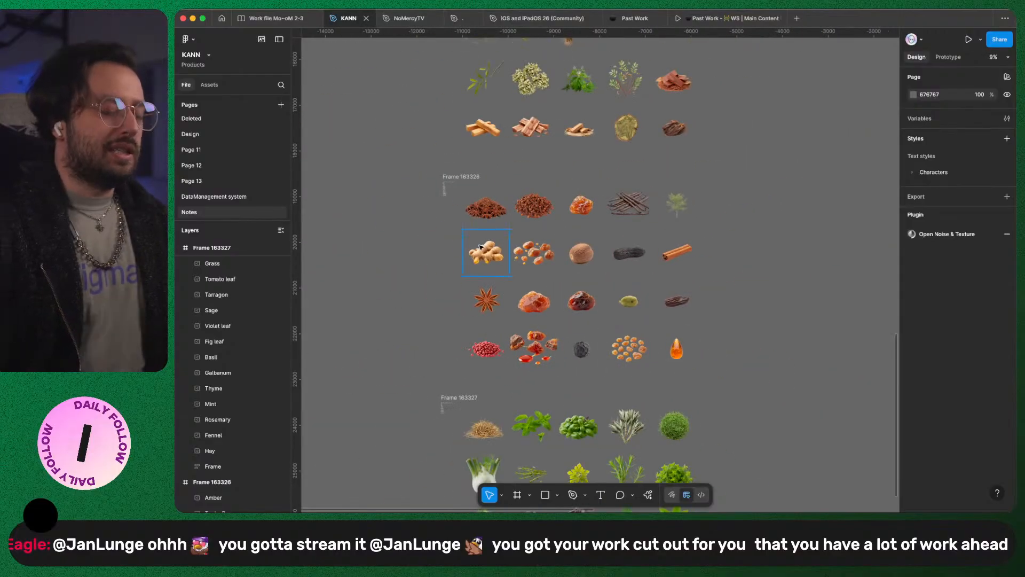
# Step: Switch to the web browser and open scentbird.com in a new tab
pyautogui.hotkey('ctrl', 'Left')
pyautogui.hotkey('ctrl', 'Left')
pyautogui.hotkey('ctrl', 'Left')
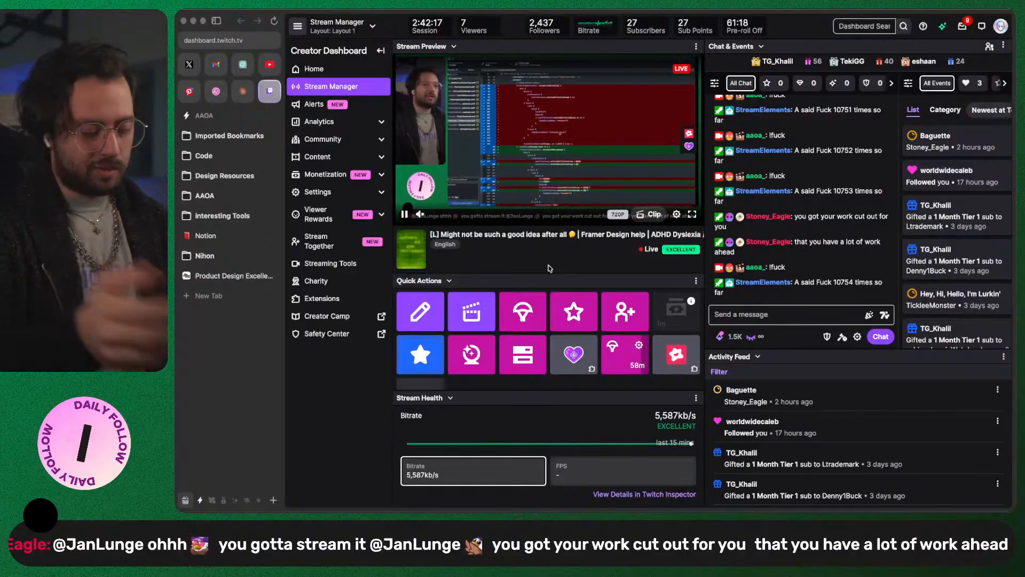
pyautogui.press('super+t')
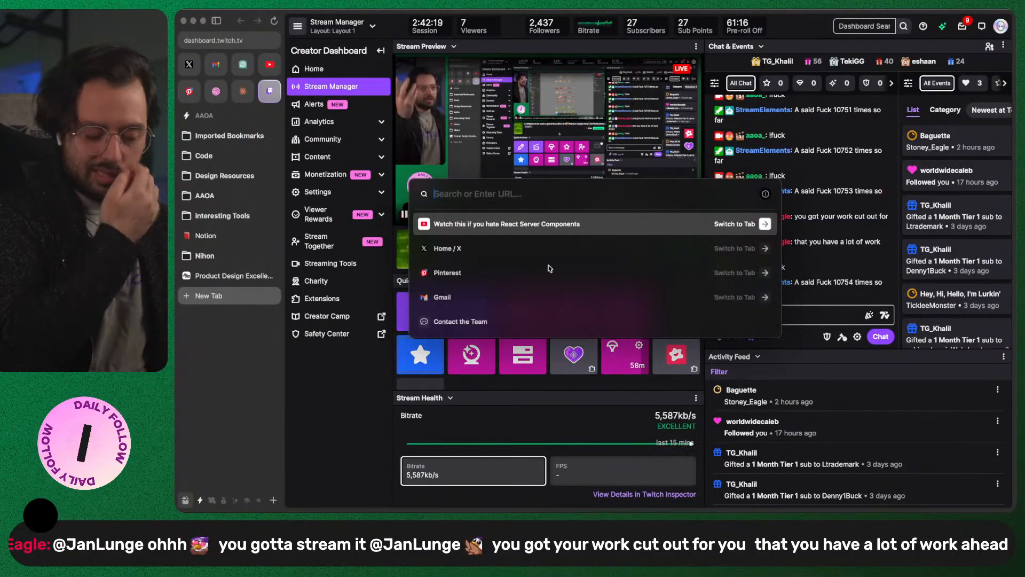
pyautogui.write('scentbird.com')
pyautogui.press('Return')
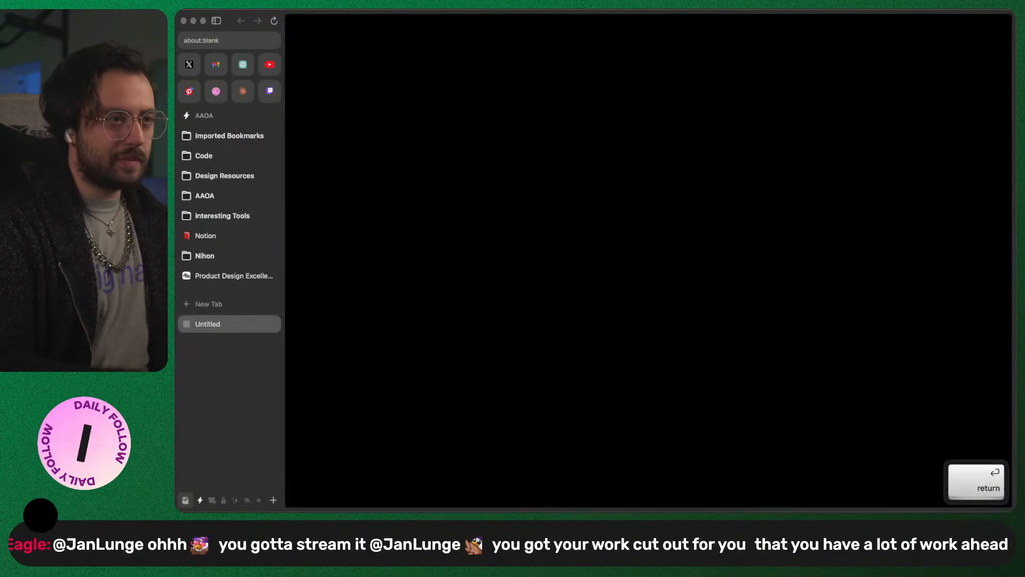
# Step: Look through the Scentbird home page, examining the ingredient pictures beside the designer brand bottles up close
pyautogui.scroll(-15, 753, 315)
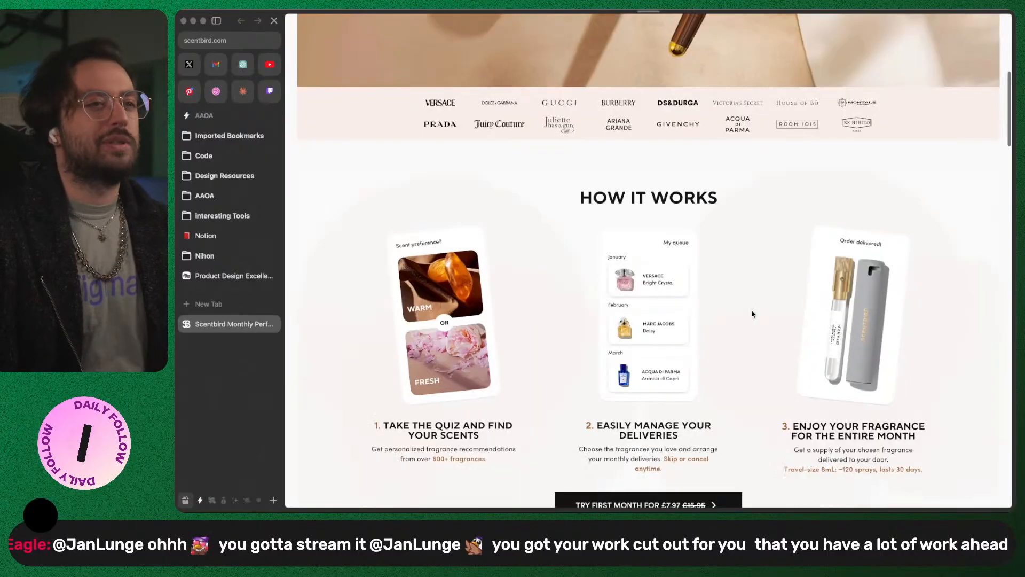
pyautogui.scroll(-2, 753, 314)
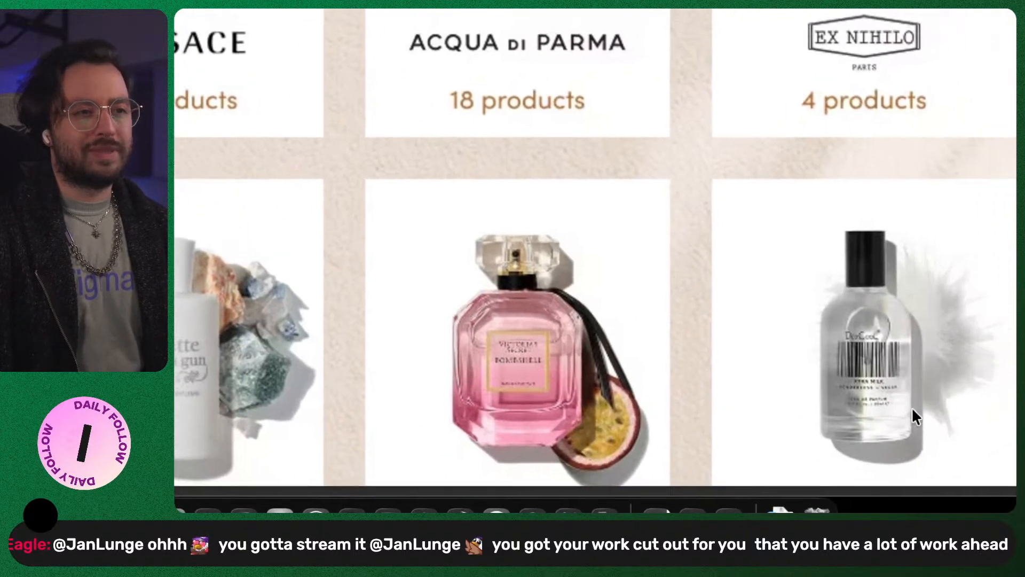
pyautogui.scroll(-5, 788, 393)
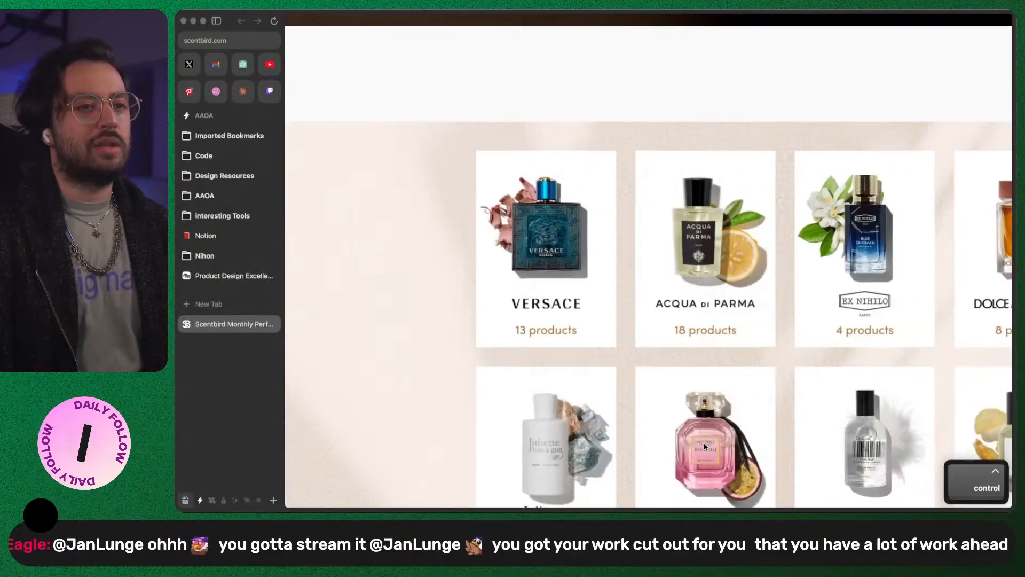
pyautogui.scroll(-5, 704, 446)
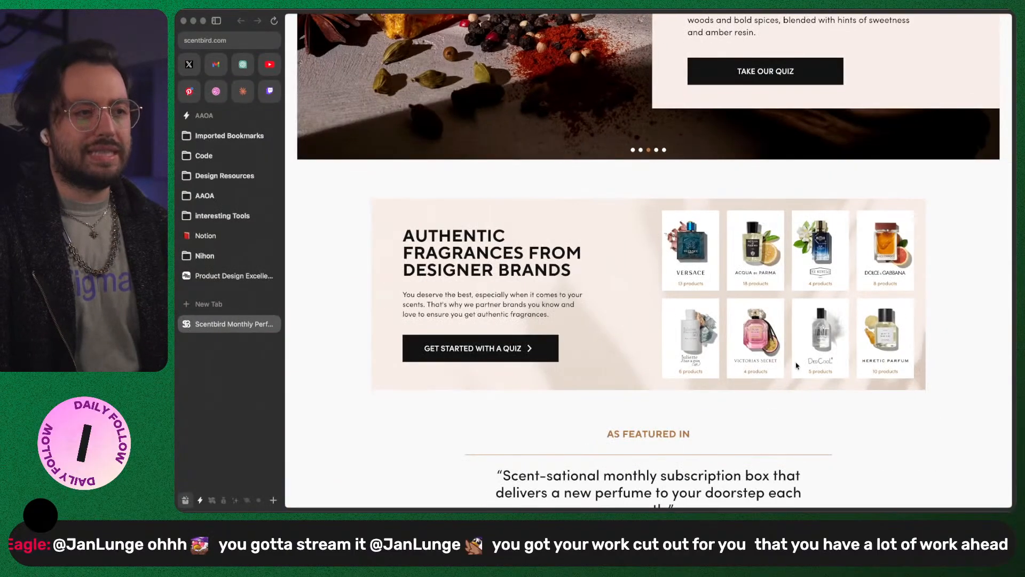
pyautogui.scroll(-10, 531, 417)
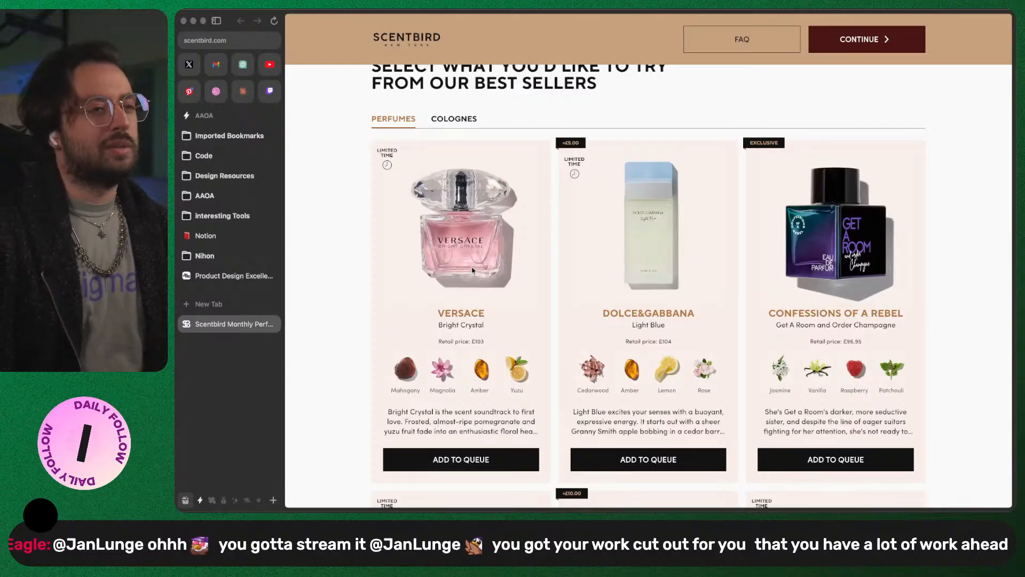
# Step: View the Amber note image of Versace Bright Crystal in its own tab, then close that tab
pyautogui.scroll(-4, 473, 271)
pyautogui.rightClick(479, 148)
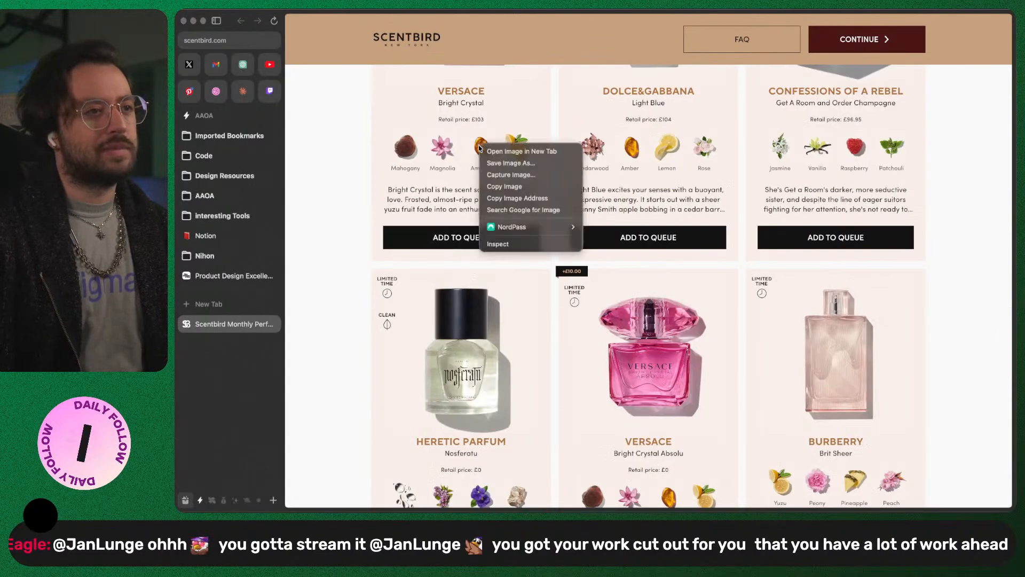
pyautogui.click(521, 151)
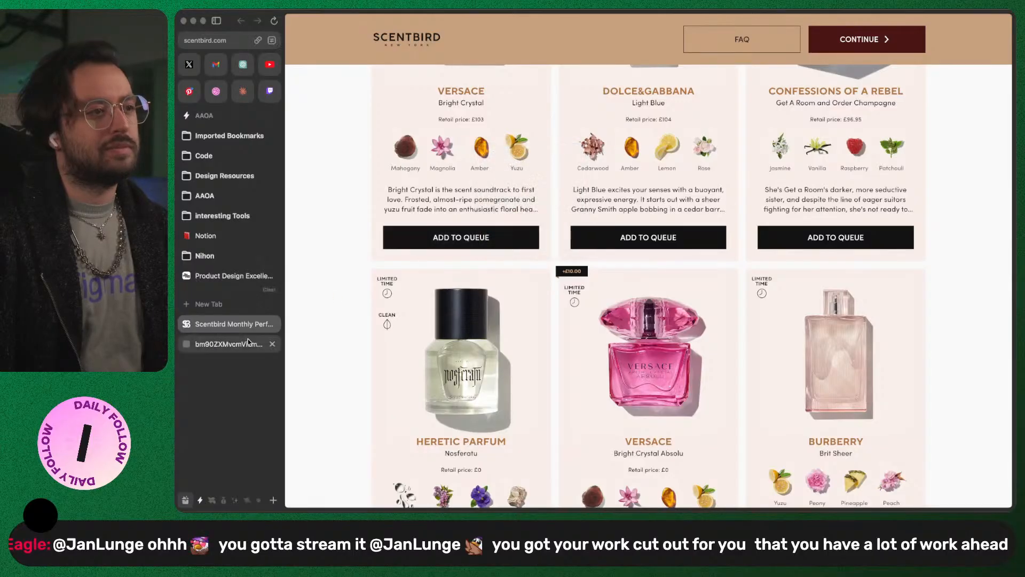
pyautogui.click(247, 344)
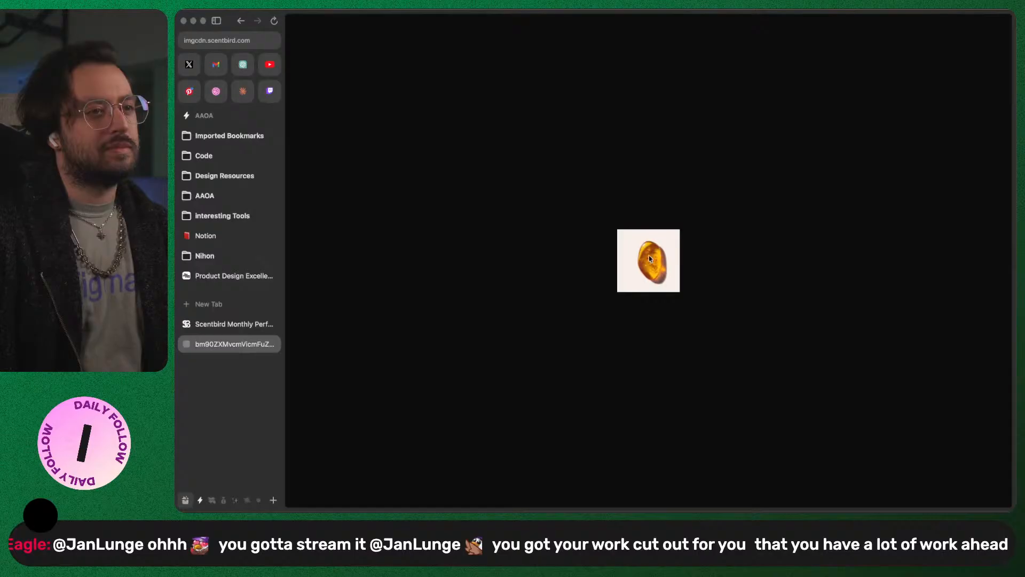
pyautogui.scroll(5, 663, 265)
pyautogui.scroll(-5, 662, 265)
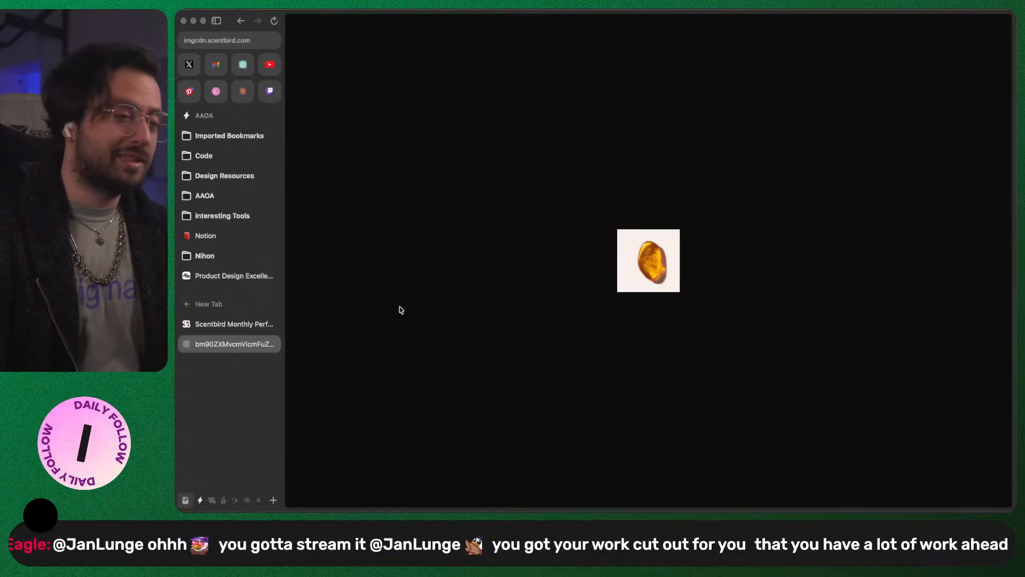
pyautogui.click(272, 344)
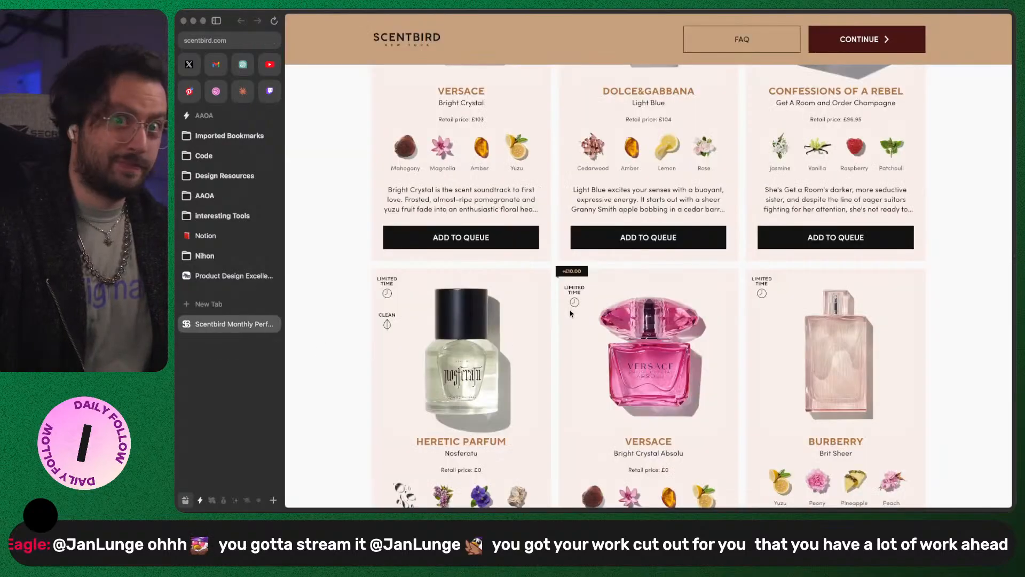
# Step: Open Scentbird's listing of all perfumes, dismiss the subscription offer and look over the note images on the product cards
pyautogui.scroll(-6, 450, 339)
pyautogui.scroll(20, 450, 339)
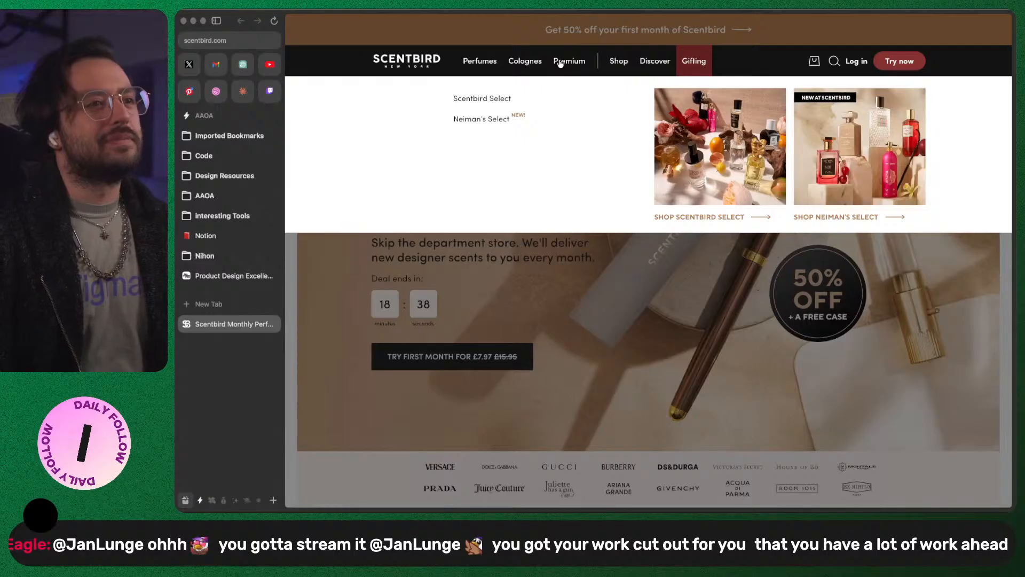
pyautogui.moveTo(492, 63)
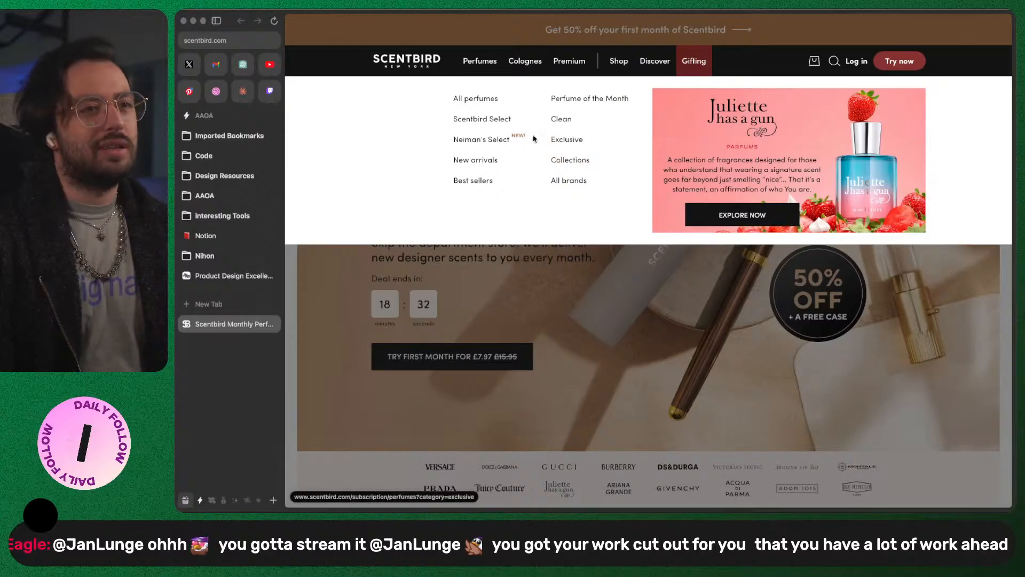
pyautogui.click(469, 100)
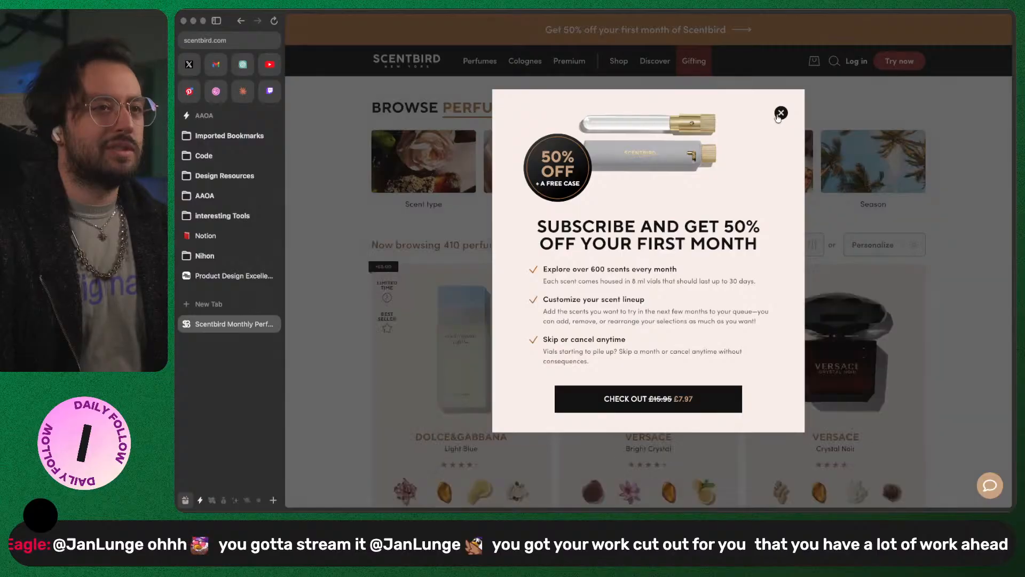
pyautogui.click(781, 113)
pyautogui.scroll(-4, 582, 260)
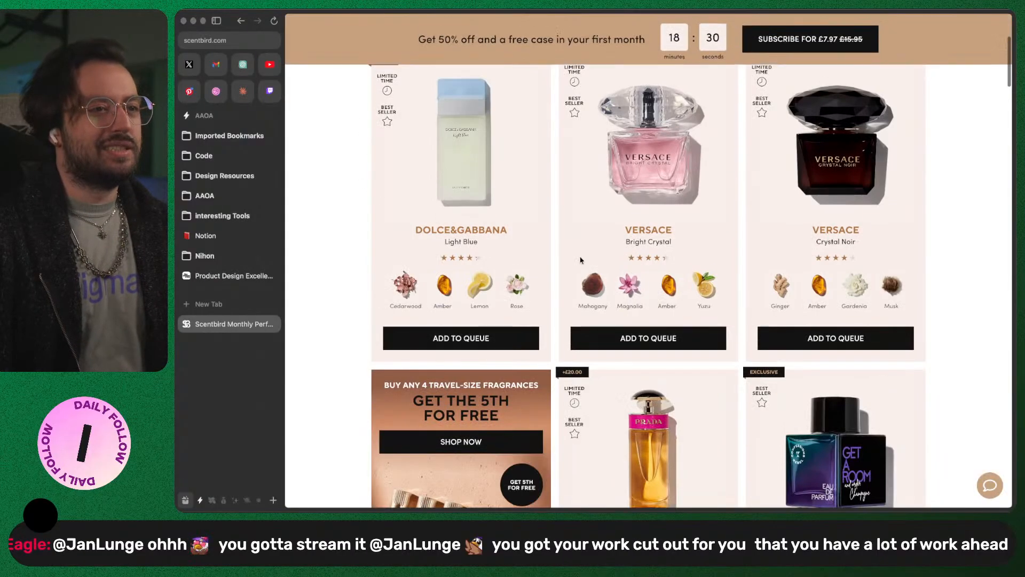
pyautogui.scroll(4, 581, 260)
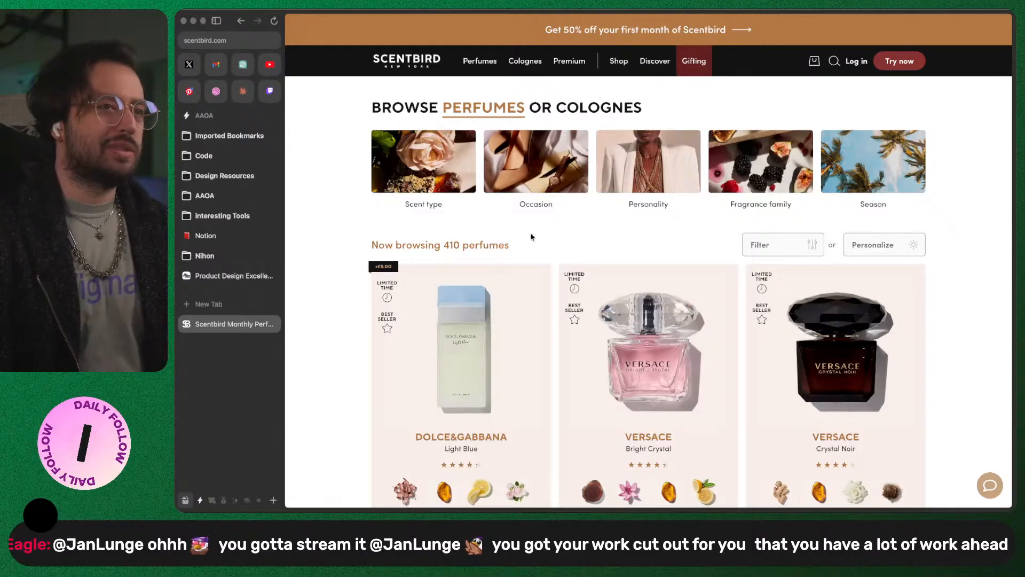
# Step: Look over the note images on the product cards in the perfume listing and open Heretic Parfum's Nosferatu product page
pyautogui.scroll(-10, 532, 237)
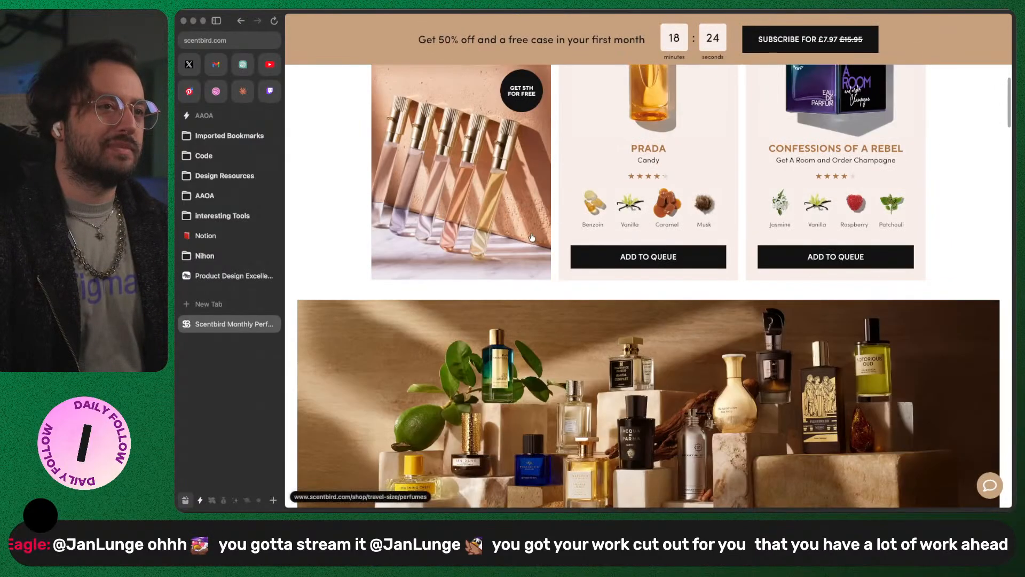
pyautogui.scroll(-10, 531, 237)
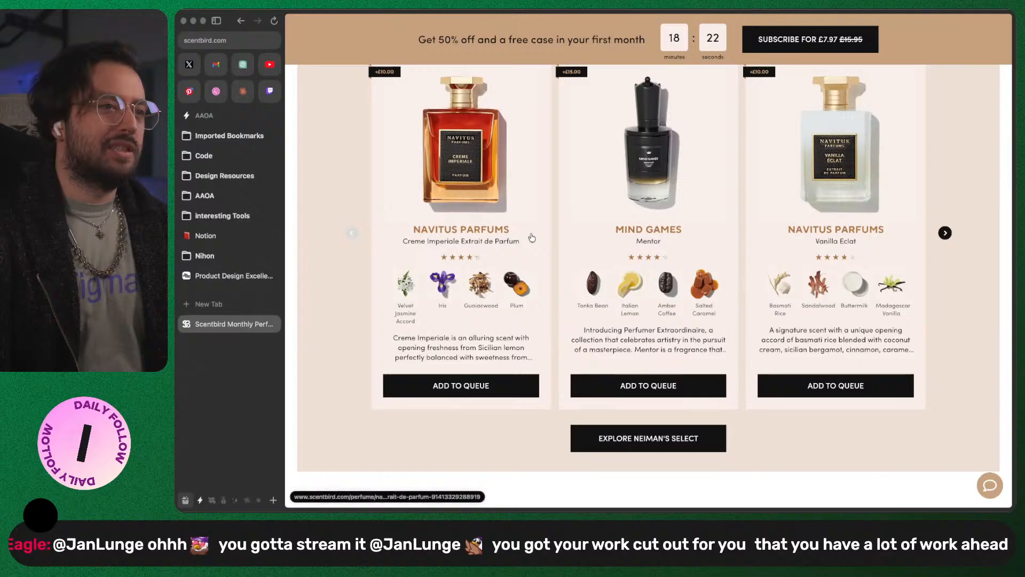
pyautogui.scroll(-10, 532, 237)
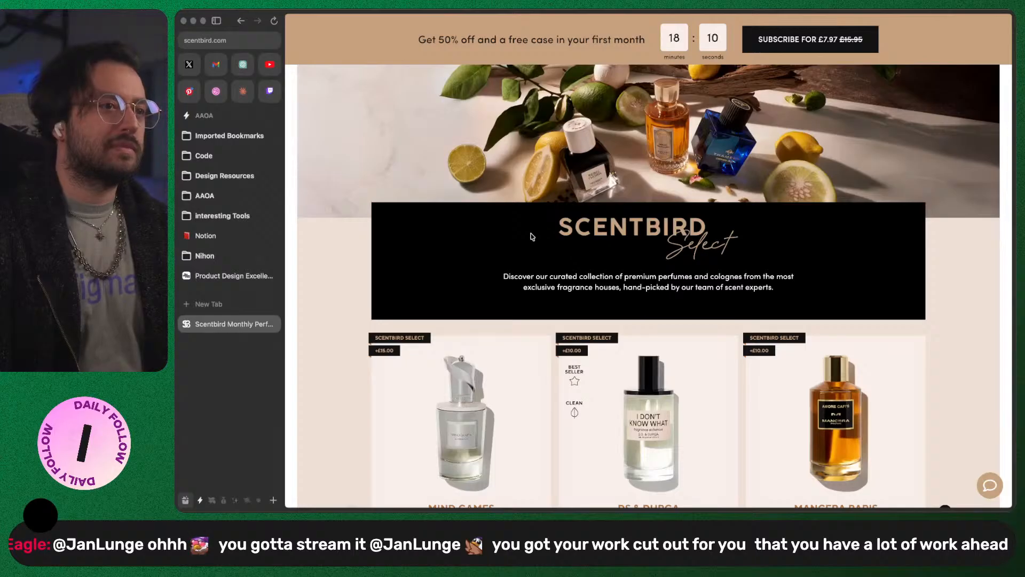
pyautogui.scroll(-5, 532, 236)
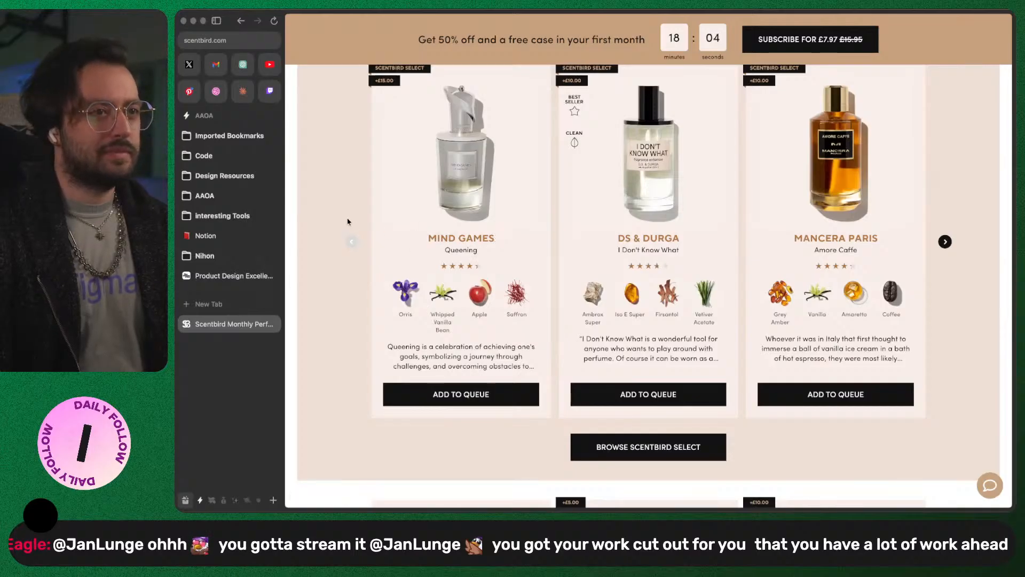
pyautogui.scroll(-5, 348, 222)
pyautogui.scroll(-5, 347, 222)
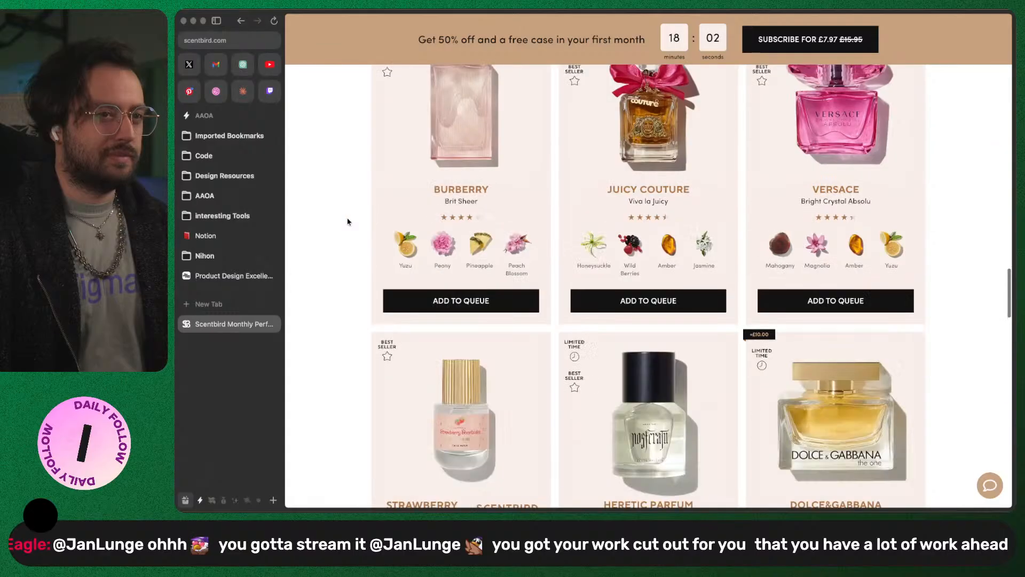
pyautogui.scroll(-3, 347, 221)
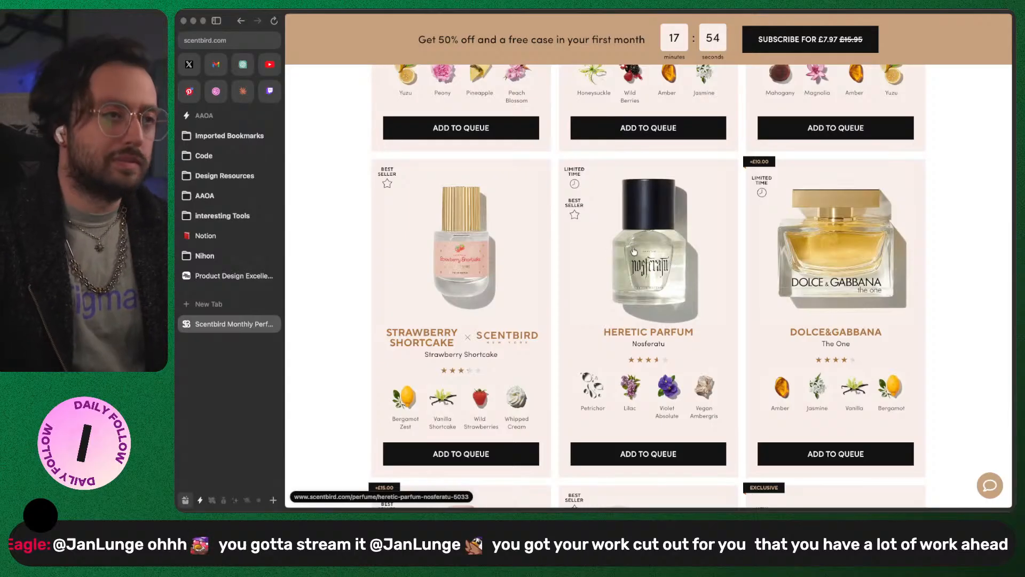
pyautogui.click(638, 217)
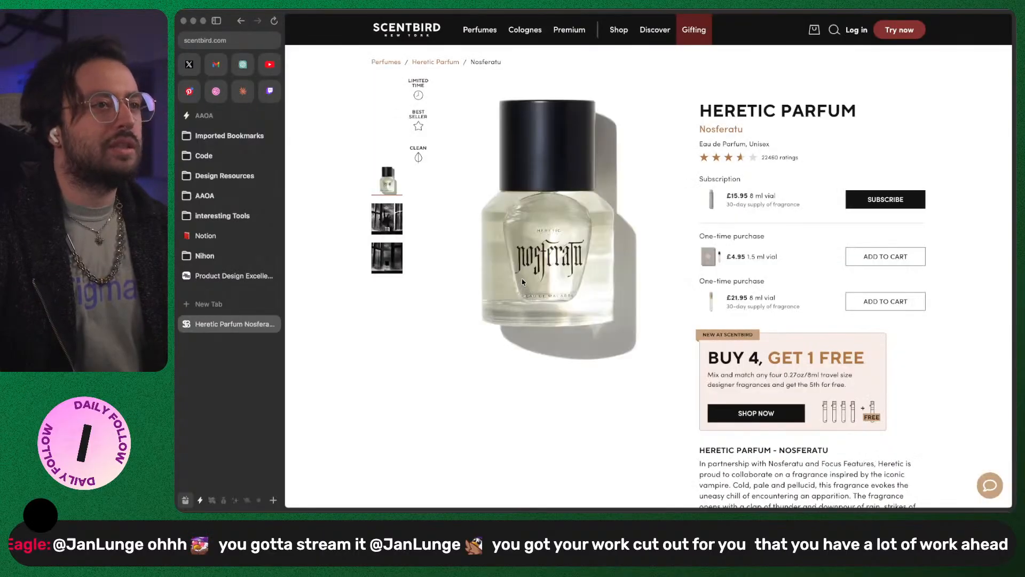
# Step: Copy the Nosferatu page's link, switch to Discord and send it to a contact as a direct message
pyautogui.press('super+shift+c')
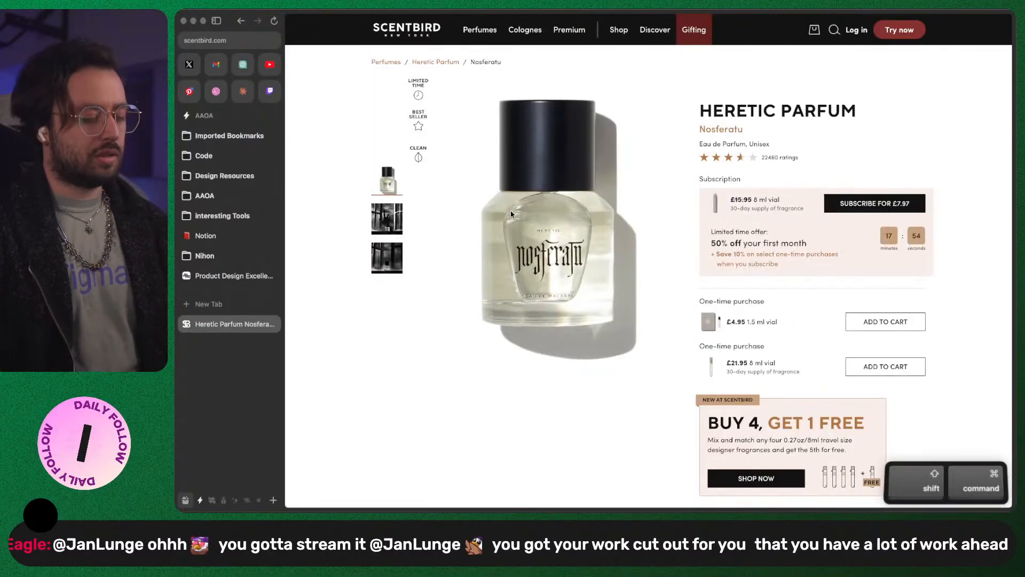
pyautogui.hotkey('ctrl', 'Left')
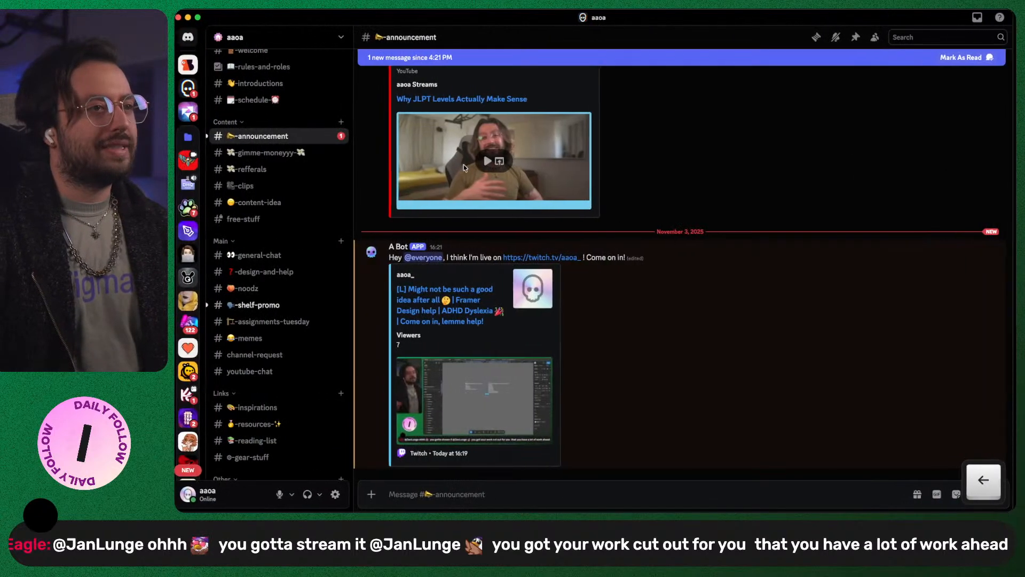
pyautogui.click(191, 37)
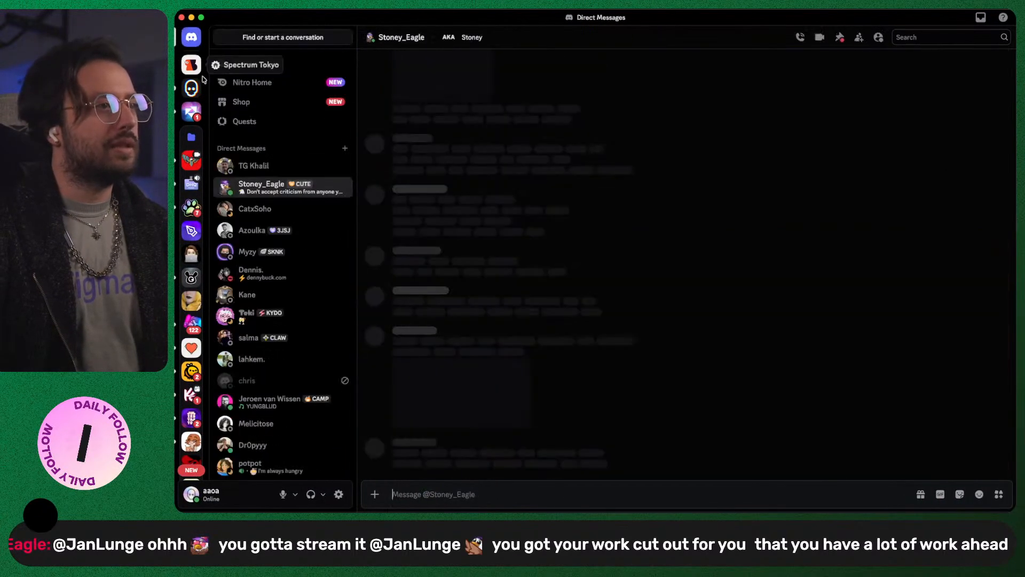
pyautogui.click(287, 208)
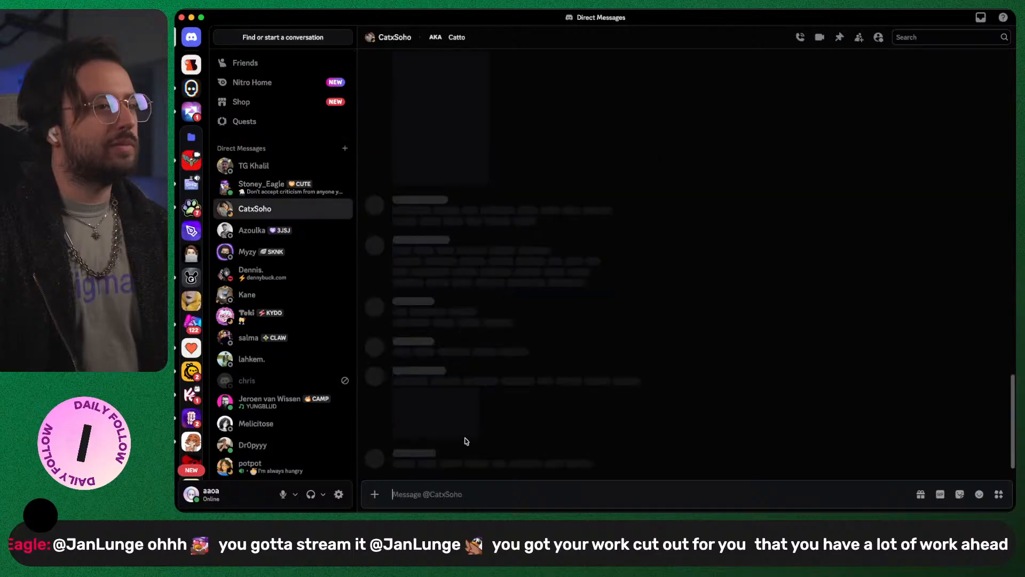
pyautogui.press('super+v')
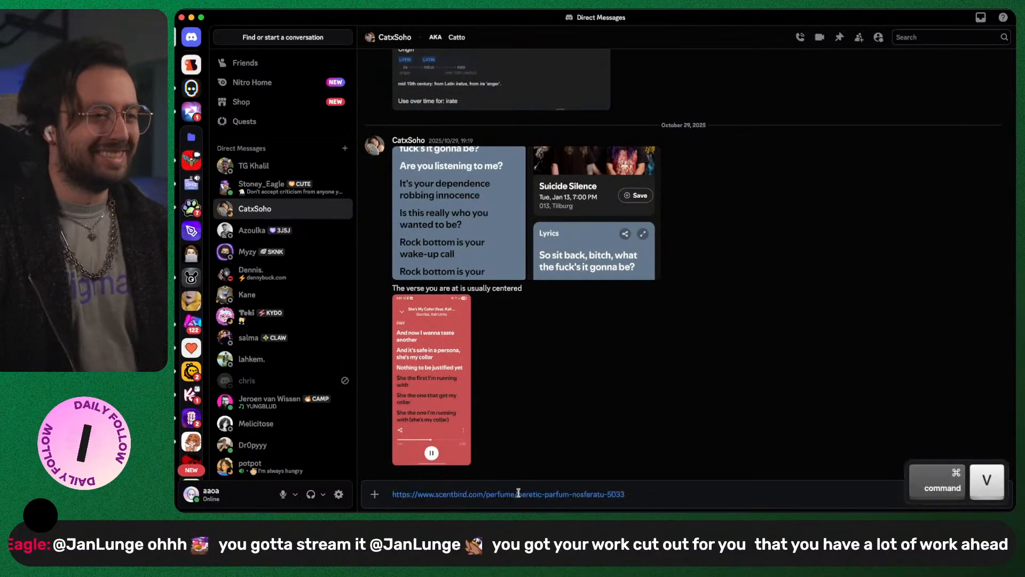
pyautogui.press('Return')
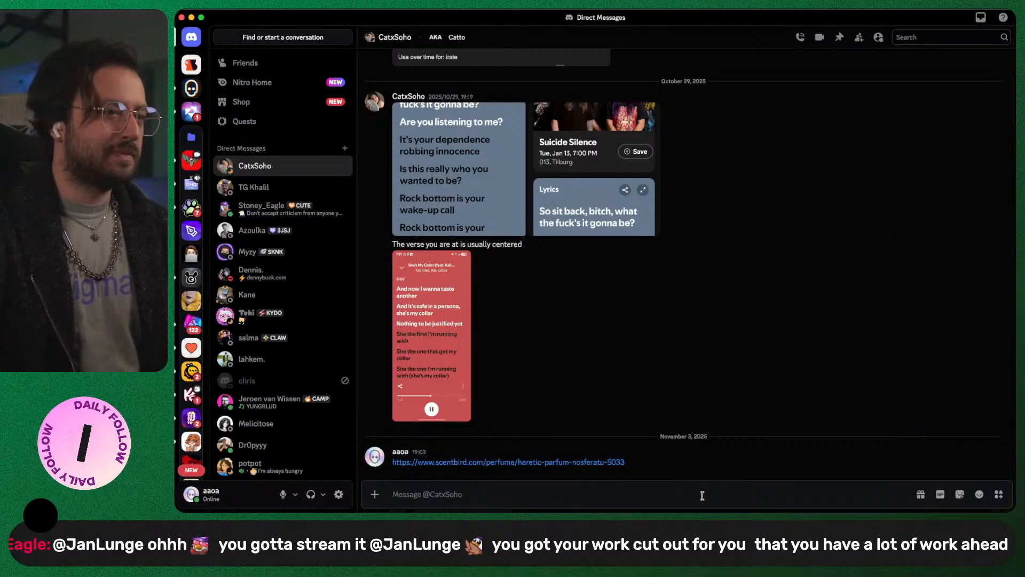
# Step: Delete the Scentbird link message from the direct conversation
pyautogui.click(994, 445)
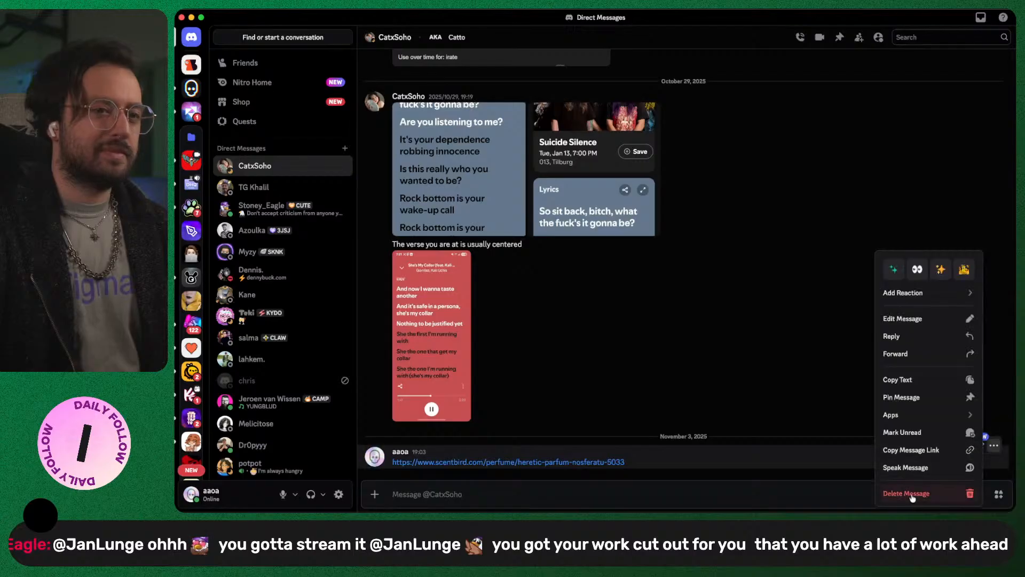
pyautogui.click(908, 494)
pyautogui.click(630, 325)
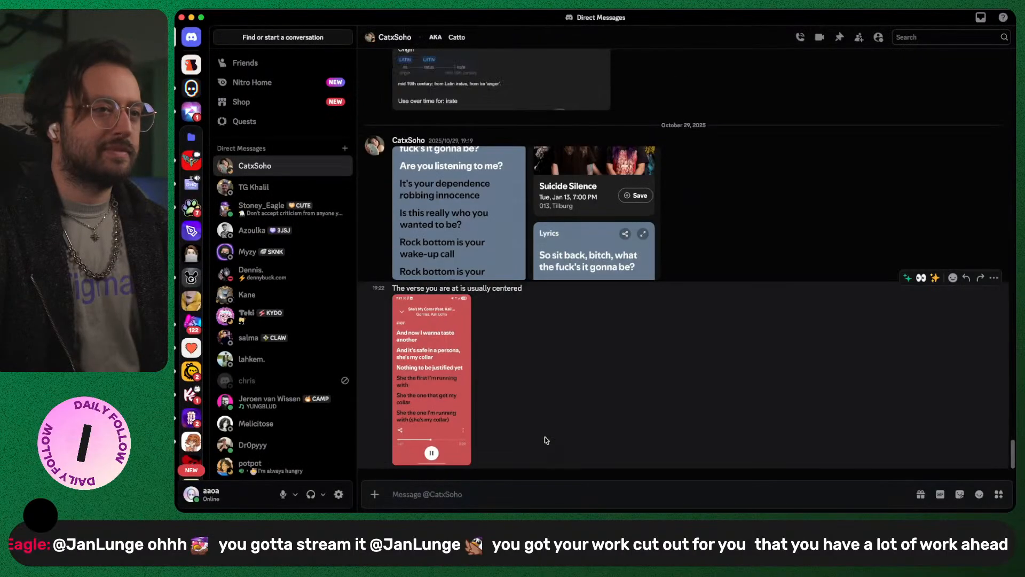
# Step: Look through the latest messages in the aaoa server's general-chat channel, ending back in the web browser
pyautogui.click(191, 88)
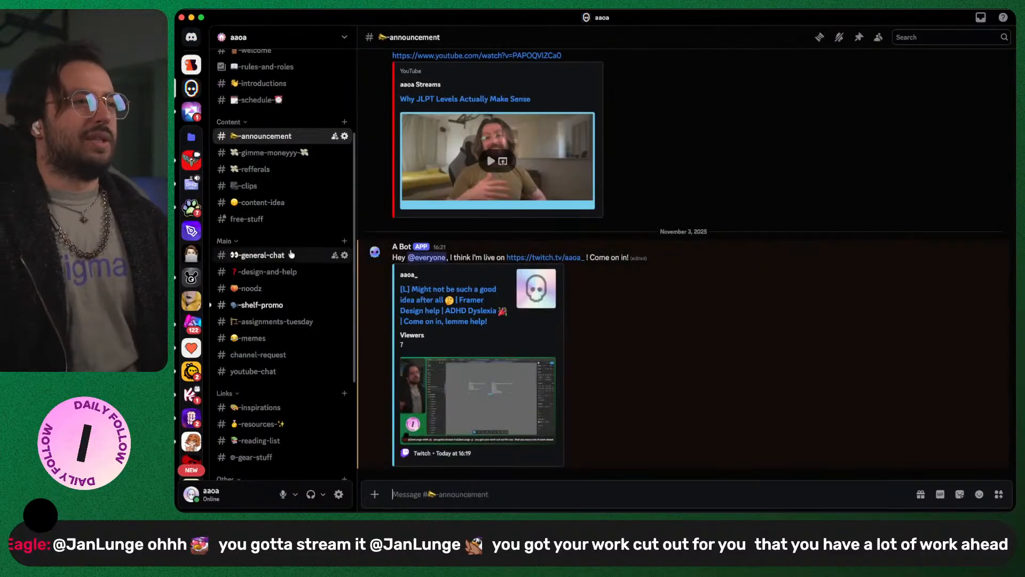
pyautogui.click(281, 306)
pyautogui.click(284, 253)
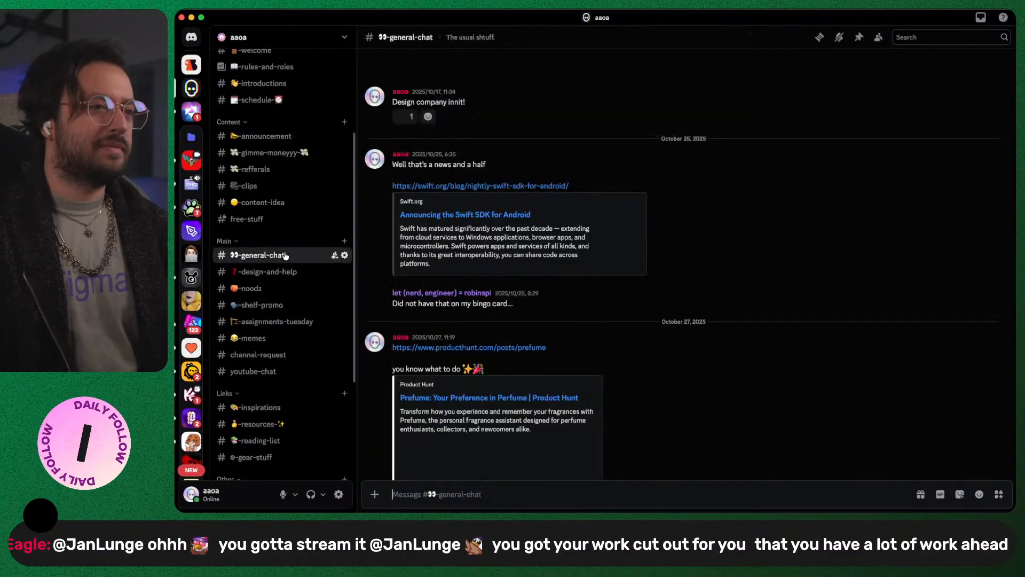
pyautogui.scroll(-6, 587, 326)
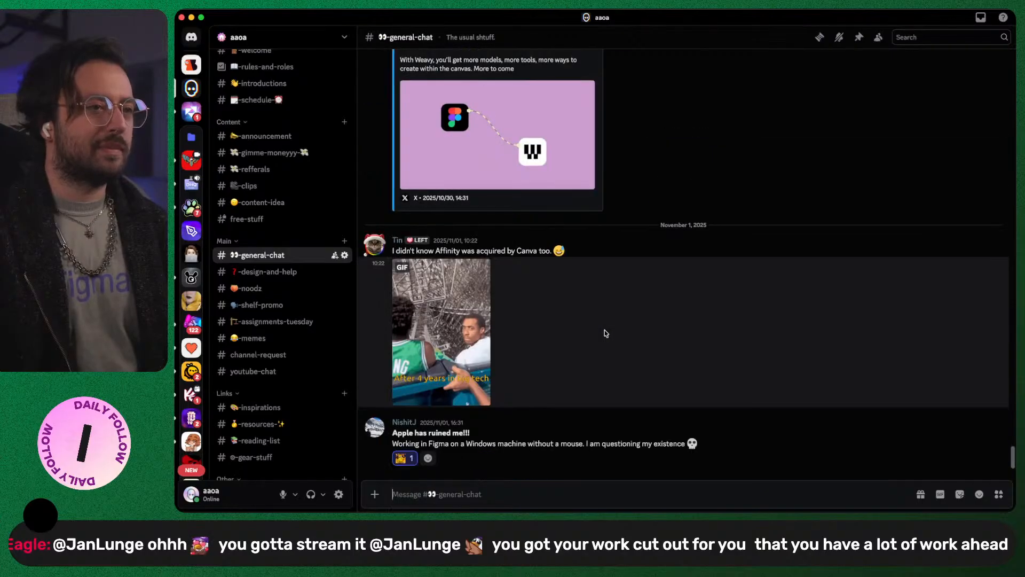
pyautogui.press('super+Tab')
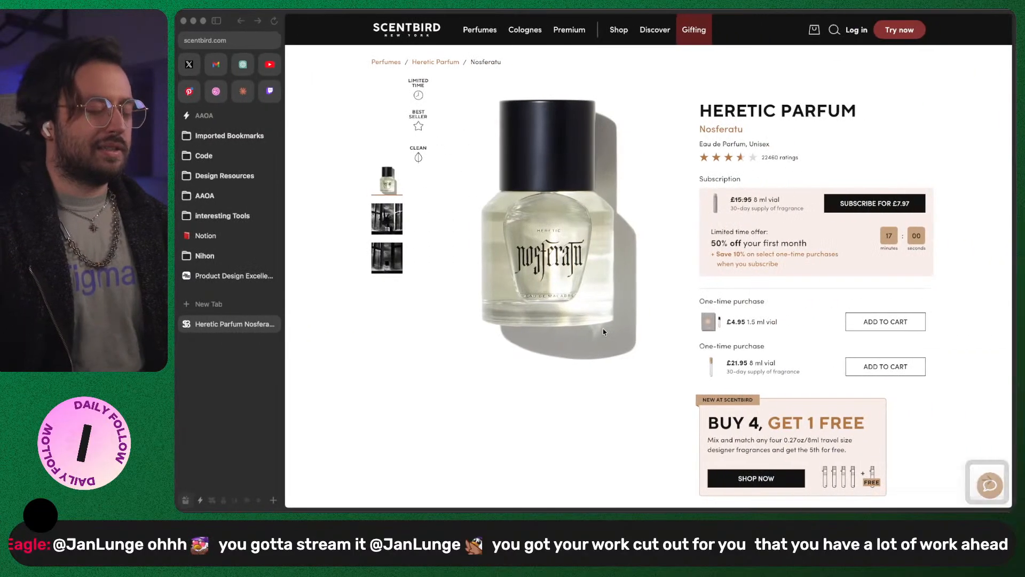